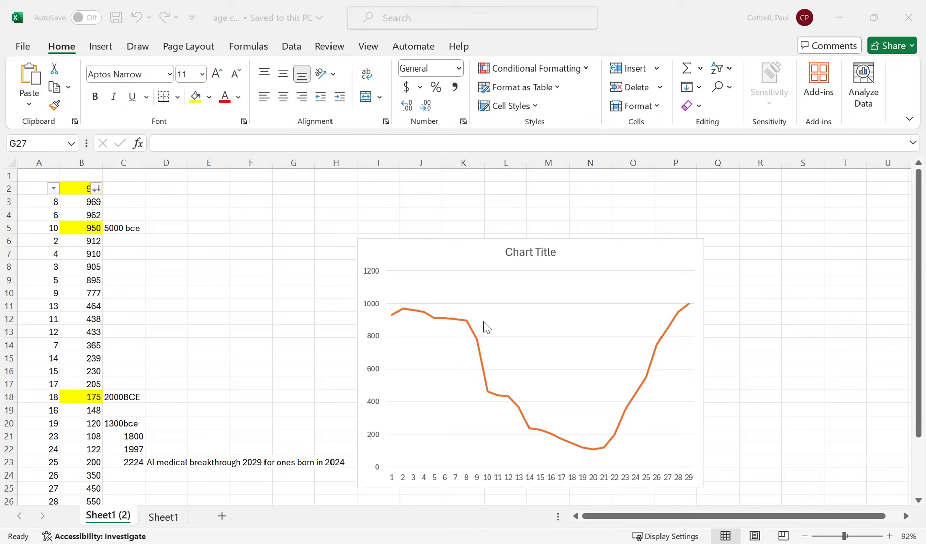
Review the line chart and the values in columns A and B with their date notes in column C.
{"action": "mouse_move", "coordinate": [394, 318]}
{"action": "mouse_move", "coordinate": [491, 400]}
{"action": "mouse_move", "coordinate": [394, 320]}
{"action": "scroll", "coordinate": [175, 351], "scroll_direction": "down", "scroll_amount": 2}
{"action": "scroll", "coordinate": [177, 357], "scroll_direction": "up", "scroll_amount": 1}
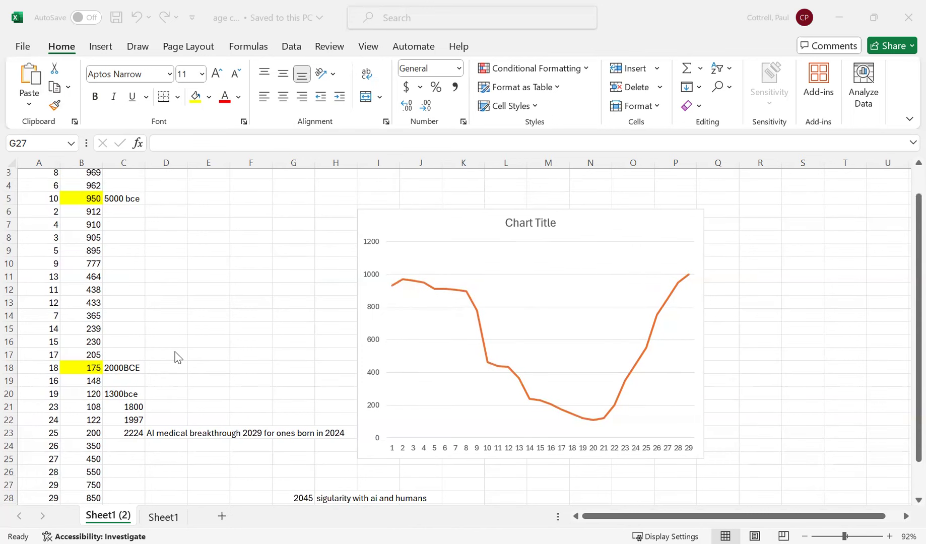
{"action": "scroll", "coordinate": [177, 357], "scroll_direction": "down", "scroll_amount": 1}
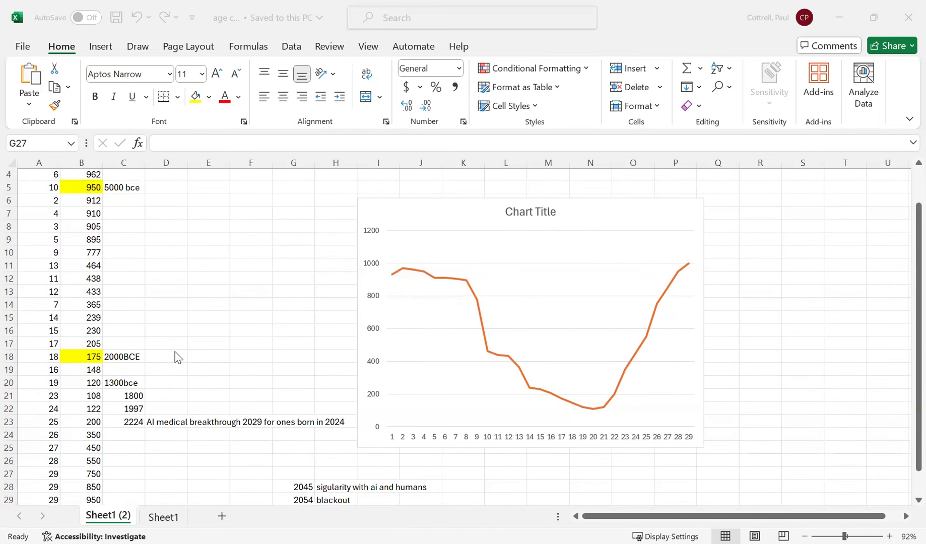
{"action": "scroll", "coordinate": [177, 356], "scroll_direction": "up", "scroll_amount": 1}
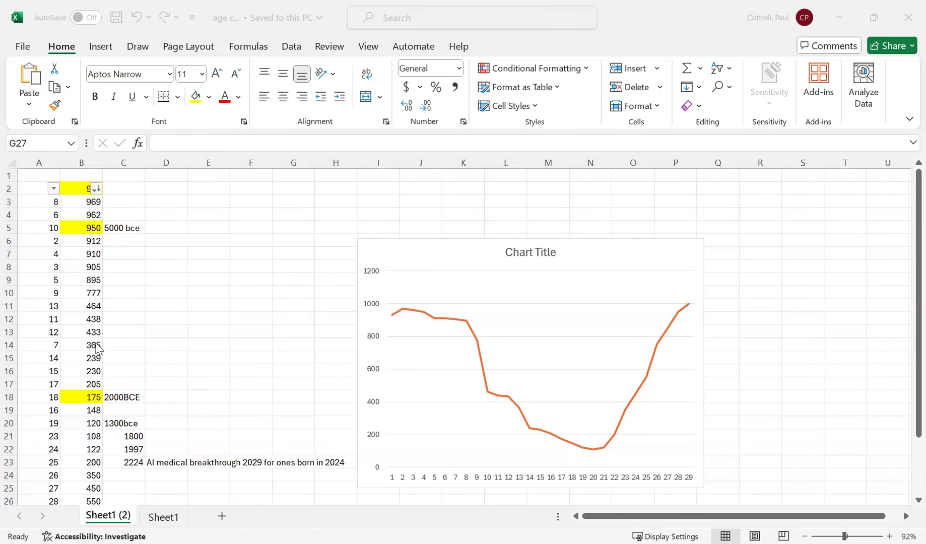
{"action": "scroll", "coordinate": [98, 348], "scroll_direction": "down", "scroll_amount": 1}
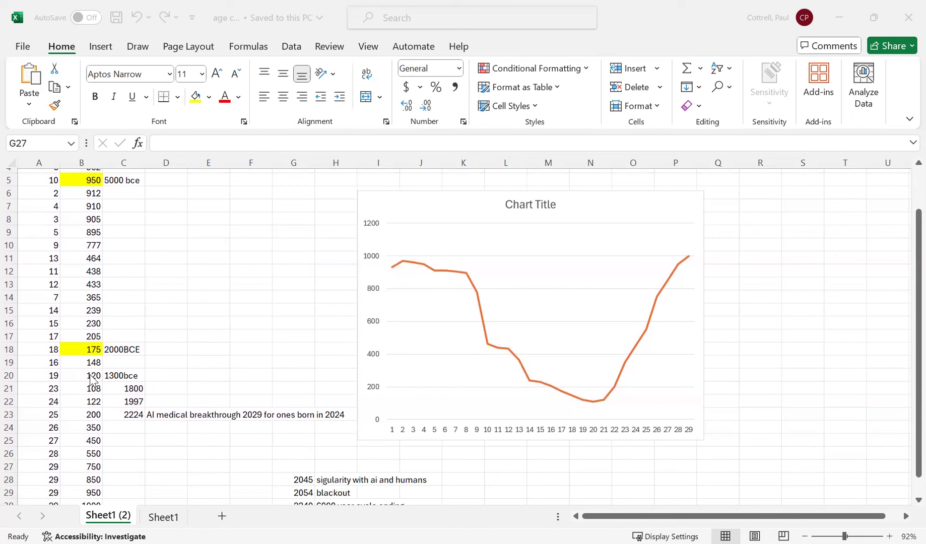
{"action": "scroll", "coordinate": [272, 483], "scroll_direction": "down", "scroll_amount": 2}
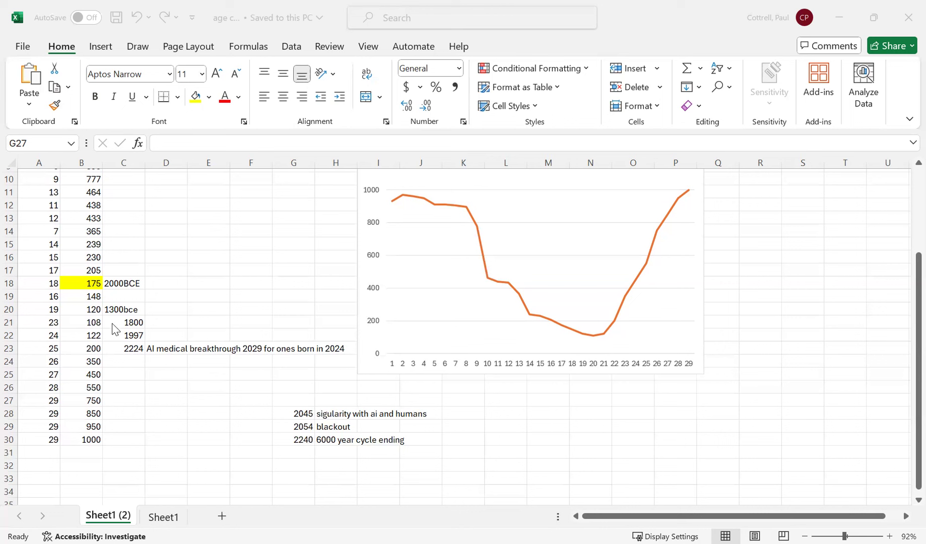
Compare cells B20 and B21, beside the 1300bce and 1800 notes, with the earlier entries in column B.
{"action": "left_click", "coordinate": [89, 312]}
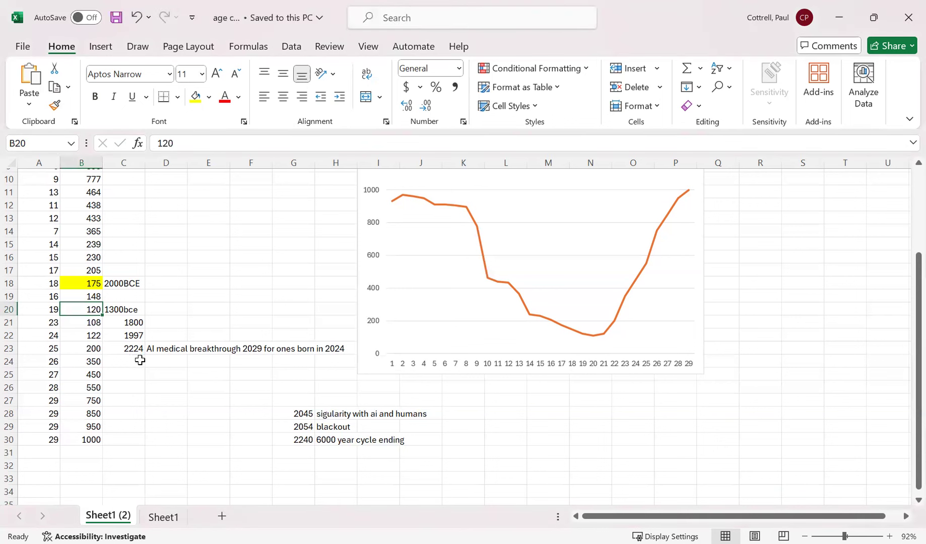
{"action": "left_click", "coordinate": [83, 323]}
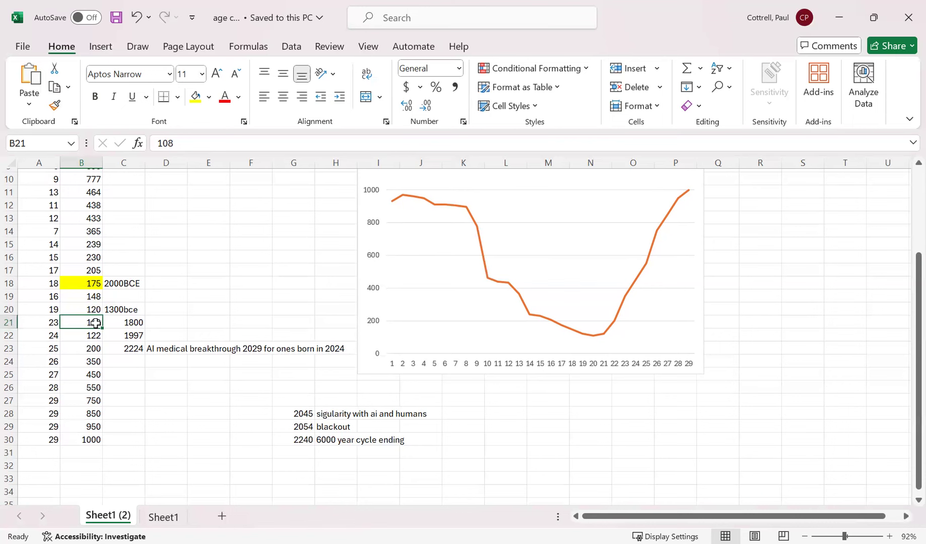
{"action": "scroll", "coordinate": [95, 323], "scroll_direction": "up", "scroll_amount": 3}
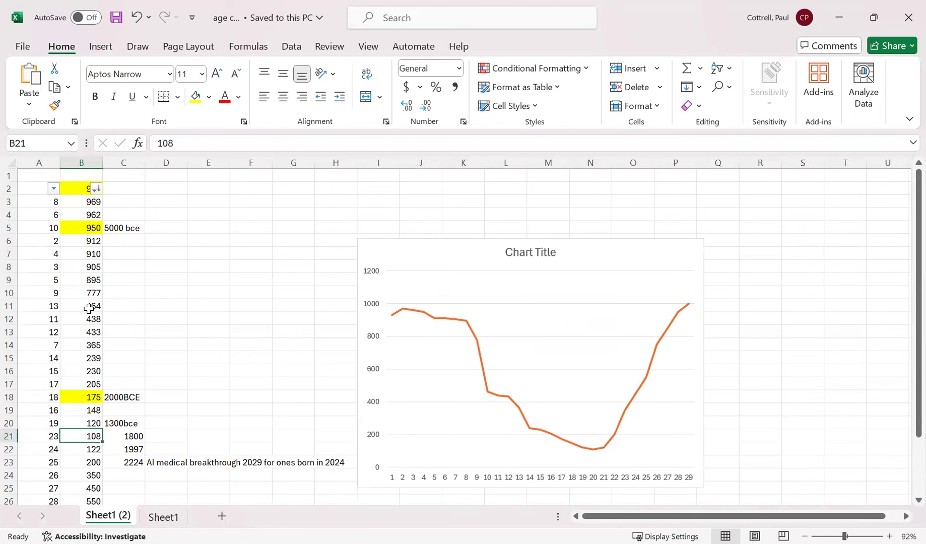
{"action": "scroll", "coordinate": [95, 348], "scroll_direction": "down", "scroll_amount": 1}
{"action": "scroll", "coordinate": [95, 348], "scroll_direction": "down", "scroll_amount": 3}
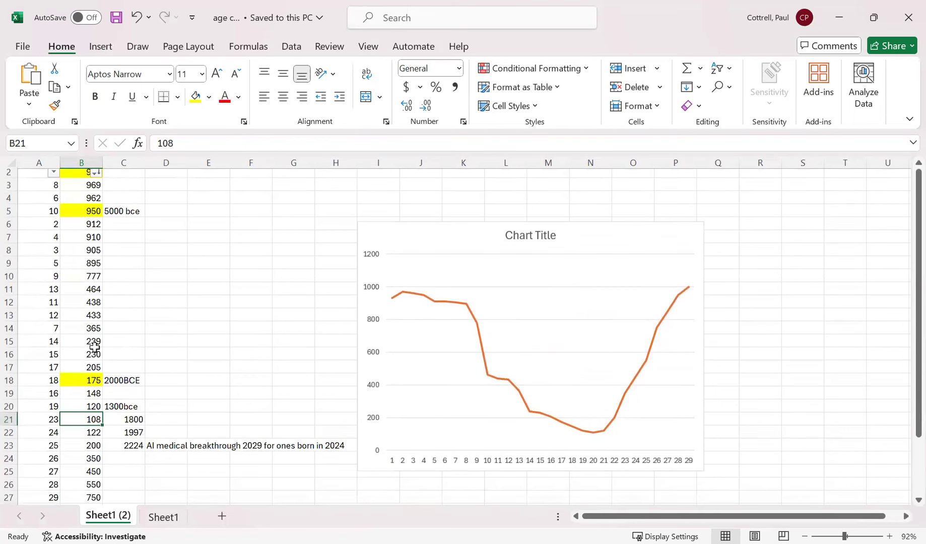
{"action": "left_click", "coordinate": [91, 330]}
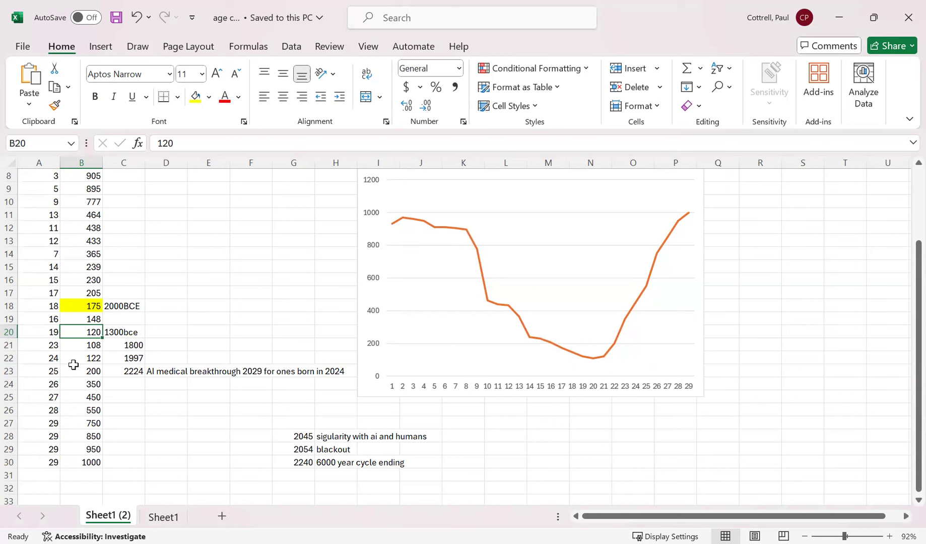
{"action": "left_click", "coordinate": [88, 347]}
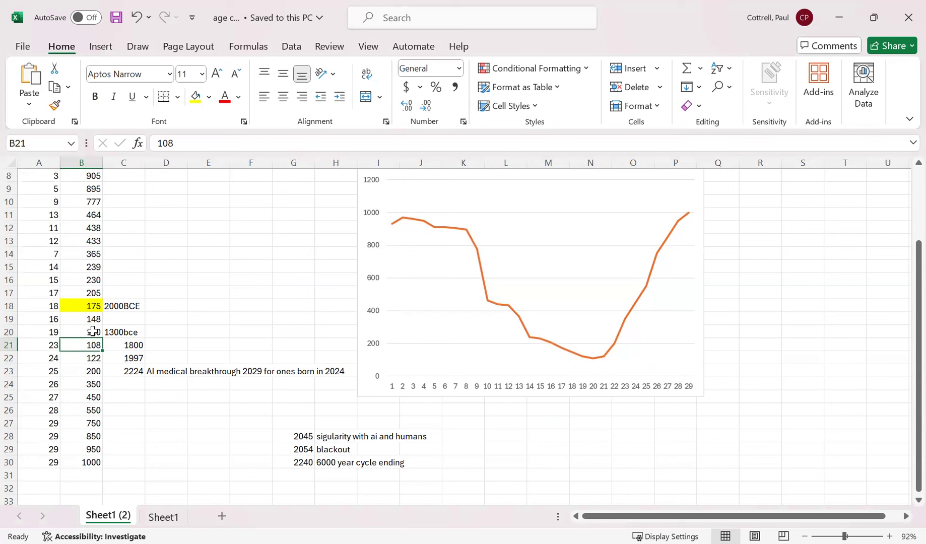
Go over column B again, from the highlighted entries in the first rows through cells B20 and B21.
{"action": "scroll", "coordinate": [91, 332], "scroll_direction": "up", "scroll_amount": 2}
{"action": "scroll", "coordinate": [90, 174], "scroll_direction": "up", "scroll_amount": 1}
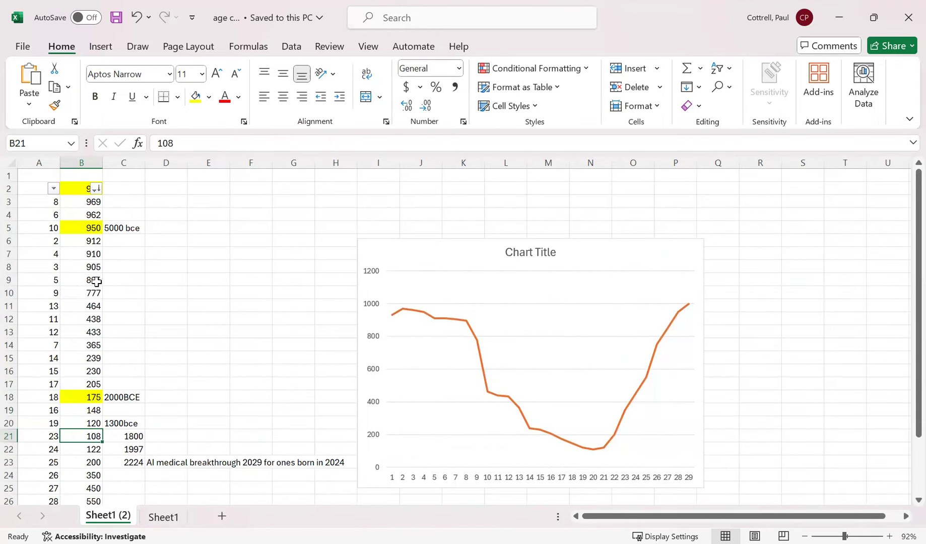
{"action": "scroll", "coordinate": [95, 285], "scroll_direction": "down", "scroll_amount": 4}
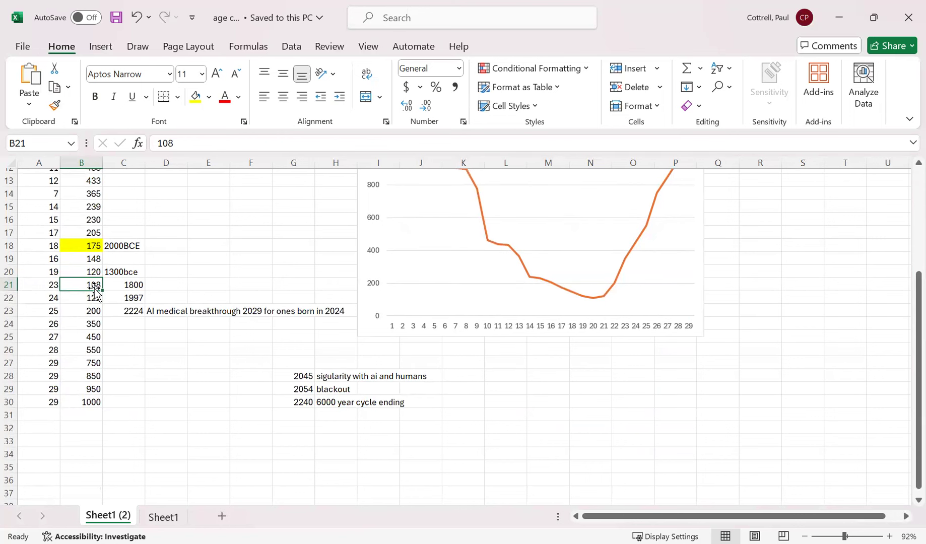
{"action": "scroll", "coordinate": [95, 291], "scroll_direction": "up", "scroll_amount": 1}
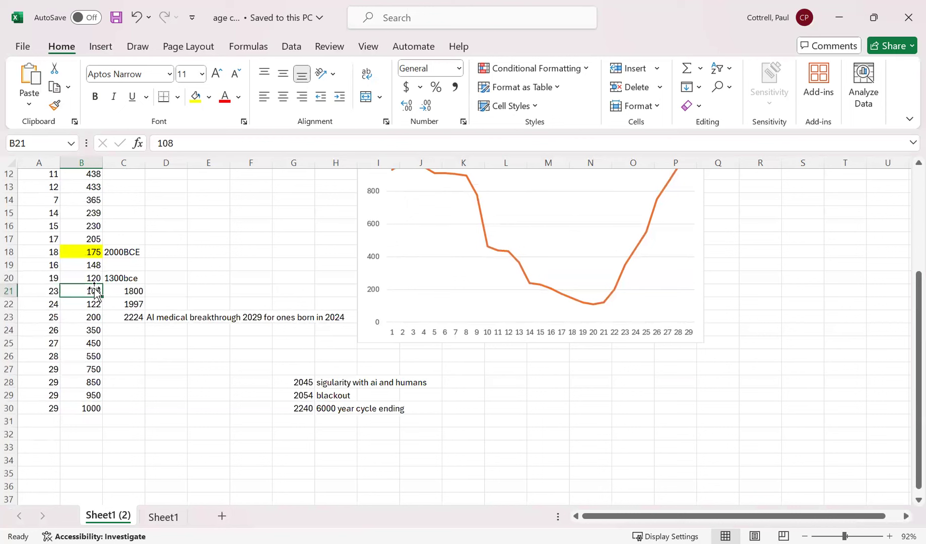
{"action": "left_click", "coordinate": [92, 278]}
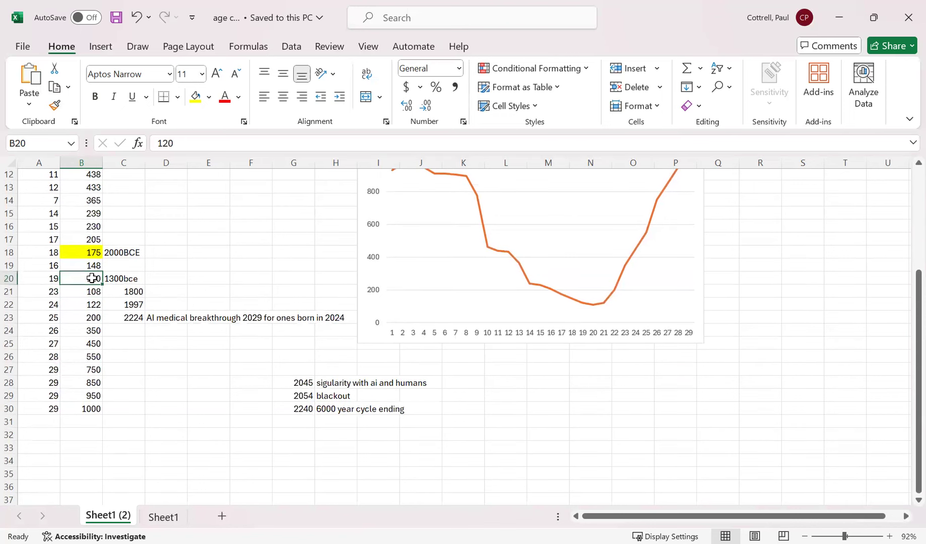
{"action": "left_click", "coordinate": [92, 291]}
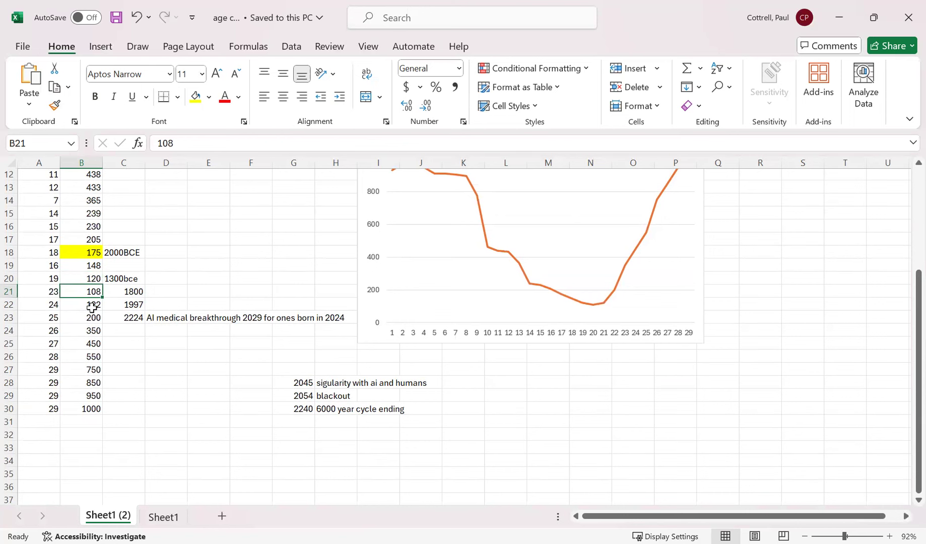
{"action": "scroll", "coordinate": [91, 307], "scroll_direction": "up", "scroll_amount": 4}
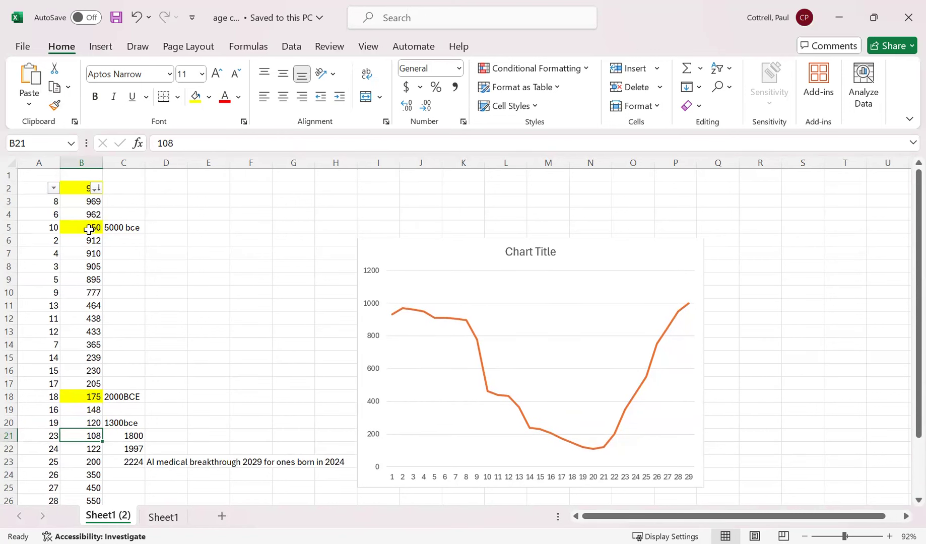
{"action": "scroll", "coordinate": [85, 268], "scroll_direction": "down", "scroll_amount": 5}
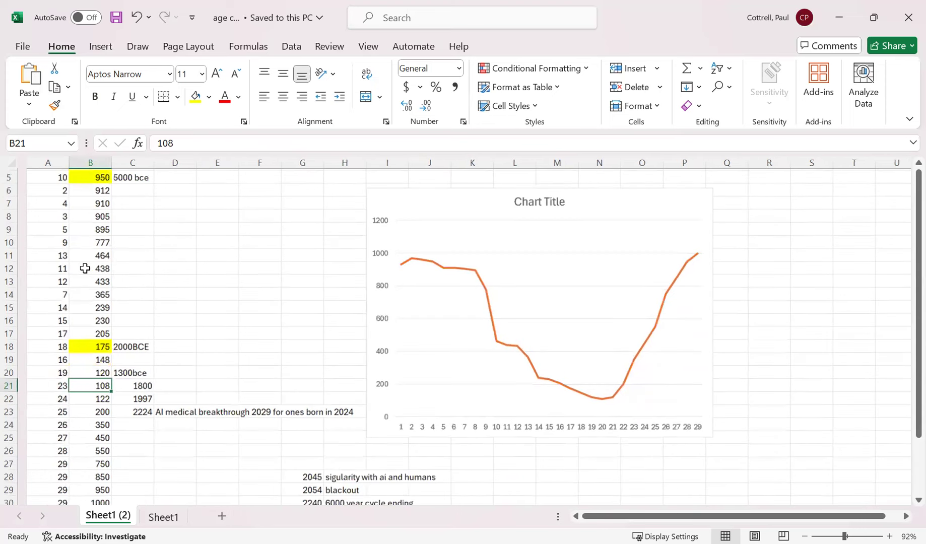
{"action": "scroll", "coordinate": [84, 268], "scroll_direction": "up", "scroll_amount": 1}
{"action": "scroll", "coordinate": [84, 269], "scroll_direction": "up", "scroll_amount": 3}
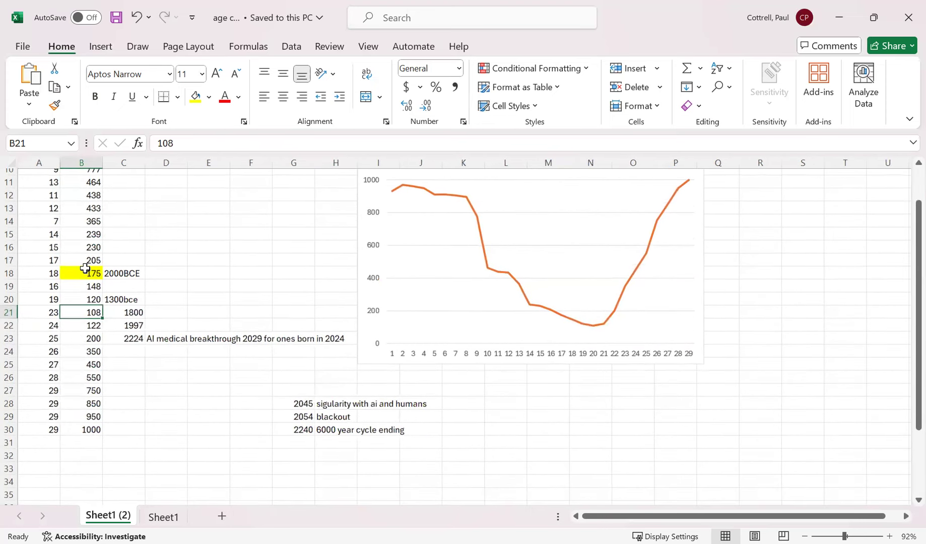
{"action": "scroll", "coordinate": [85, 268], "scroll_direction": "up", "scroll_amount": 1}
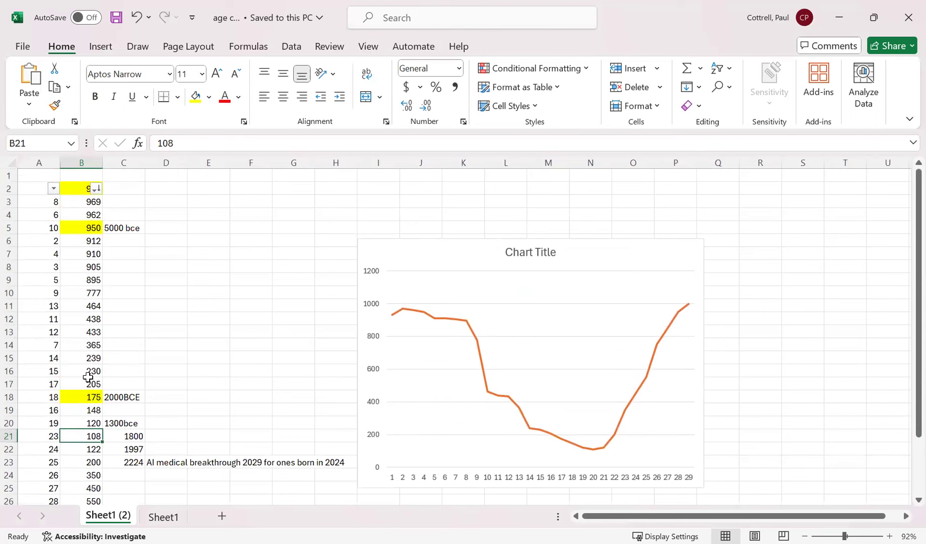
Follow the chart's line from its early peak through the decline to its lowest point, alongside the data rows.
{"action": "scroll", "coordinate": [88, 376], "scroll_direction": "down", "scroll_amount": 2}
{"action": "scroll", "coordinate": [87, 375], "scroll_direction": "down", "scroll_amount": 1}
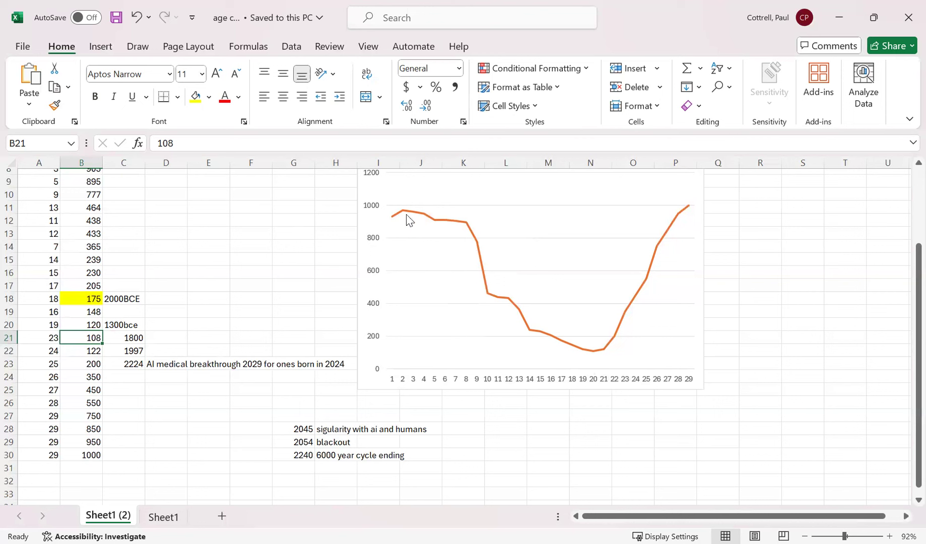
{"action": "mouse_move", "coordinate": [403, 216]}
{"action": "mouse_move", "coordinate": [454, 225]}
{"action": "mouse_move", "coordinate": [494, 297]}
{"action": "mouse_move", "coordinate": [533, 331]}
{"action": "mouse_move", "coordinate": [593, 358]}
{"action": "scroll", "coordinate": [228, 239], "scroll_direction": "up", "scroll_amount": 3}
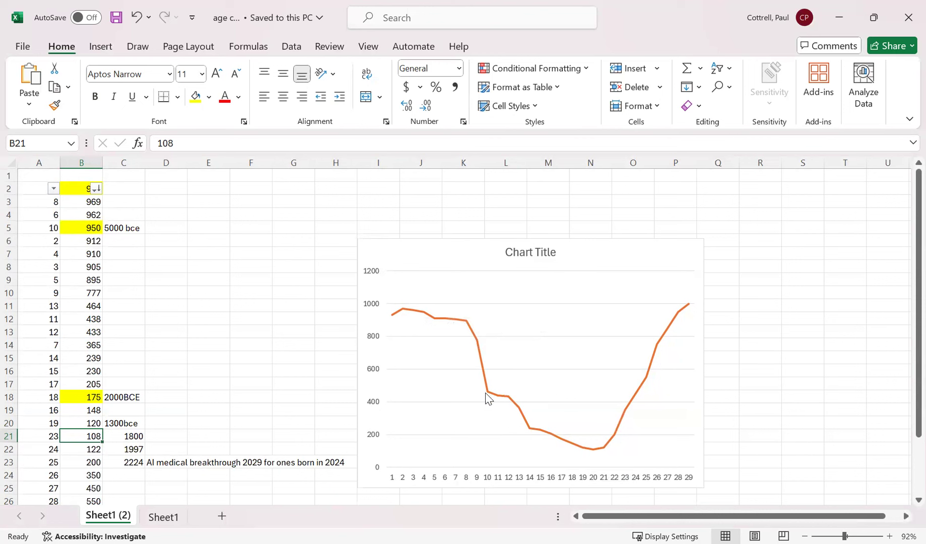
{"action": "mouse_move", "coordinate": [514, 406]}
{"action": "mouse_move", "coordinate": [602, 449]}
{"action": "scroll", "coordinate": [223, 314], "scroll_direction": "down", "scroll_amount": 3}
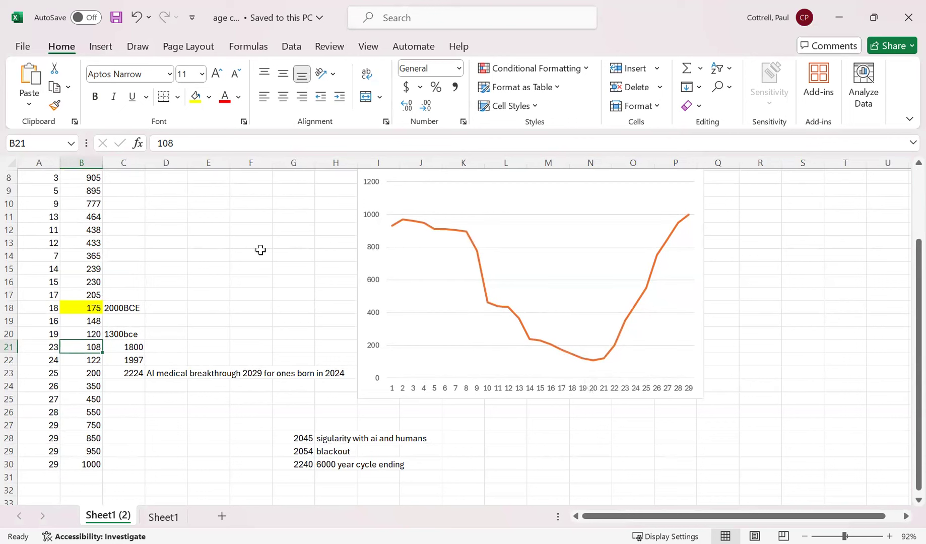
{"action": "scroll", "coordinate": [261, 250], "scroll_direction": "up", "scroll_amount": 1}
{"action": "scroll", "coordinate": [260, 249], "scroll_direction": "up", "scroll_amount": 4}
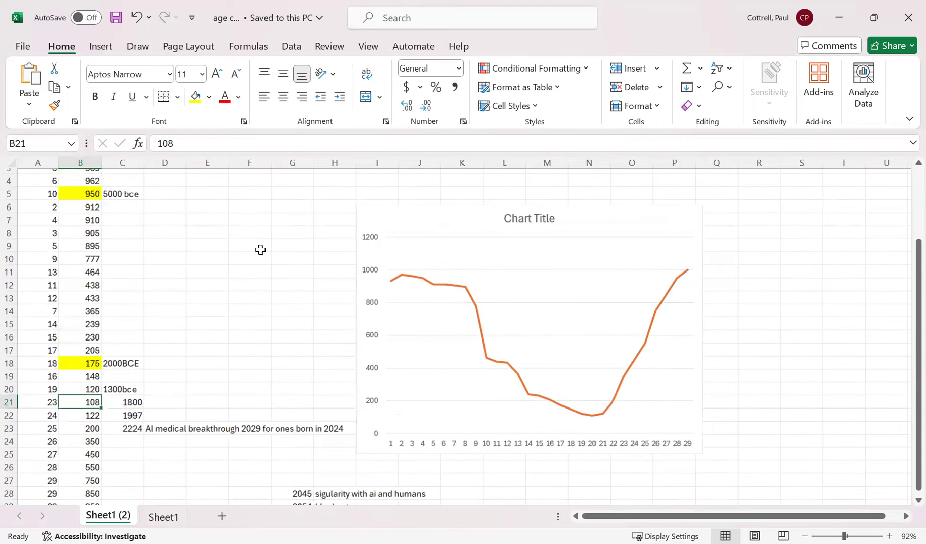
{"action": "scroll", "coordinate": [260, 250], "scroll_direction": "up", "scroll_amount": 2}
{"action": "scroll", "coordinate": [260, 250], "scroll_direction": "down", "scroll_amount": 8}
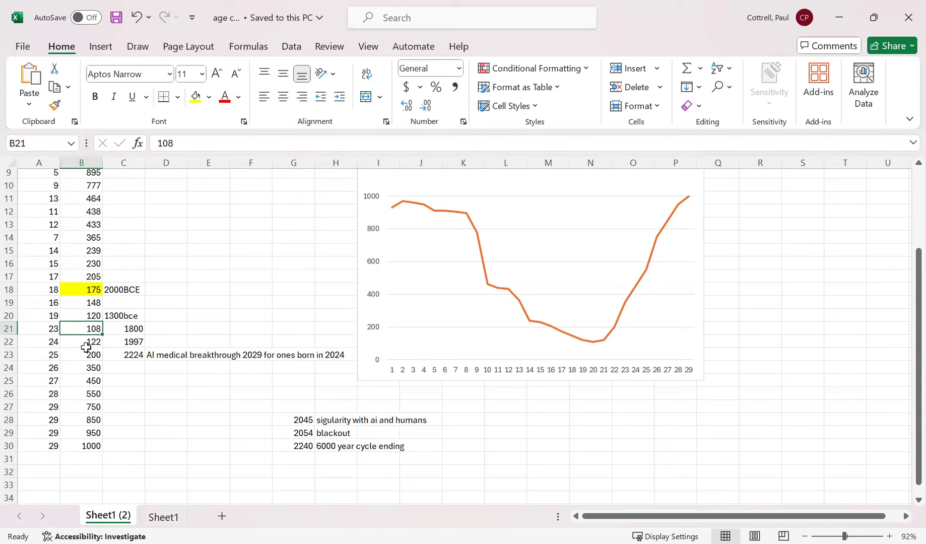
Inspect the values and dates in rows 20 to 23, including the note on the AI medical breakthrough.
{"action": "left_click", "coordinate": [92, 315]}
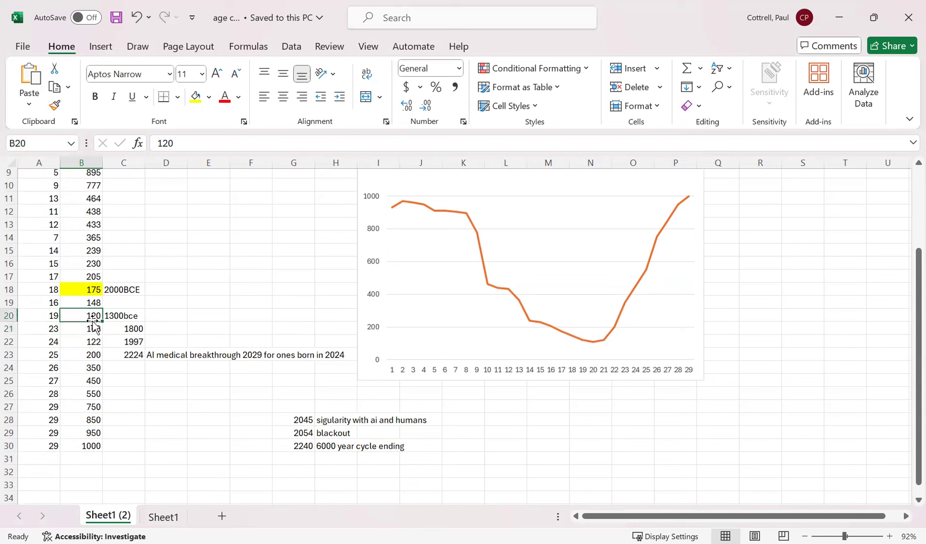
{"action": "left_click", "coordinate": [89, 328]}
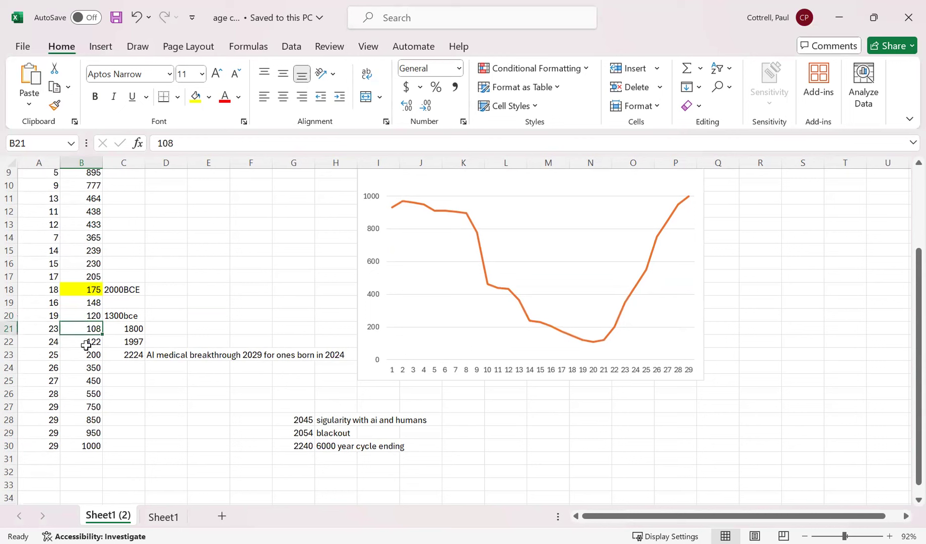
{"action": "left_click", "coordinate": [133, 343]}
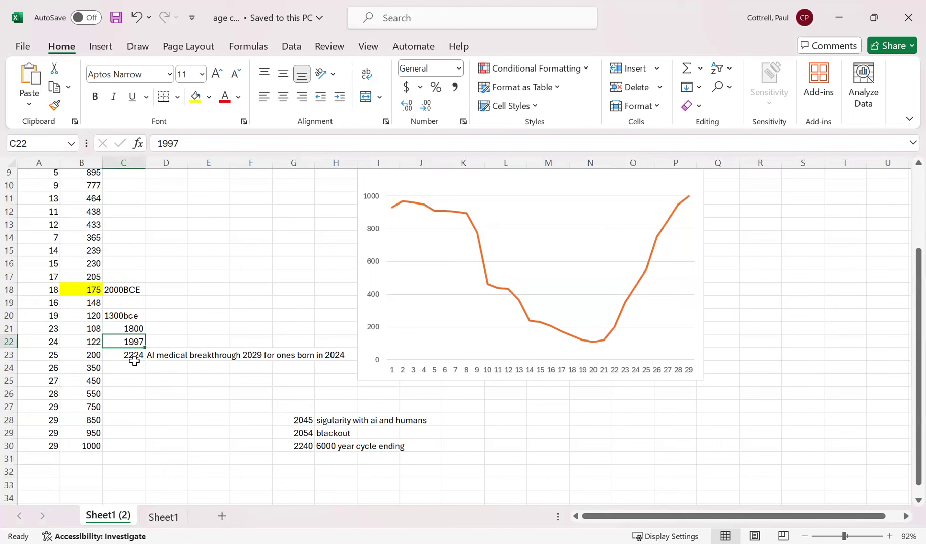
{"action": "left_click", "coordinate": [96, 318]}
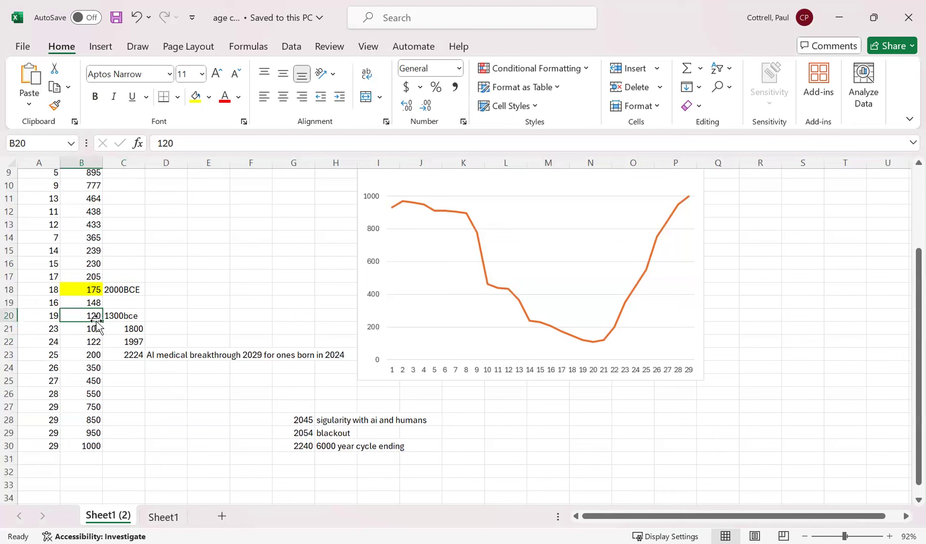
{"action": "left_click", "coordinate": [94, 344]}
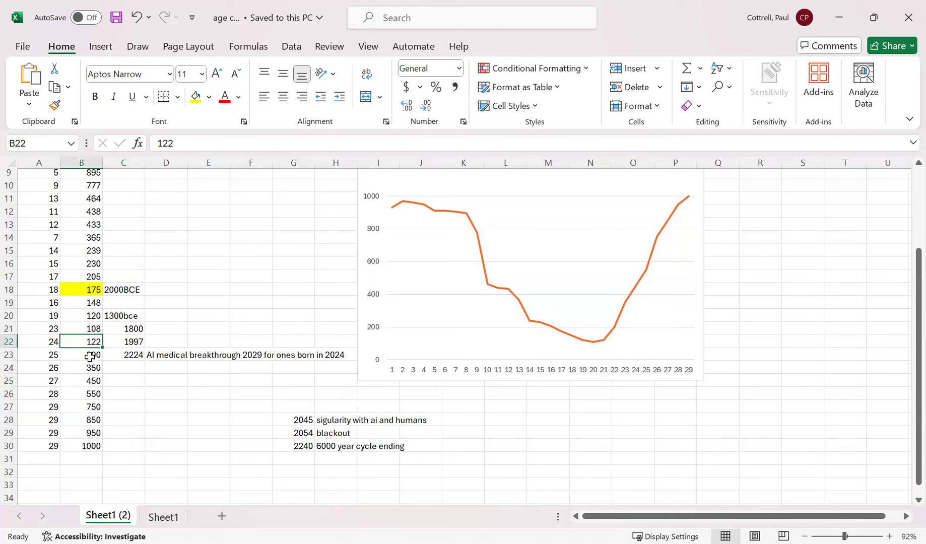
{"action": "left_click", "coordinate": [124, 342]}
{"action": "left_click", "coordinate": [117, 357]}
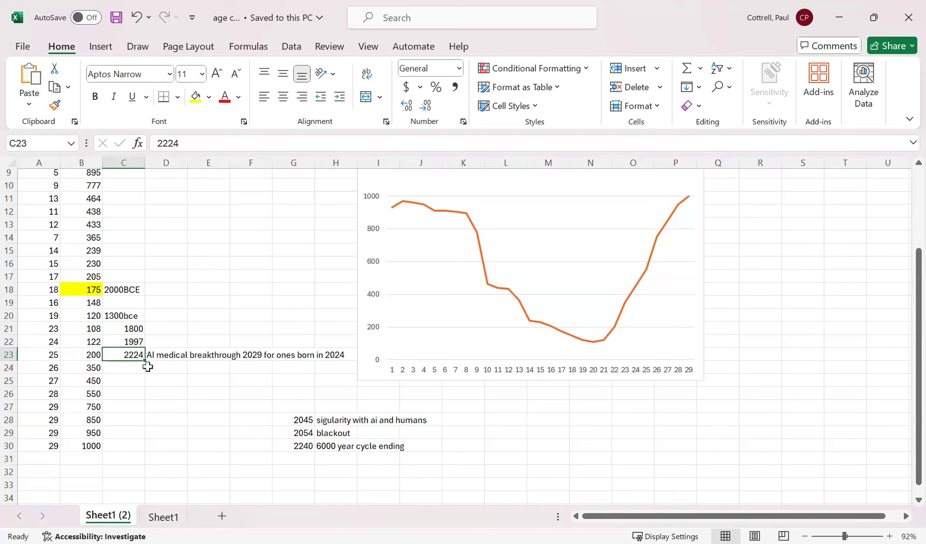
{"action": "left_click", "coordinate": [85, 355]}
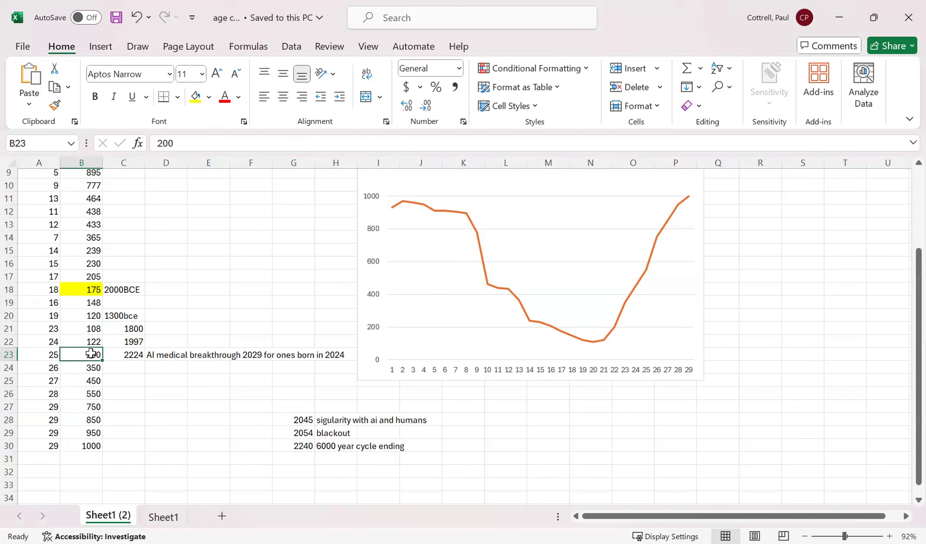
{"action": "left_click", "coordinate": [132, 356]}
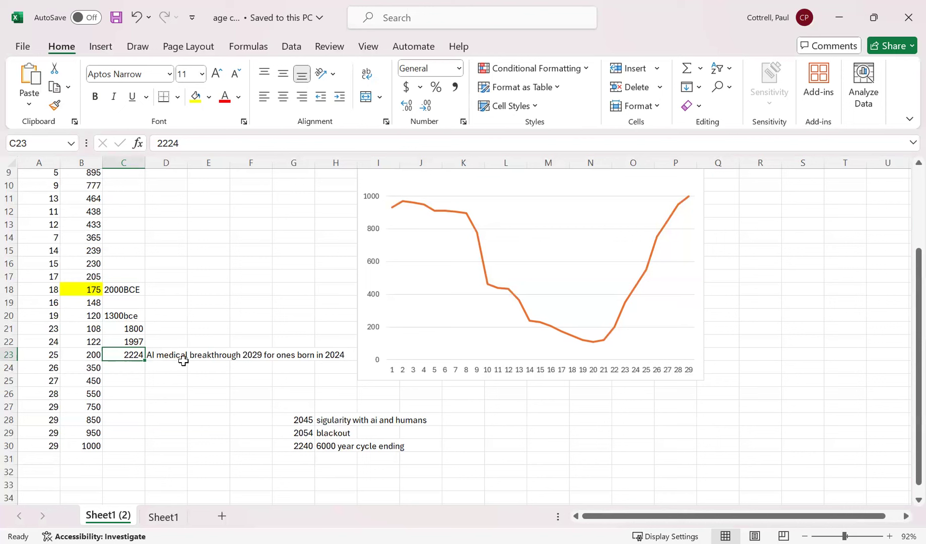
{"action": "left_click", "coordinate": [93, 354]}
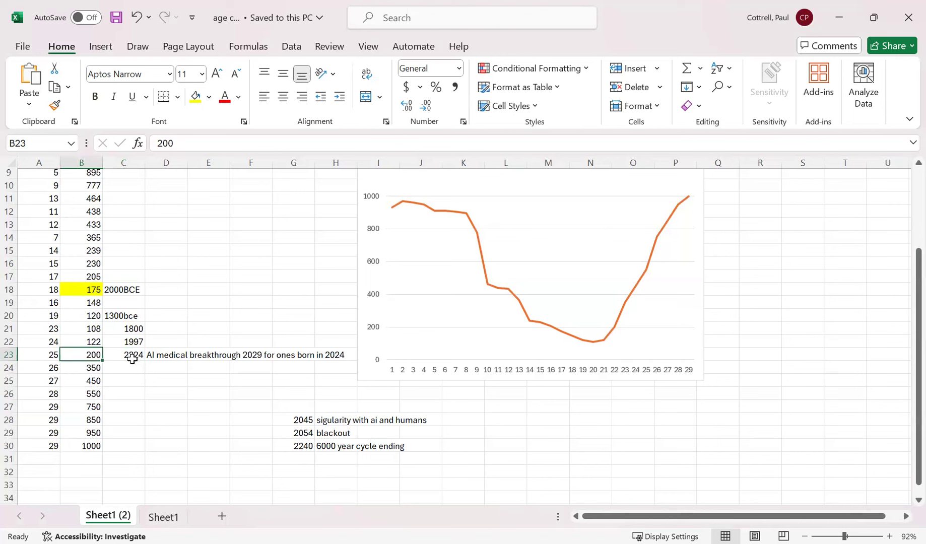
{"action": "left_click", "coordinate": [333, 357]}
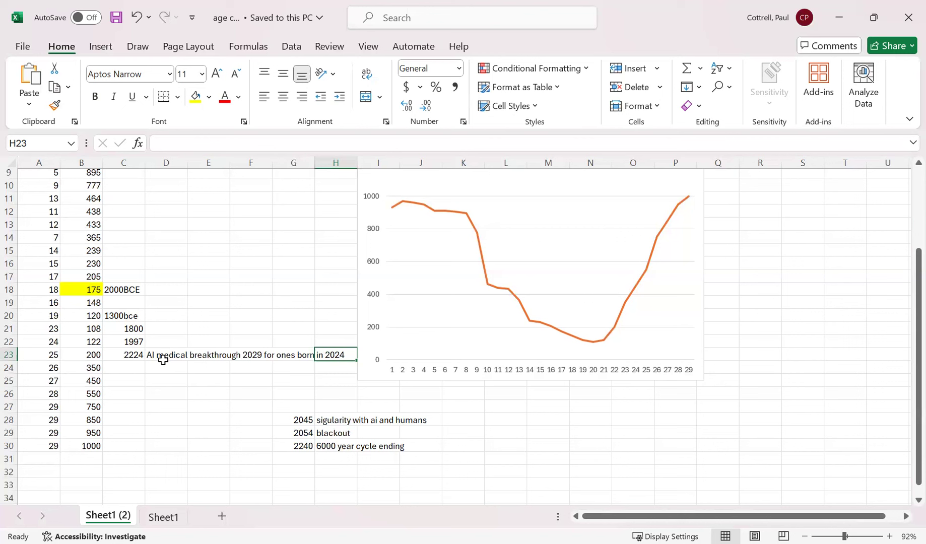
Compare cell B23 with the AI medical breakthrough note in D23 and the decline and low point of the chart's line.
{"action": "left_click", "coordinate": [81, 354]}
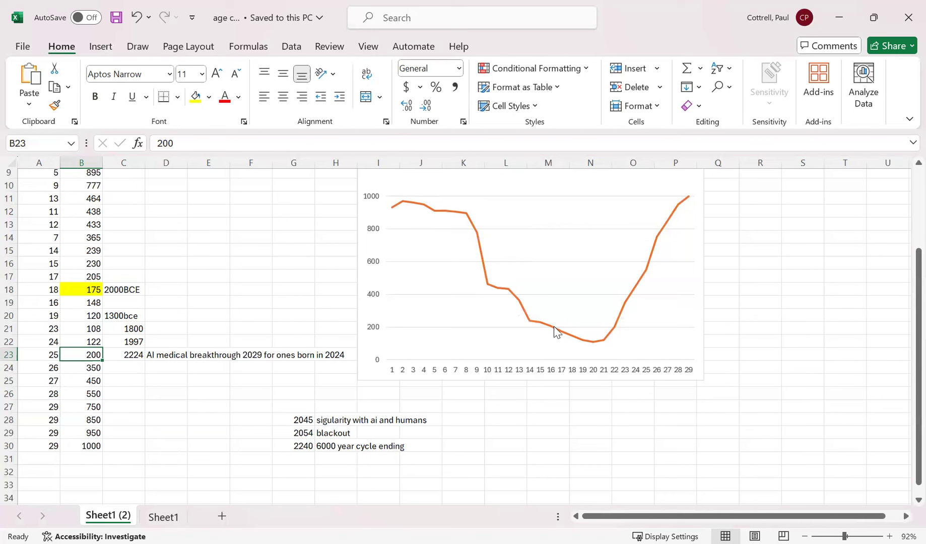
{"action": "mouse_move", "coordinate": [405, 208]}
{"action": "mouse_move", "coordinate": [464, 219]}
{"action": "mouse_move", "coordinate": [595, 345]}
{"action": "mouse_move", "coordinate": [510, 297]}
{"action": "left_click", "coordinate": [160, 357]}
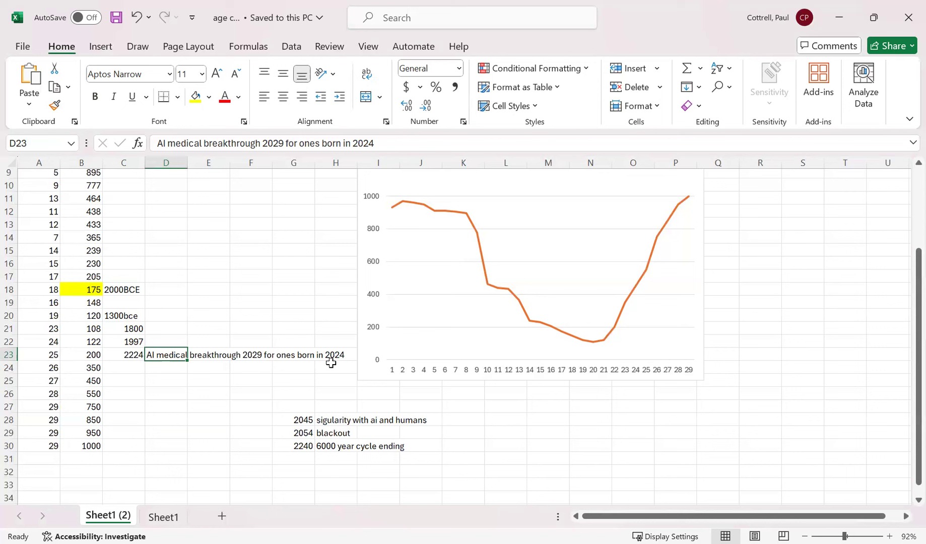
{"action": "left_click", "coordinate": [93, 354]}
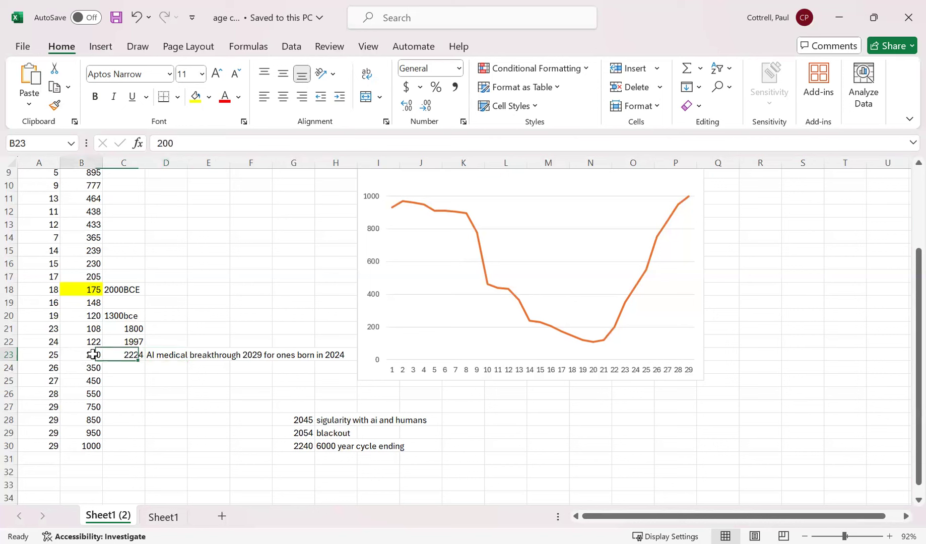
{"action": "left_click", "coordinate": [172, 355]}
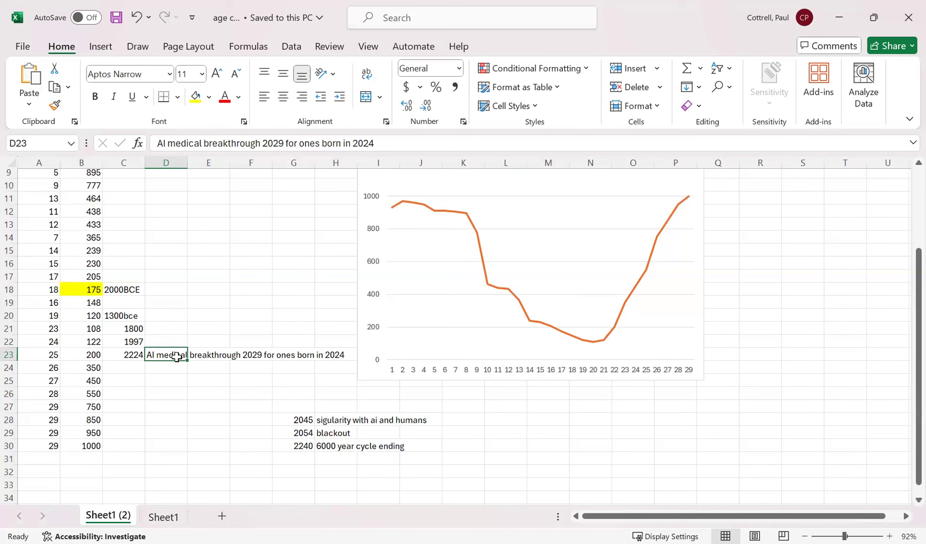
{"action": "left_click", "coordinate": [92, 352]}
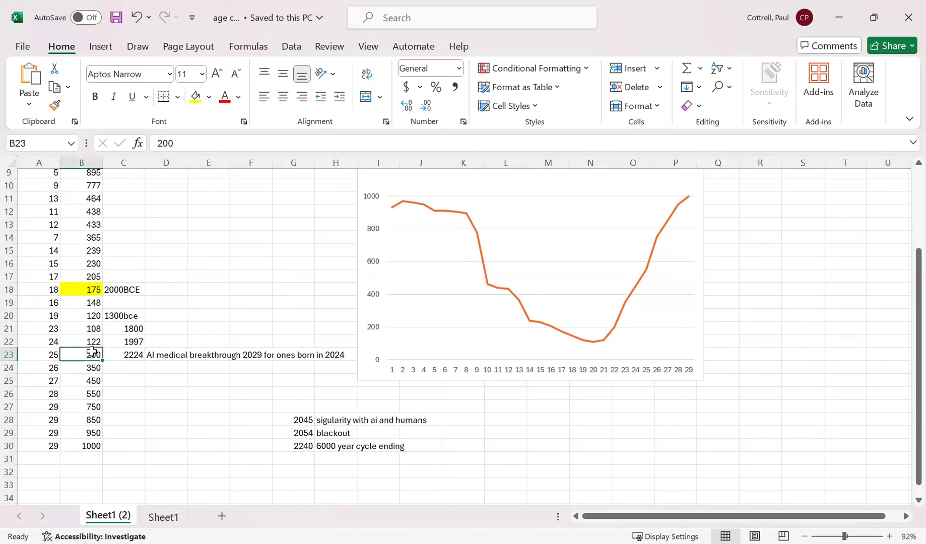
{"action": "left_click", "coordinate": [165, 356]}
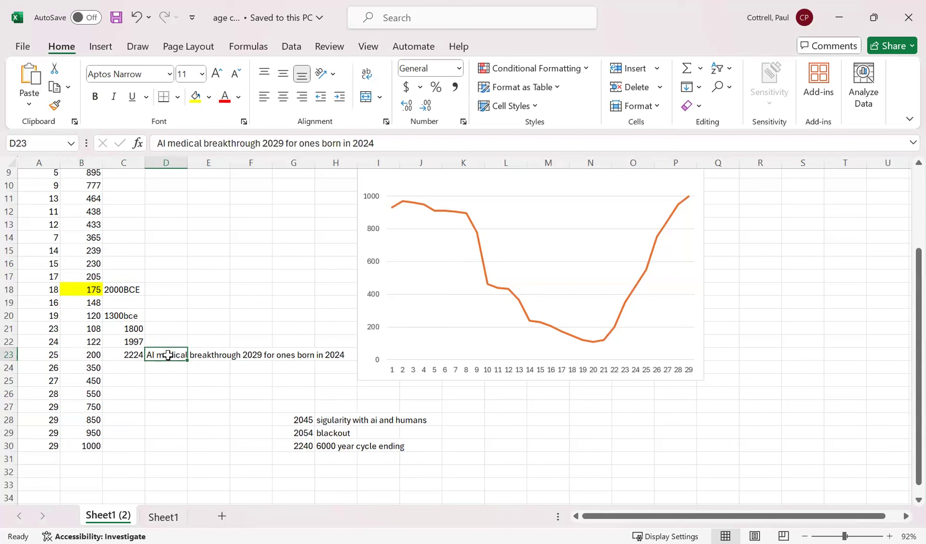
{"action": "left_click", "coordinate": [92, 355]}
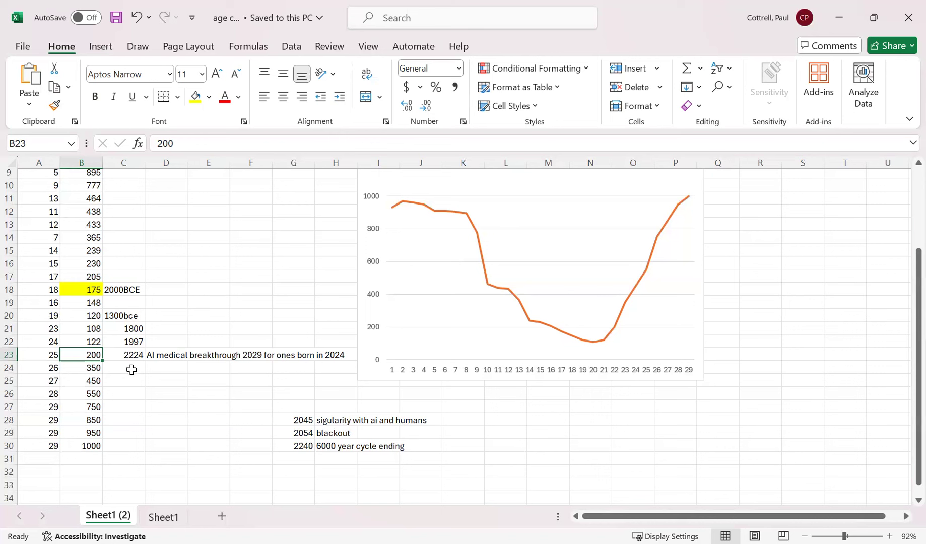
{"action": "left_click", "coordinate": [159, 382]}
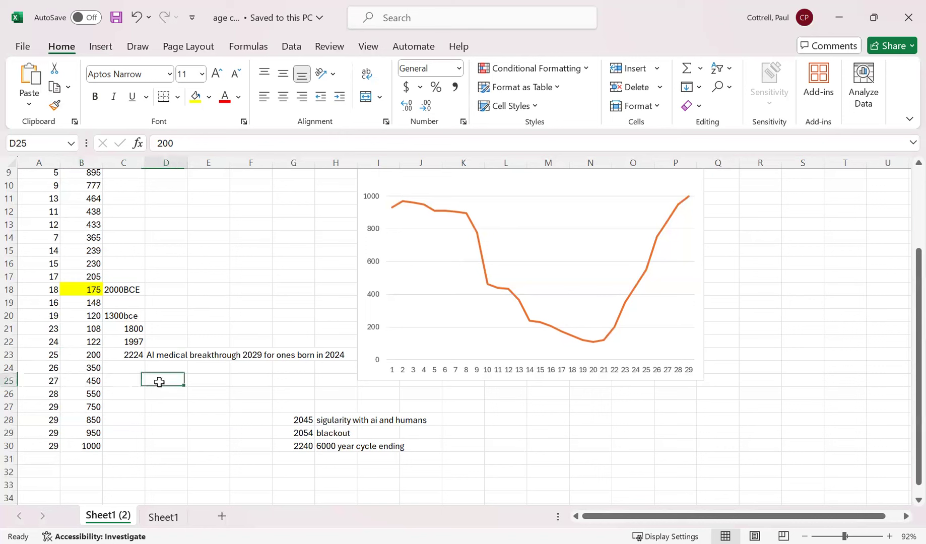
{"action": "right_click", "coordinate": [159, 385]}
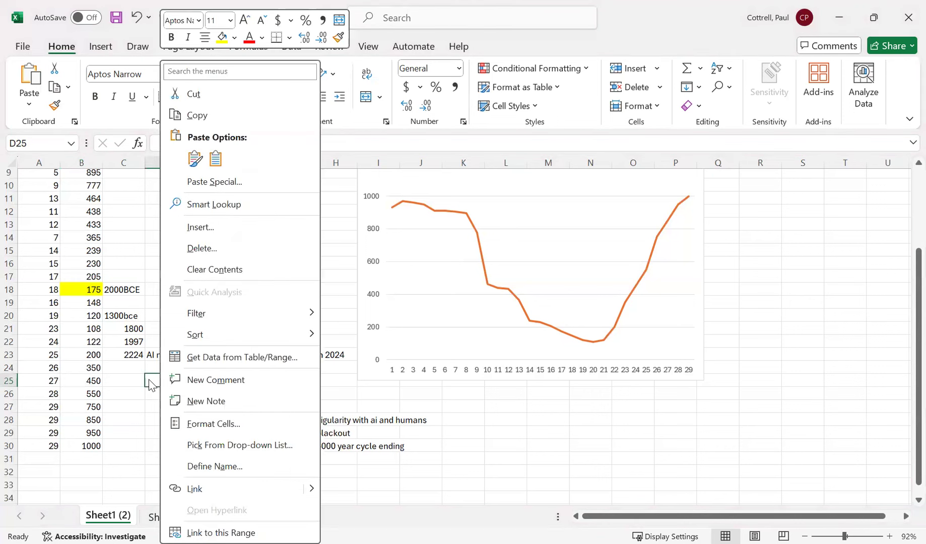
{"action": "right_click", "coordinate": [150, 383]}
{"action": "right_click", "coordinate": [132, 380]}
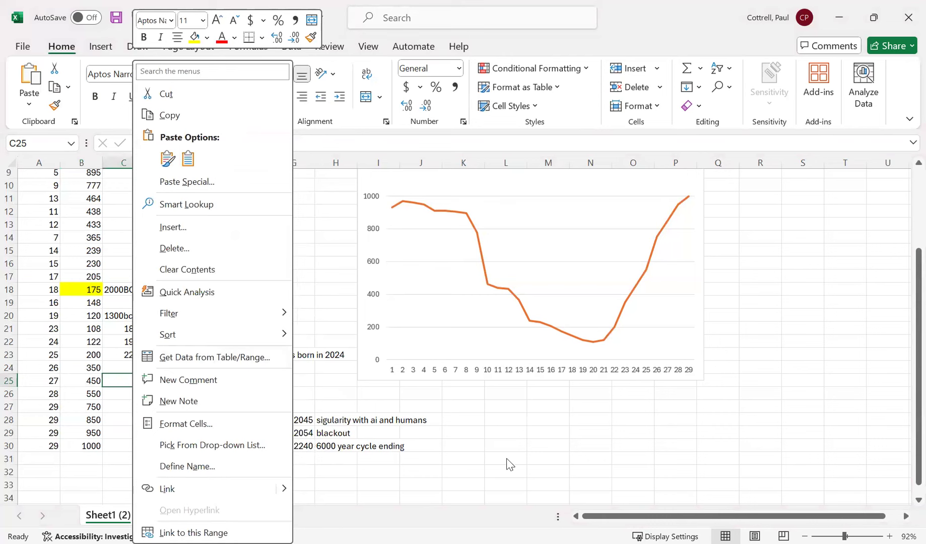
{"action": "key", "text": "Escape"}
Enter 120+ in cell D26, below the AI medical breakthrough note.
{"action": "left_click", "coordinate": [169, 396]}
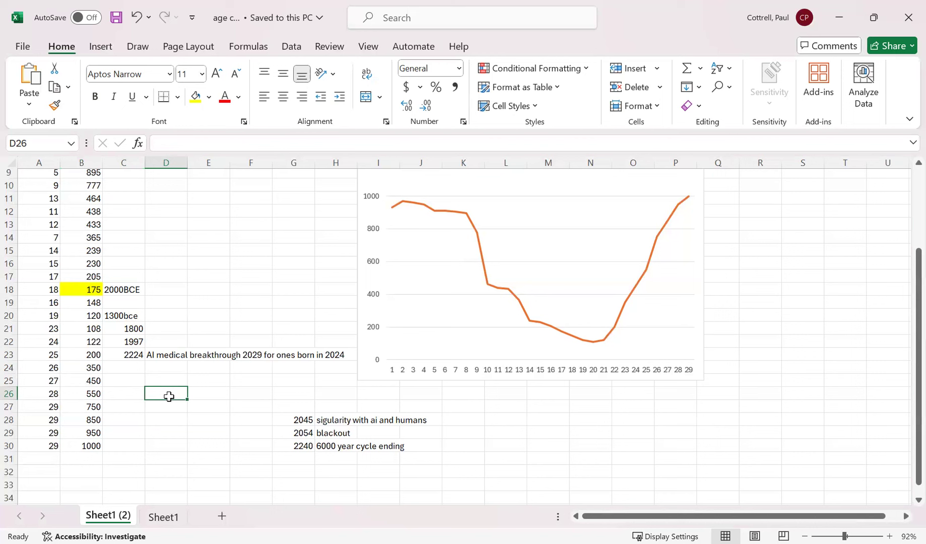
{"action": "type", "text": "120"}
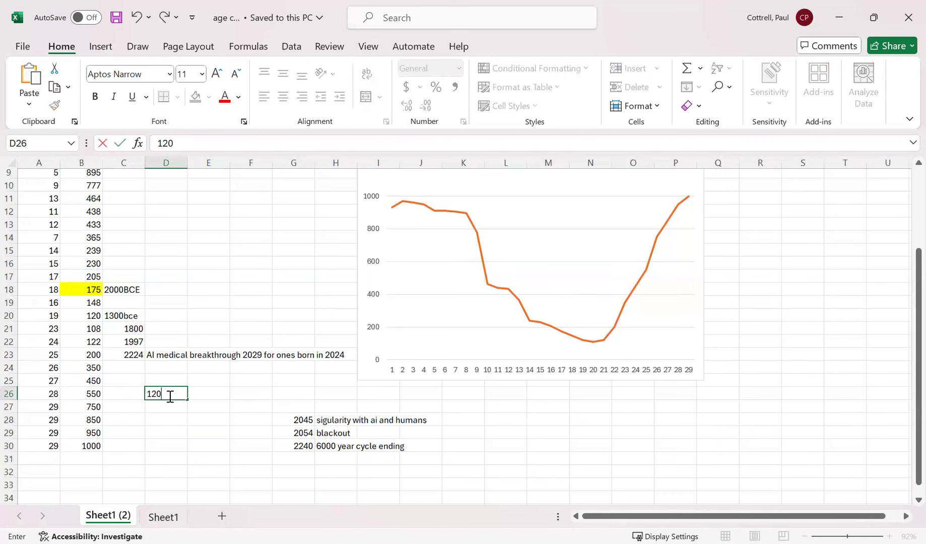
{"action": "type", "text": "+"}
{"action": "key", "text": "Return"}
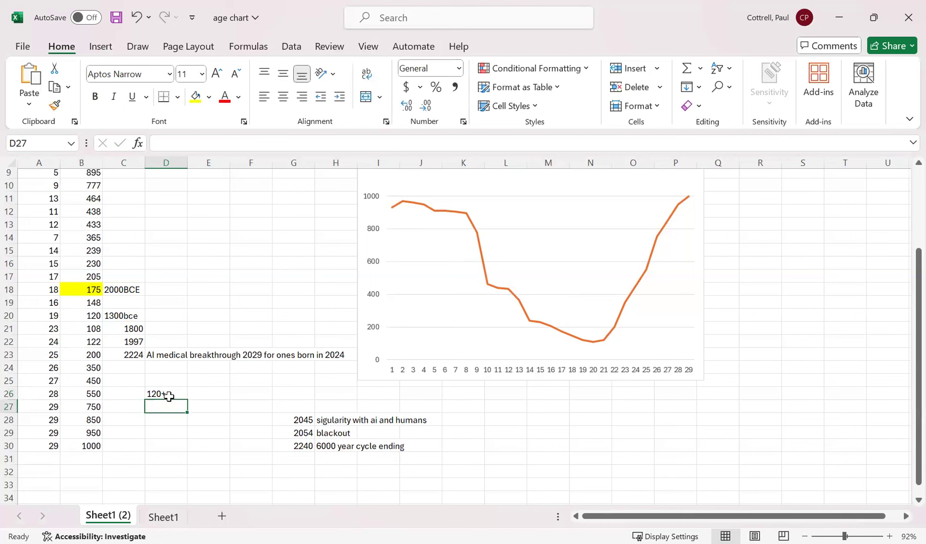
Add the headings "Non - AI" in cell D25 and "AI break" in cell E25.
{"action": "left_click", "coordinate": [207, 395]}
{"action": "left_click", "coordinate": [206, 382]}
{"action": "type", "text": "AI break"}
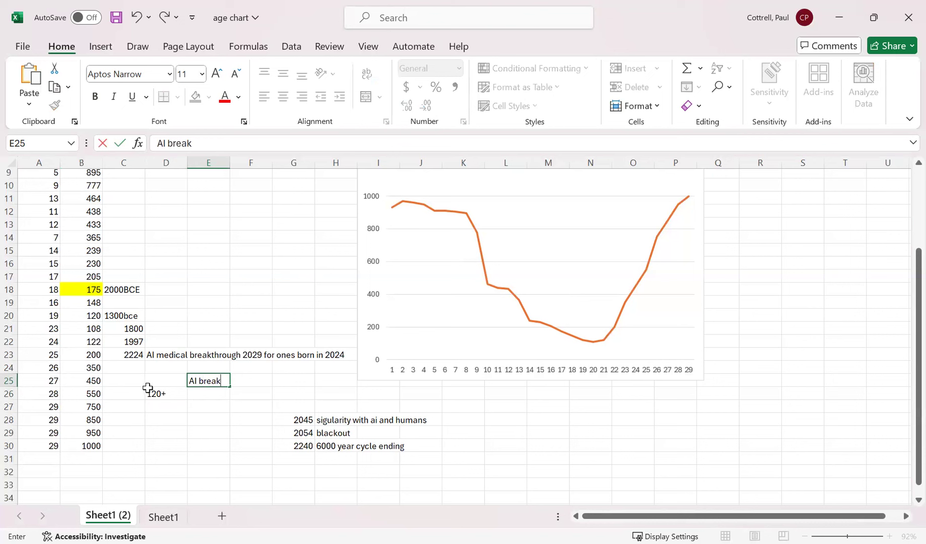
{"action": "left_click", "coordinate": [154, 383]}
{"action": "type", "text": "Norm"}
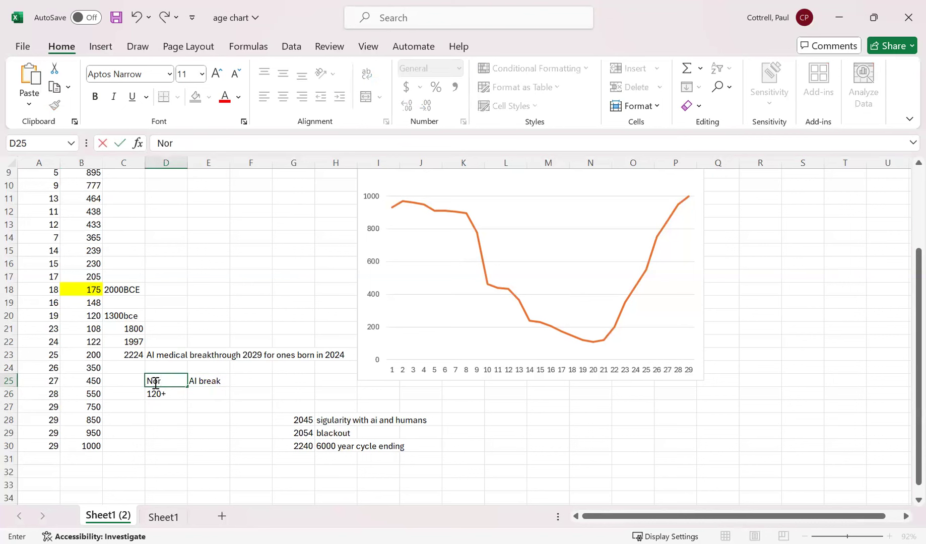
{"action": "key", "text": "BackSpace"}
{"action": "key", "text": "BackSpace"}
{"action": "key", "text": "BackSpace"}
{"action": "type", "text": "on - AI"}
{"action": "key", "text": "Return"}
Enter 200+ in cell E26 under the AI break heading.
{"action": "left_click", "coordinate": [212, 394]}
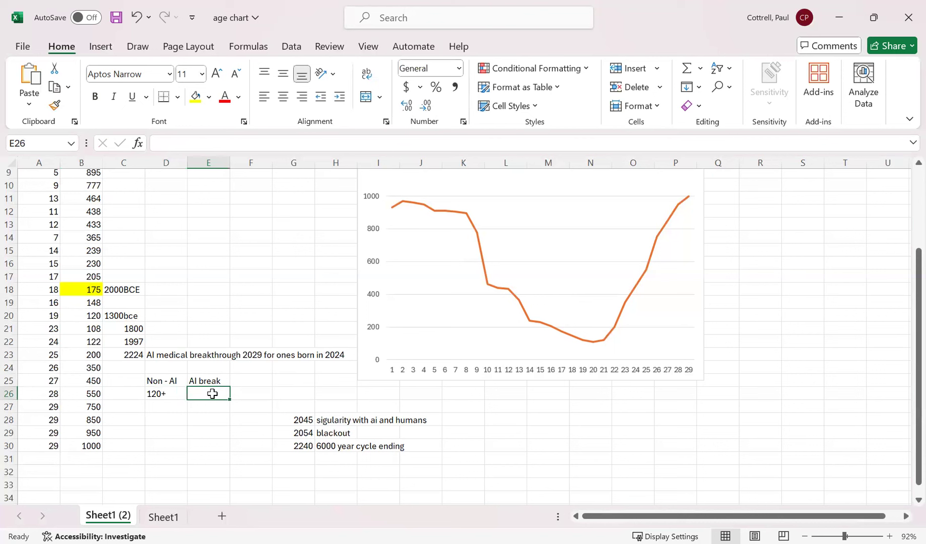
{"action": "type", "text": "2"}
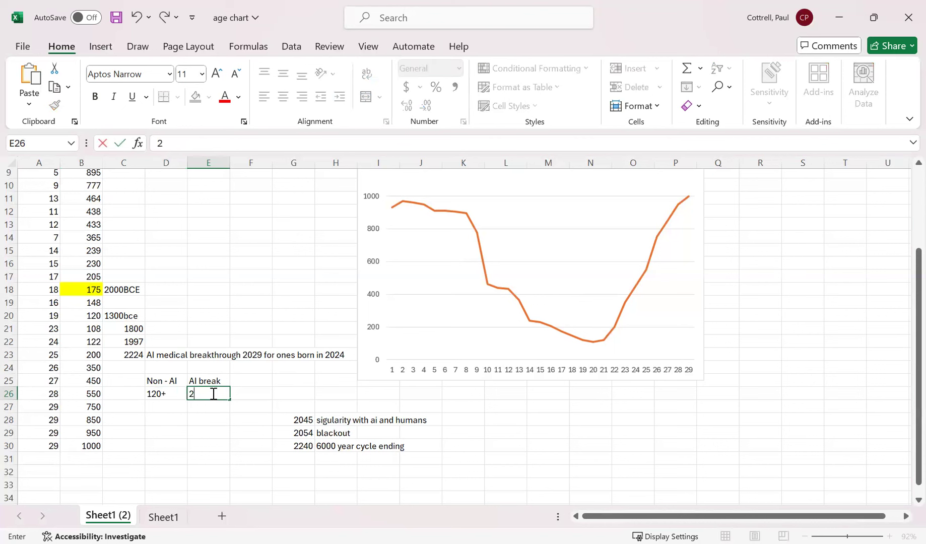
{"action": "type", "text": "00+"}
{"action": "key", "text": "Return"}
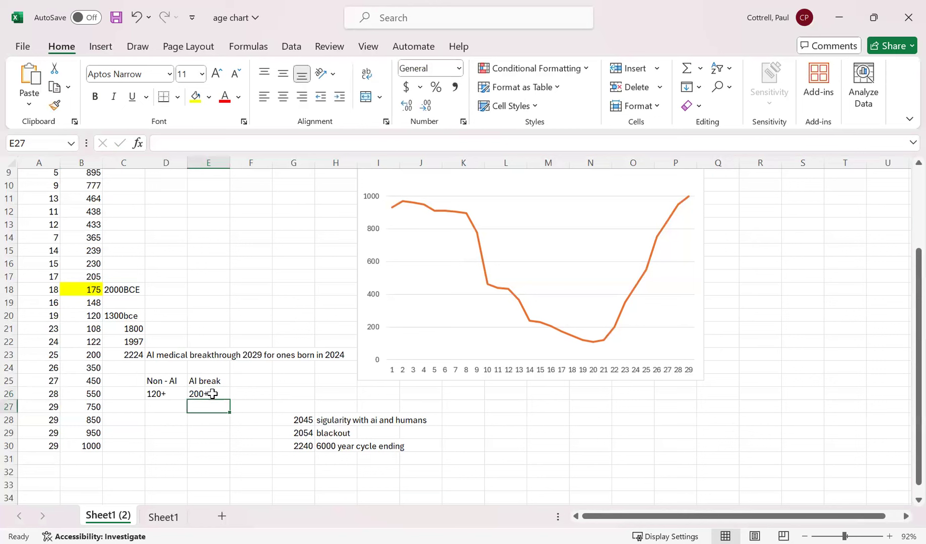
Enter 100 as the second value under the Non - AI heading, in cell D27.
{"action": "key", "text": "Left"}
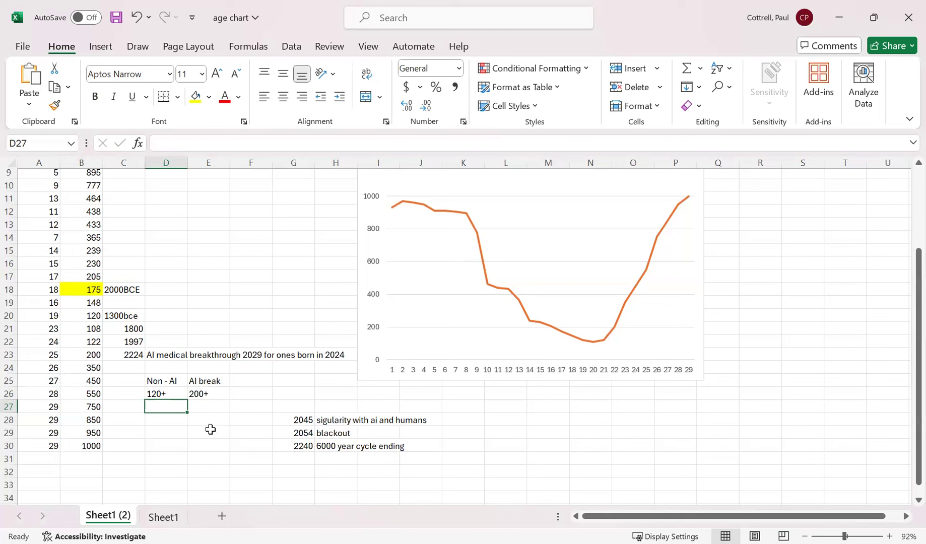
{"action": "type", "text": "80"}
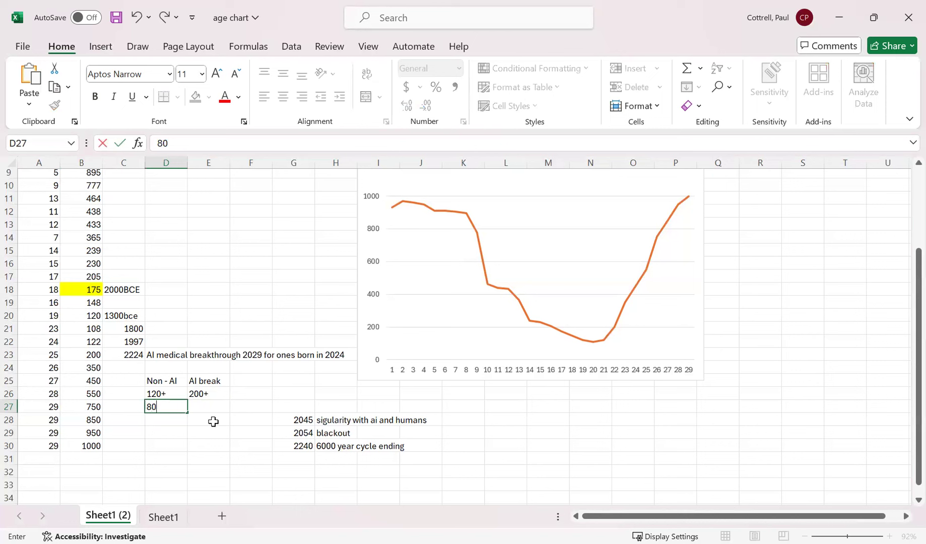
{"action": "type", "text": "-80"}
{"action": "key", "text": "BackSpace"}
{"action": "key", "text": "BackSpace"}
{"action": "key", "text": "BackSpace"}
{"action": "key", "text": "BackSpace"}
{"action": "key", "text": "BackSpace"}
{"action": "type", "text": "100"}
{"action": "key", "text": "Return"}
Review the Non - AI entries and enter 150 in cell E27 under the AI break heading.
{"action": "left_click", "coordinate": [166, 404]}
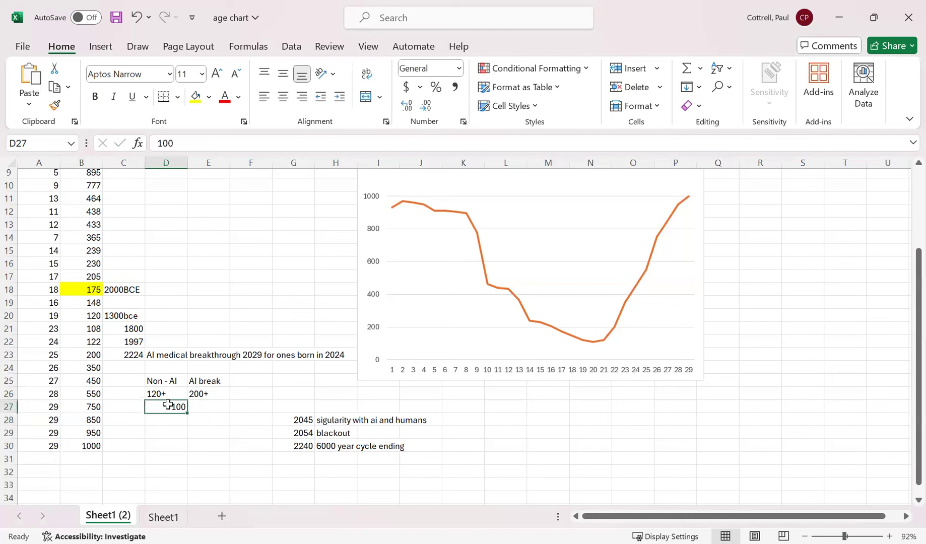
{"action": "left_click", "coordinate": [121, 405]}
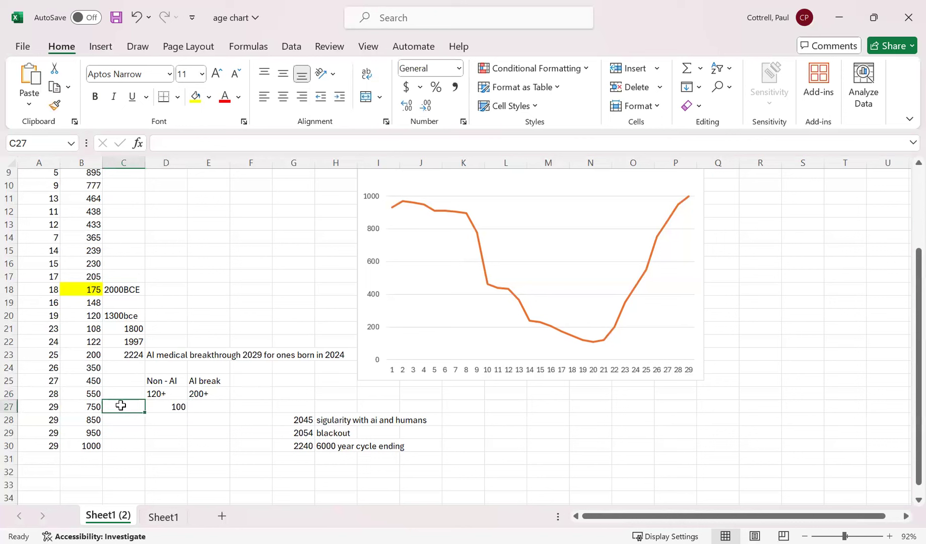
{"action": "left_click", "coordinate": [167, 407]}
{"action": "left_click", "coordinate": [157, 393]}
{"action": "left_click", "coordinate": [167, 407]}
{"action": "left_click", "coordinate": [204, 407]}
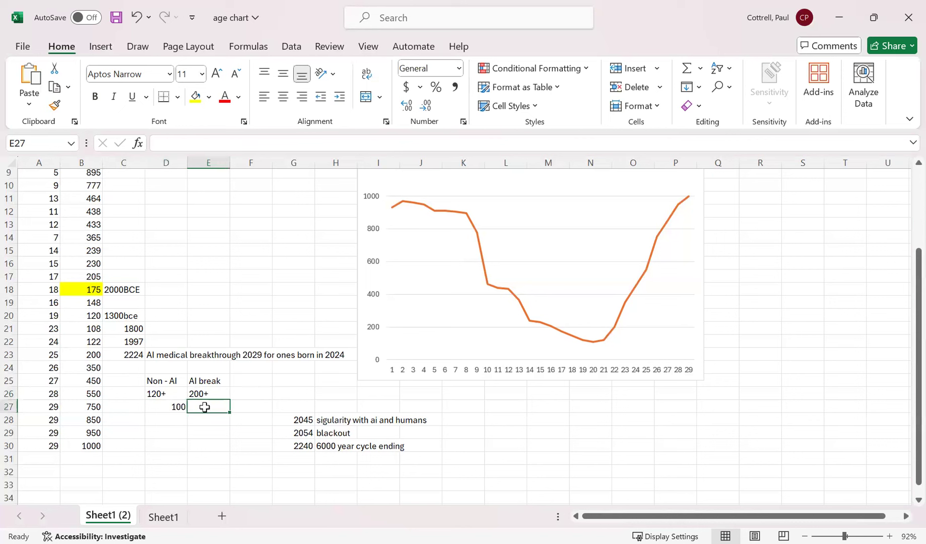
{"action": "type", "text": "1"}
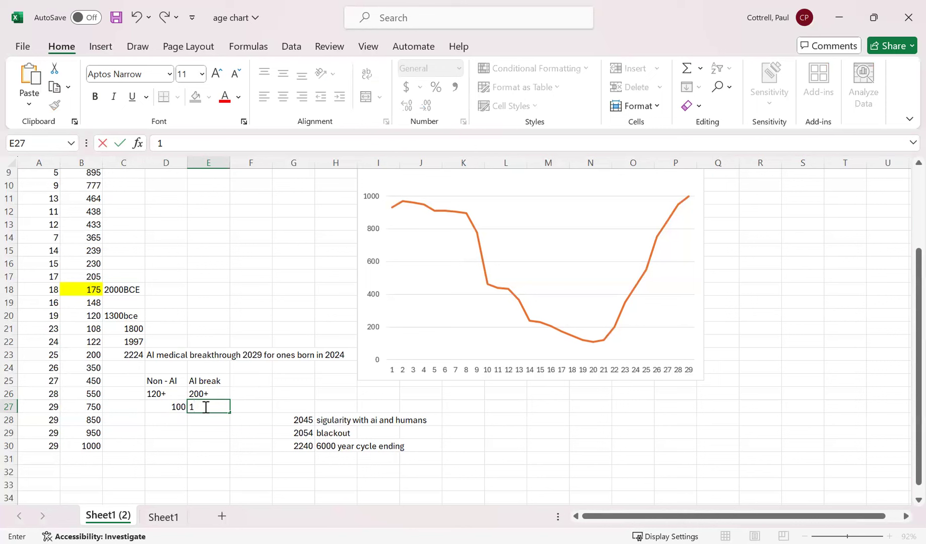
{"action": "type", "text": "3"}
{"action": "key", "text": "BackSpace"}
{"action": "type", "text": "50"}
{"action": "key", "text": "Return"}
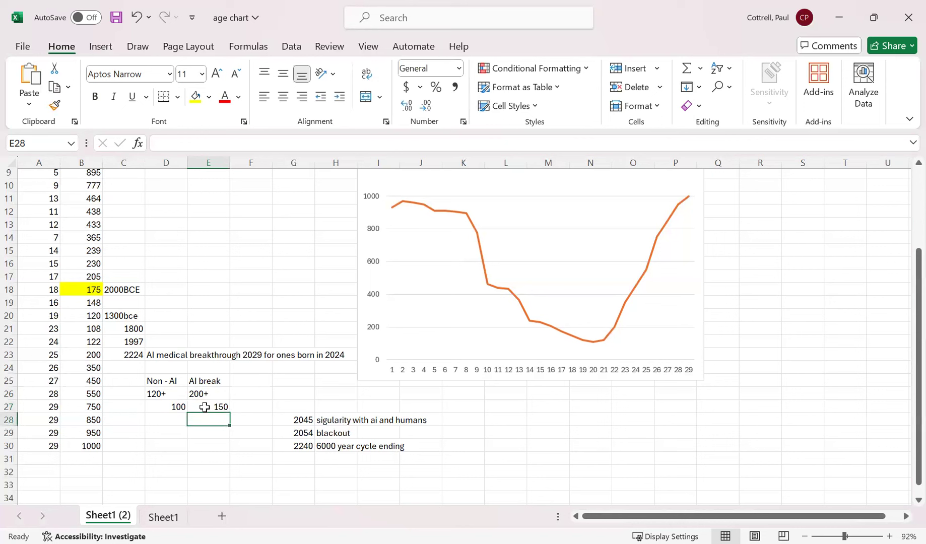
Compare the row 26 entries for Non - AI and AI break, and add a third heading "AI++" in cell F25.
{"action": "left_click", "coordinate": [172, 394]}
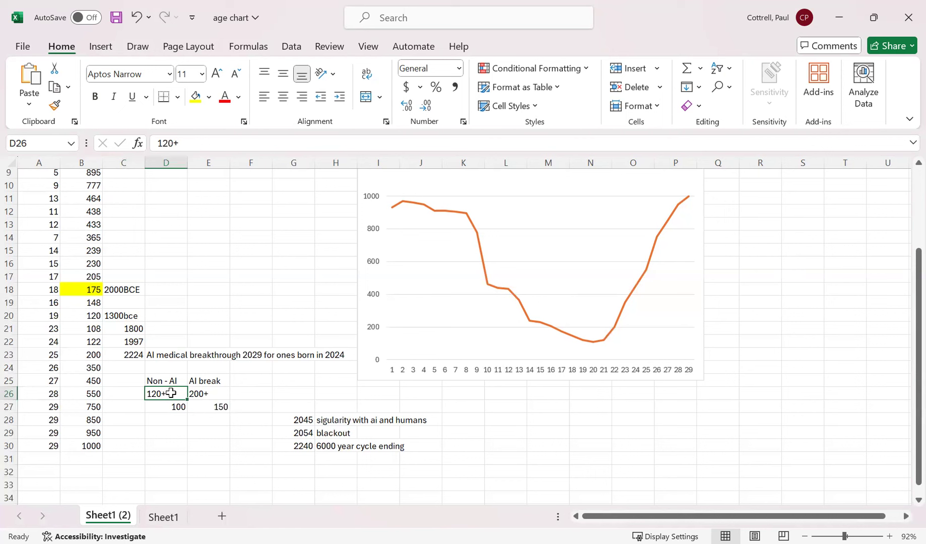
{"action": "left_click", "coordinate": [205, 393]}
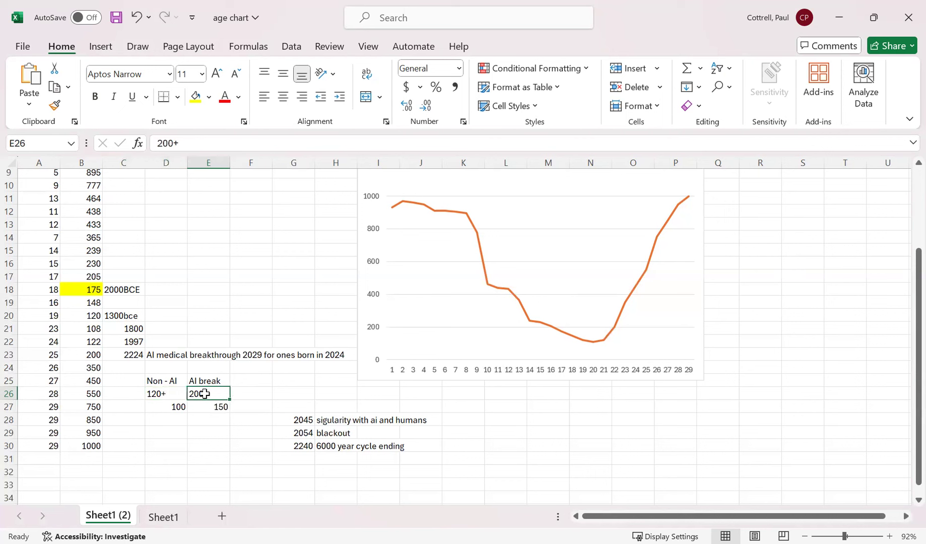
{"action": "left_click", "coordinate": [167, 392]}
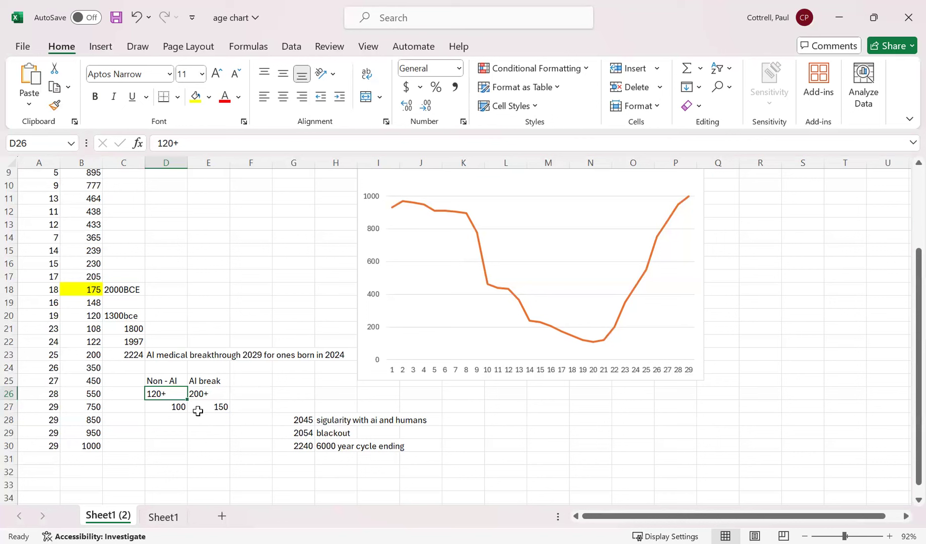
{"action": "left_click", "coordinate": [253, 381]}
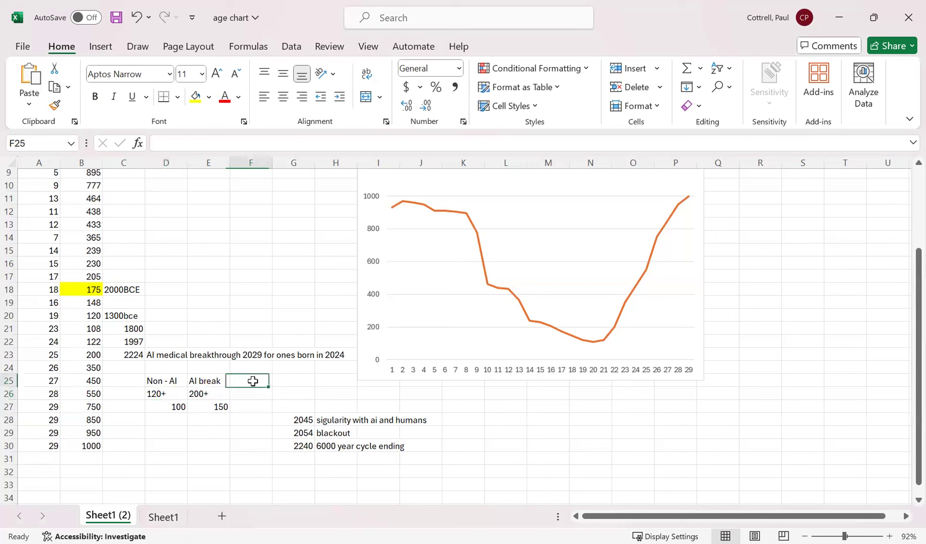
{"action": "type", "text": "AI"}
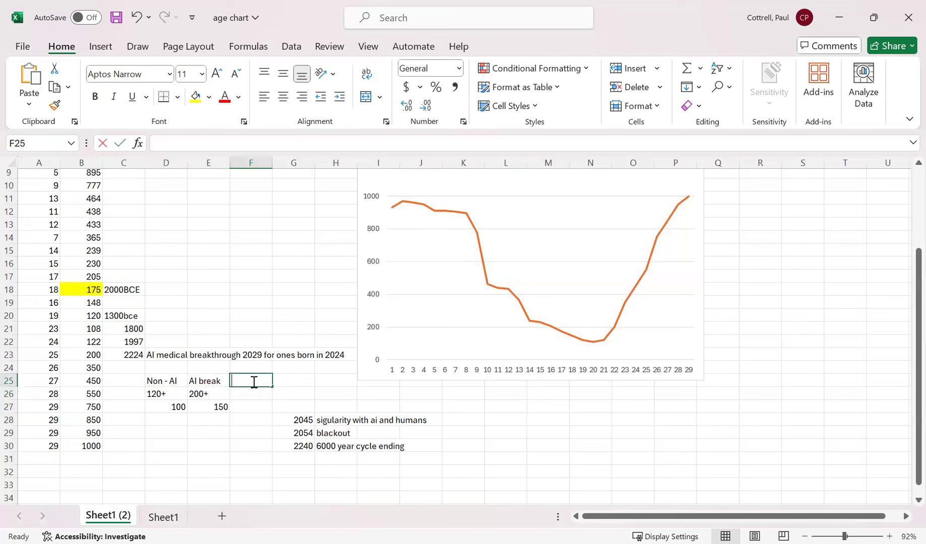
{"action": "type", "text": "++"}
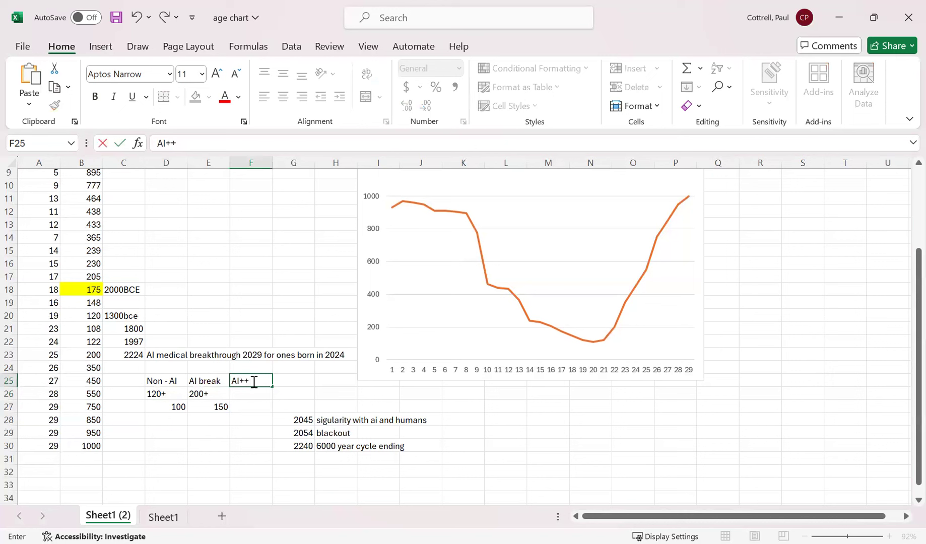
{"action": "left_click", "coordinate": [245, 396]}
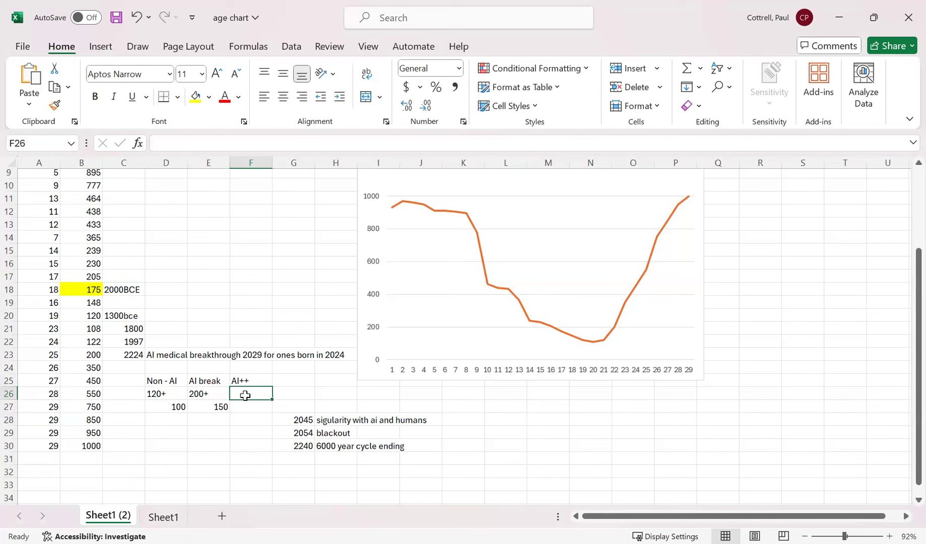
Enter the year 2029 in cell E24 above the AI break heading.
{"action": "left_click", "coordinate": [216, 370]}
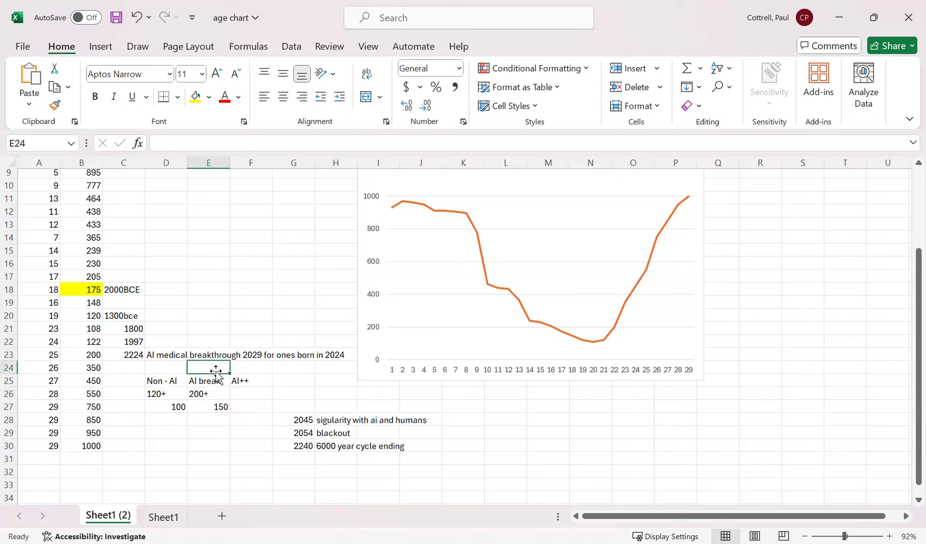
{"action": "type", "text": "2029"}
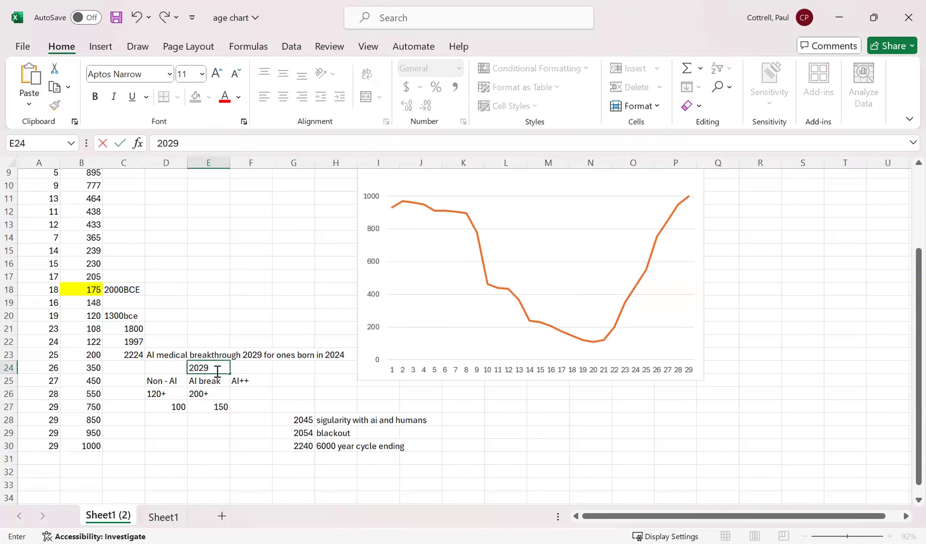
{"action": "key", "text": "Return"}
{"action": "left_click", "coordinate": [253, 369]}
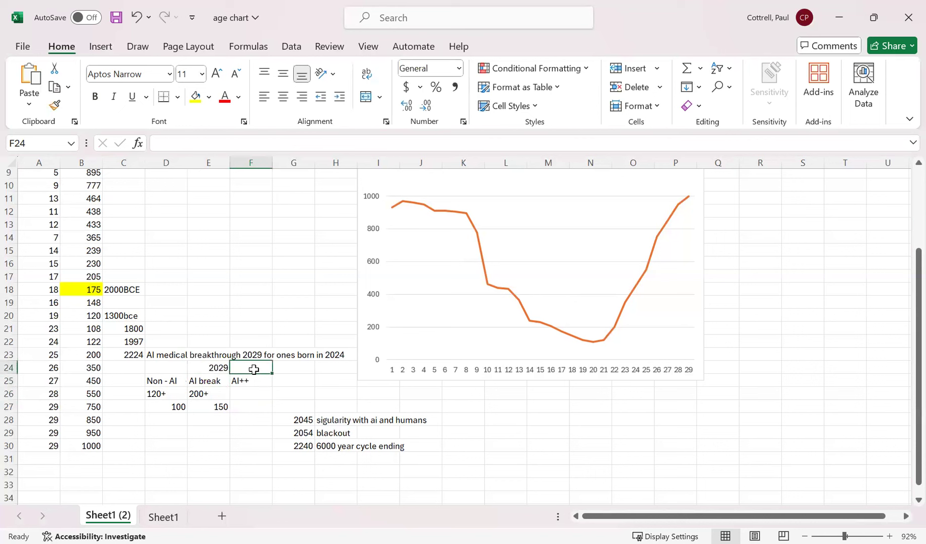
Enter the year 2045 in cell F24 above the AI++ heading.
{"action": "type", "text": "2045"}
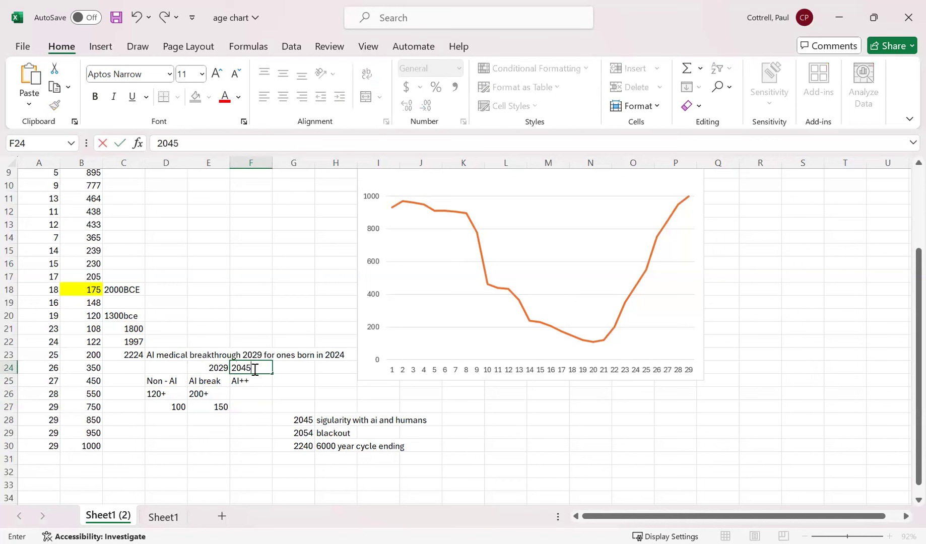
{"action": "key", "text": "Return"}
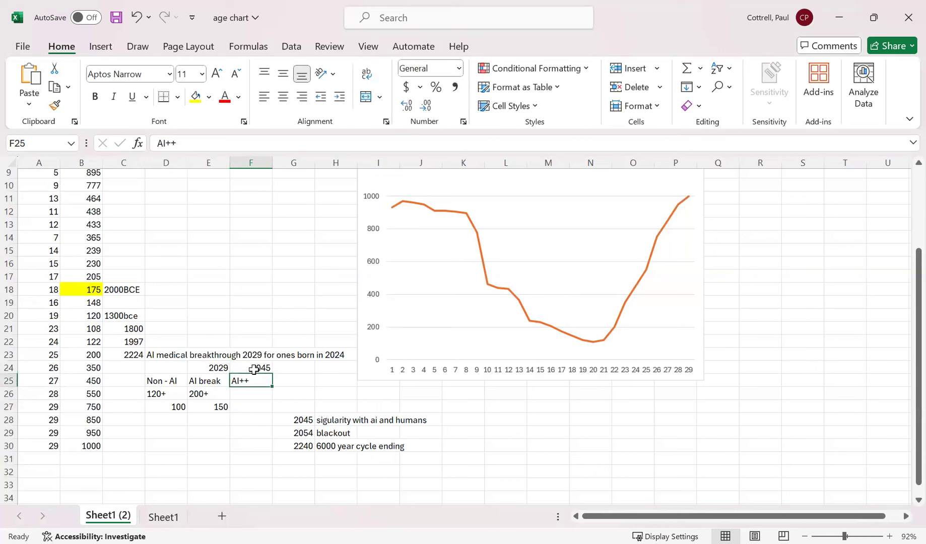
{"action": "left_click", "coordinate": [249, 395]}
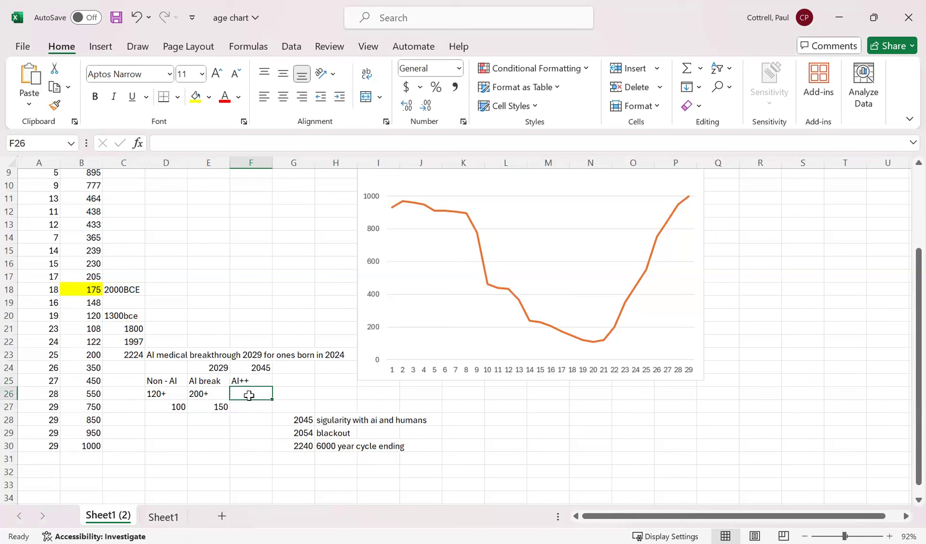
Check the row 26 entries and enter the starting age 50 in cell C26, beside the 120+ entry.
{"action": "left_click", "coordinate": [151, 393]}
{"action": "left_click", "coordinate": [214, 393]}
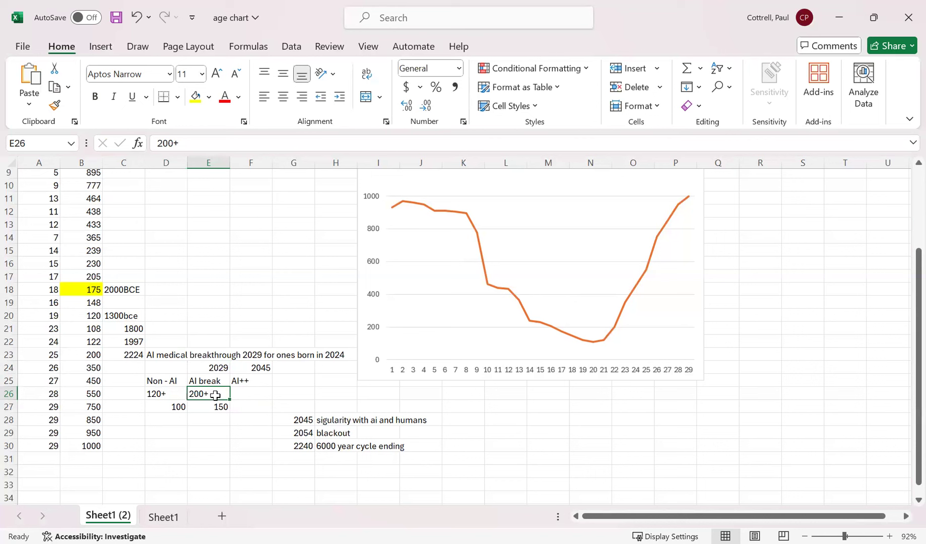
{"action": "left_click", "coordinate": [135, 393]}
{"action": "type", "text": "50"}
{"action": "key", "text": "Return"}
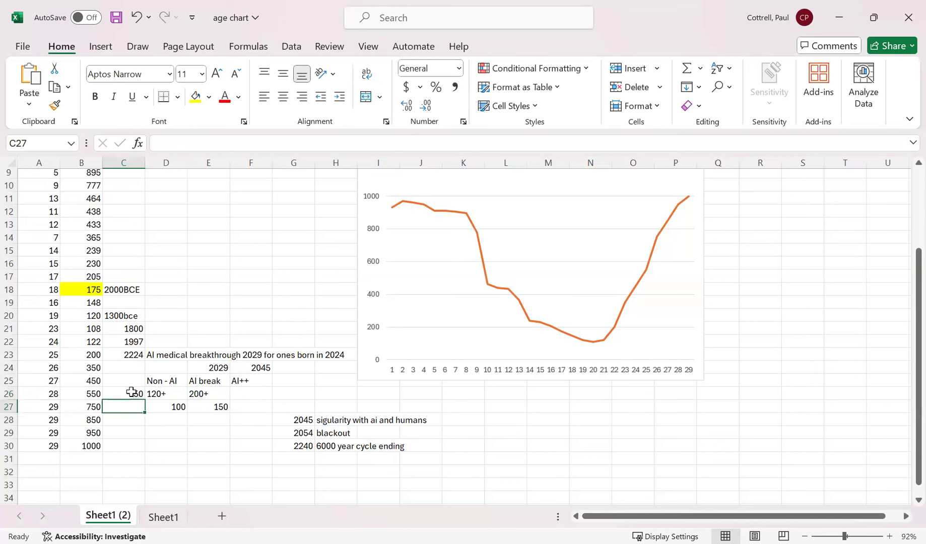
Compare the age in C26 with the Non - AI and AI break entries, and enter 50 in cell C27.
{"action": "left_click", "coordinate": [171, 395]}
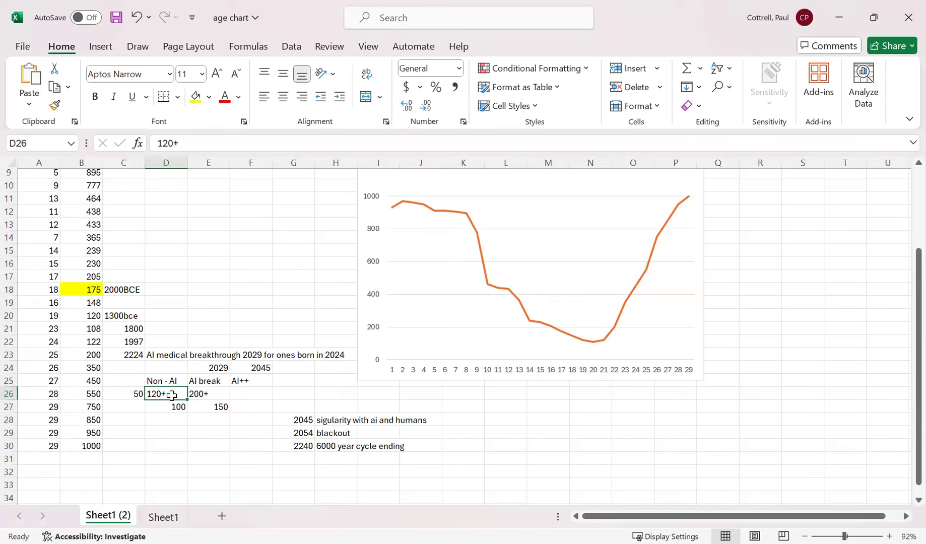
{"action": "left_click", "coordinate": [128, 393]}
{"action": "left_click", "coordinate": [171, 394]}
{"action": "left_click", "coordinate": [215, 395]}
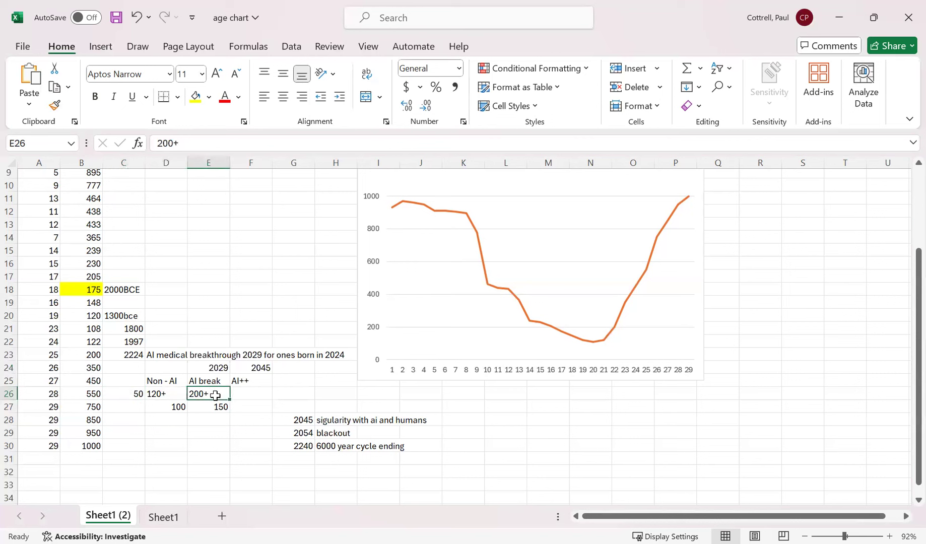
{"action": "left_click", "coordinate": [130, 407]}
{"action": "type", "text": "50"}
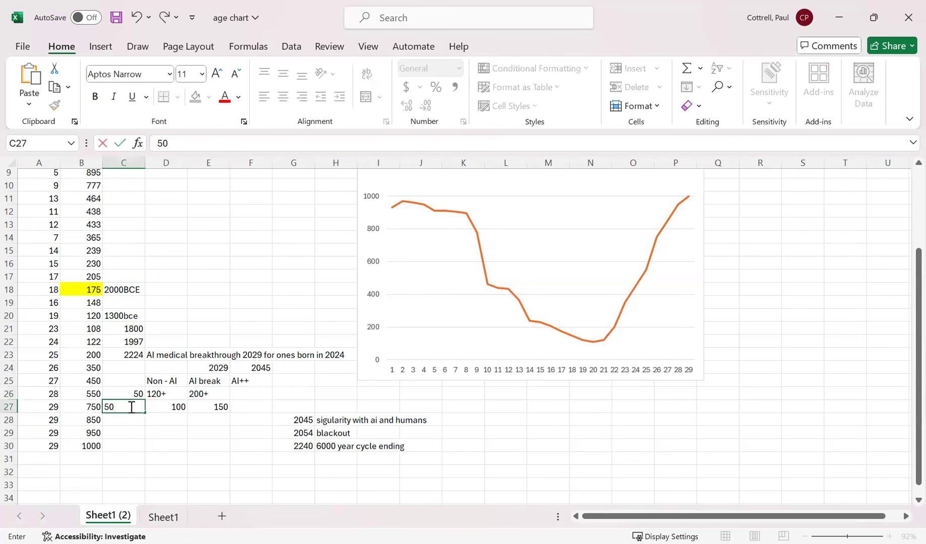
{"action": "key", "text": "Return"}
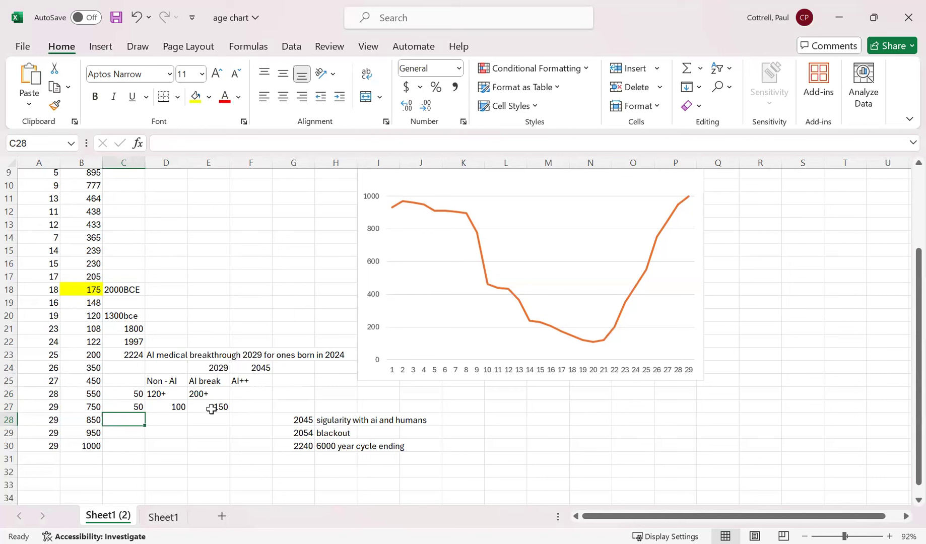
Review the row 27 values and enter 200 in cell F27 under the AI++ heading.
{"action": "left_click", "coordinate": [125, 407]}
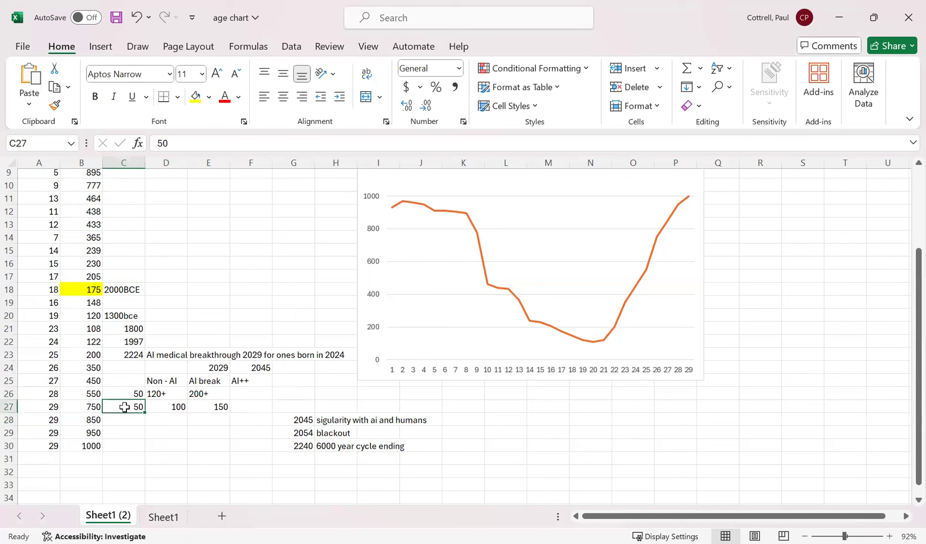
{"action": "left_click", "coordinate": [211, 407]}
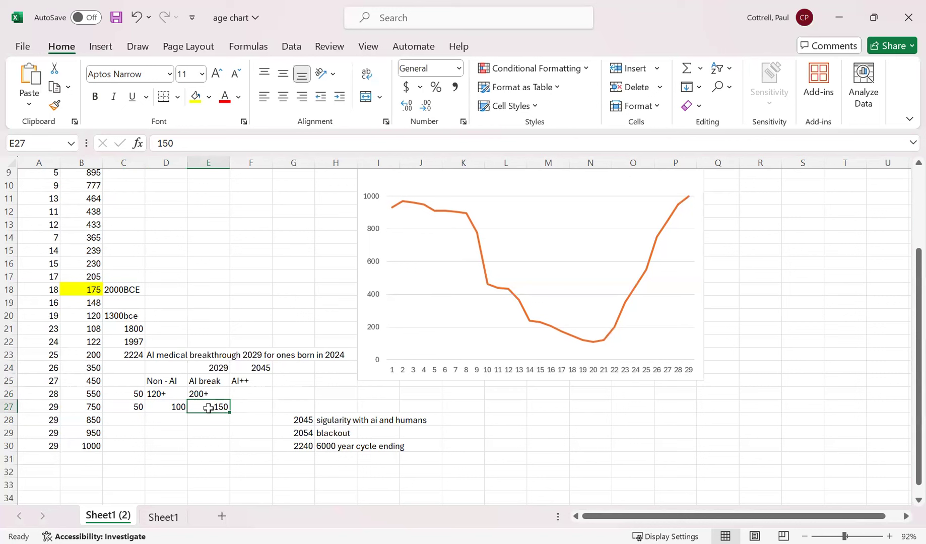
{"action": "left_click", "coordinate": [256, 405]}
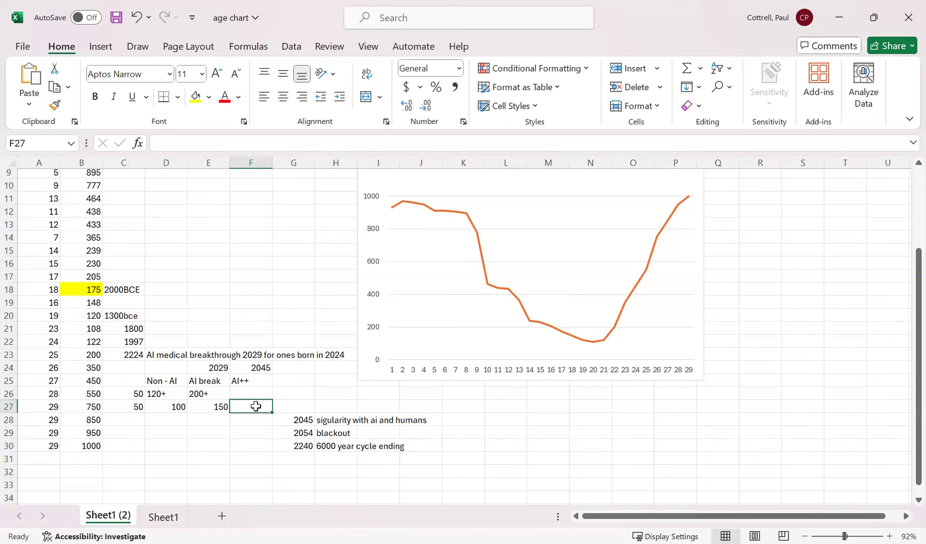
{"action": "type", "text": "200"}
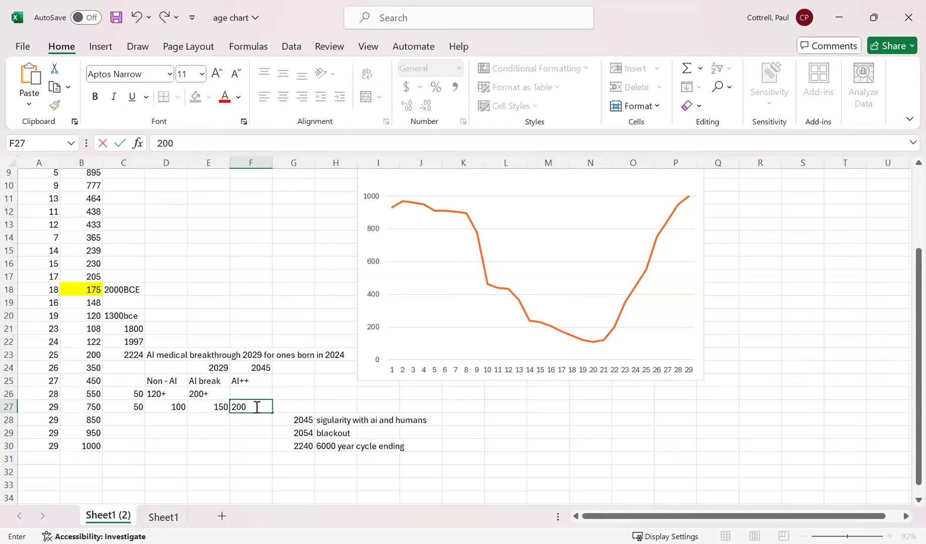
{"action": "key", "text": "Return"}
Enter "450+" in cell F26 under the AI++ heading.
{"action": "left_click", "coordinate": [253, 395]}
{"action": "type", "text": "450"}
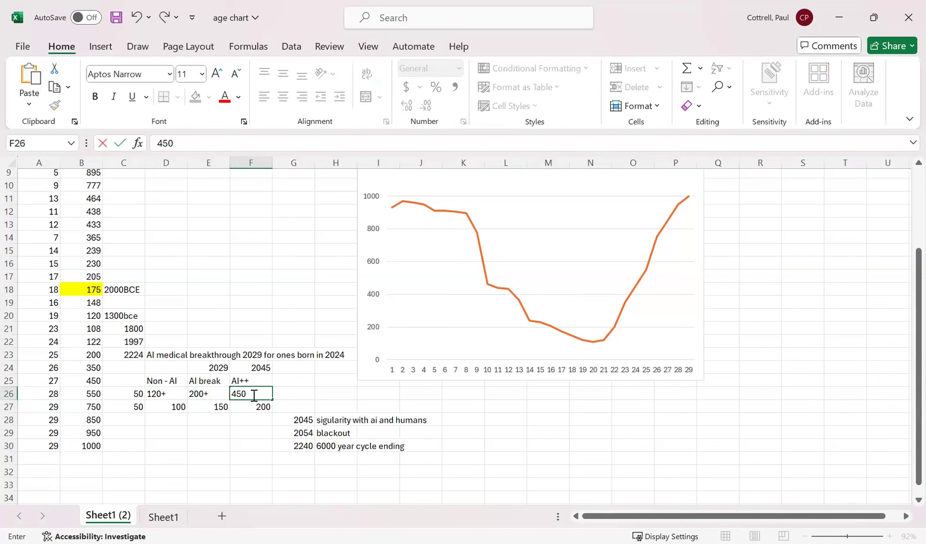
{"action": "type", "text": "+"}
{"action": "key", "text": "Return"}
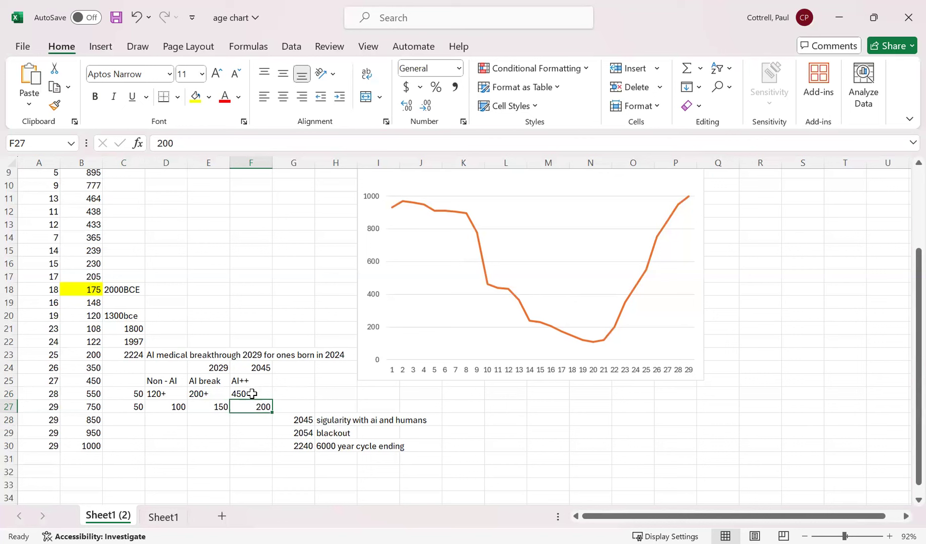
Review the row 26 entries and shorten the heading in cell F25 to "AI+".
{"action": "left_click", "coordinate": [137, 395]}
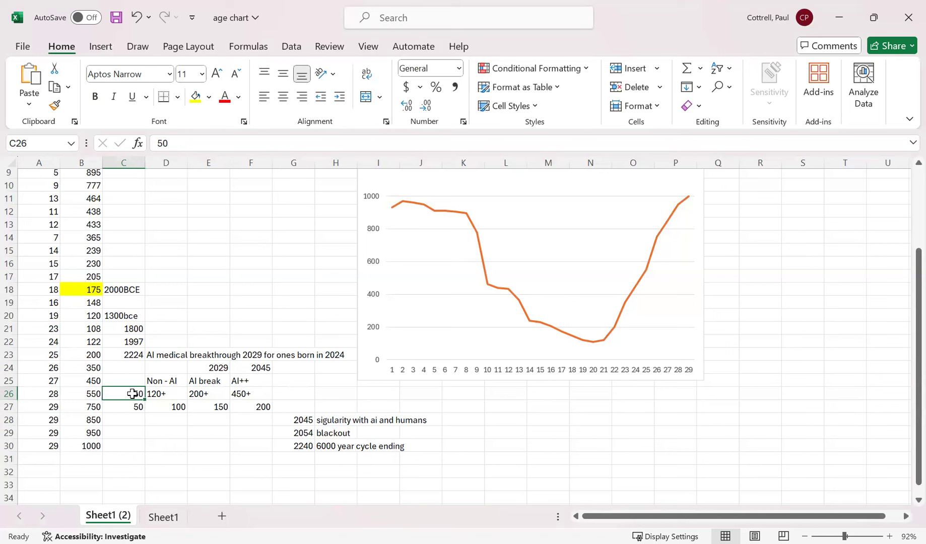
{"action": "left_click", "coordinate": [154, 394]}
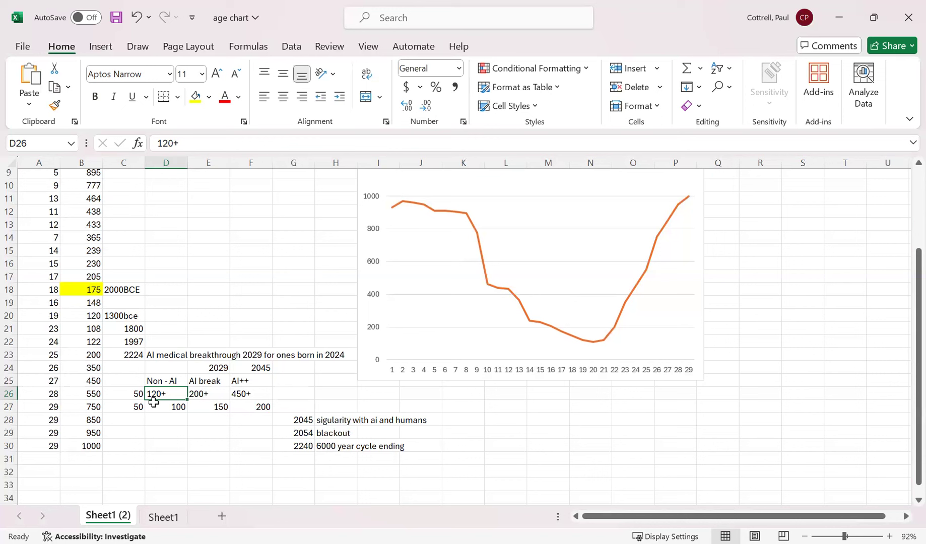
{"action": "left_click", "coordinate": [204, 395]}
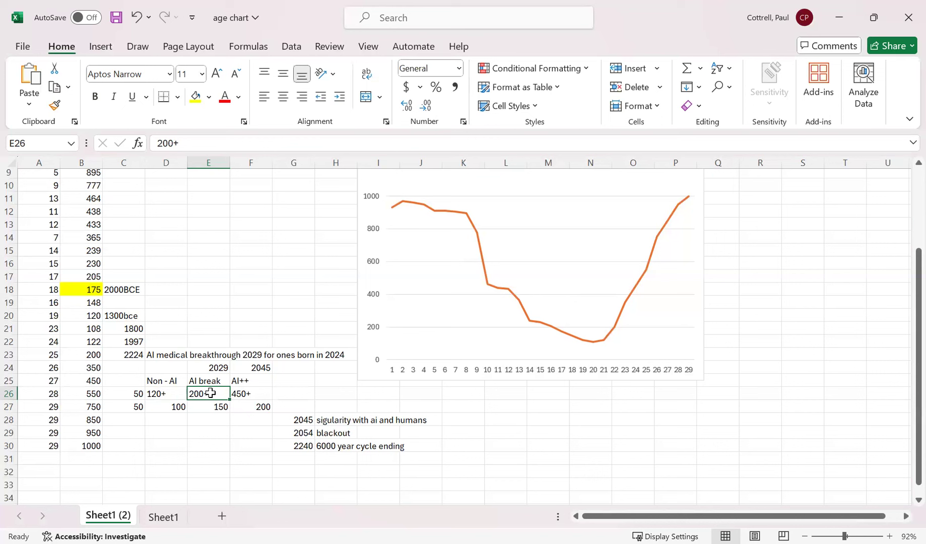
{"action": "left_click", "coordinate": [247, 380]}
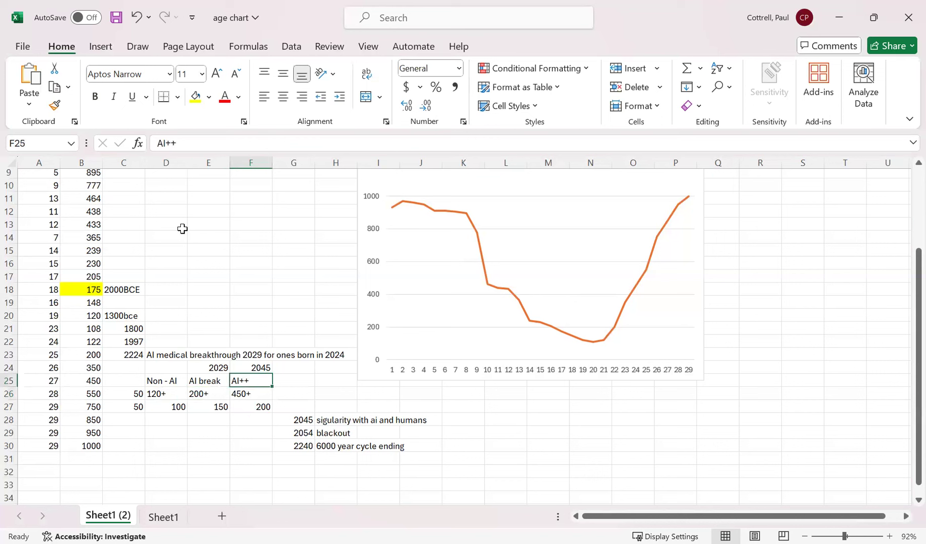
{"action": "left_click", "coordinate": [189, 144]}
{"action": "key", "text": "BackSpace"}
{"action": "key", "text": "Return"}
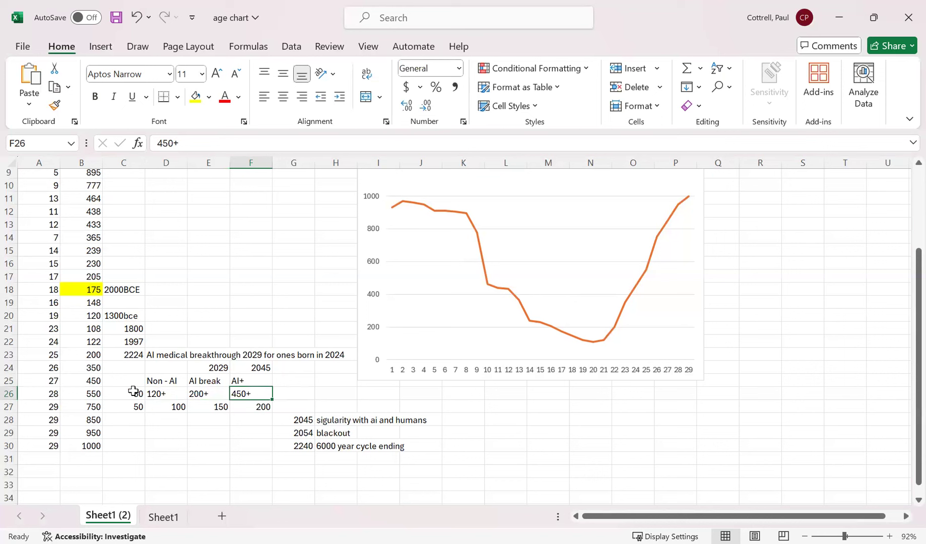
Start an age timeline below the table with the year 2024 in cell C30 and the age 50 in C31.
{"action": "left_click", "coordinate": [134, 457]}
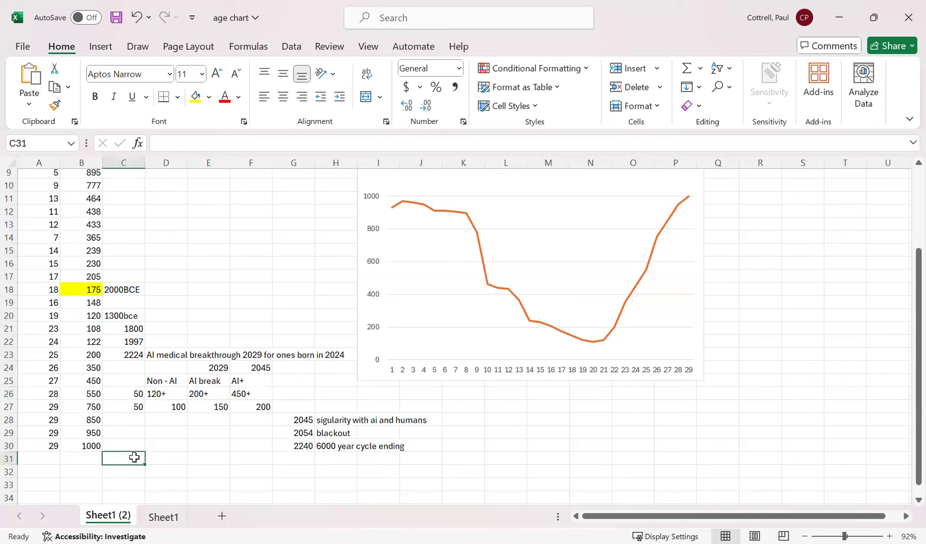
{"action": "type", "text": "50"}
{"action": "key", "text": "Return"}
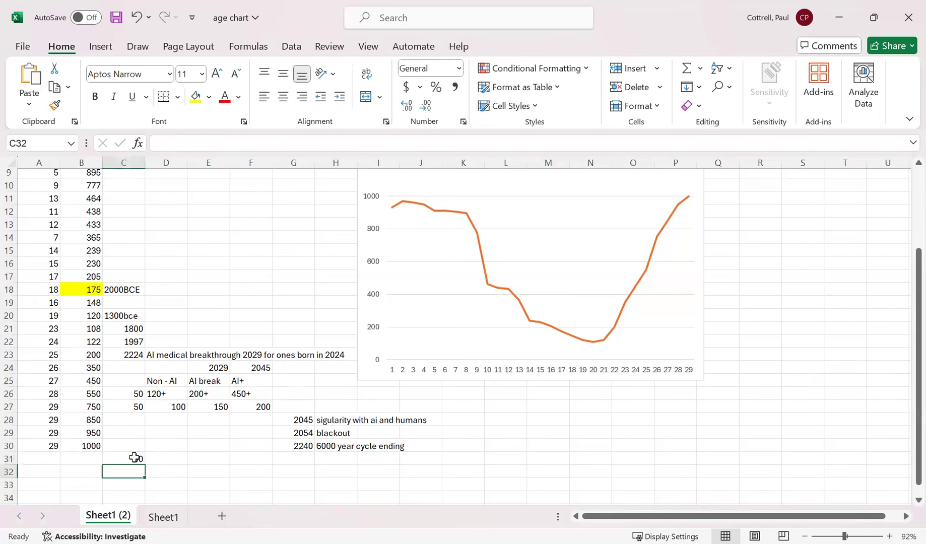
{"action": "left_click", "coordinate": [134, 458]}
{"action": "type", "text": "2024"}
{"action": "key", "text": "Return"}
Add the year 2029 in cell D30 and the age 55 beneath it in D31.
{"action": "left_click", "coordinate": [166, 445]}
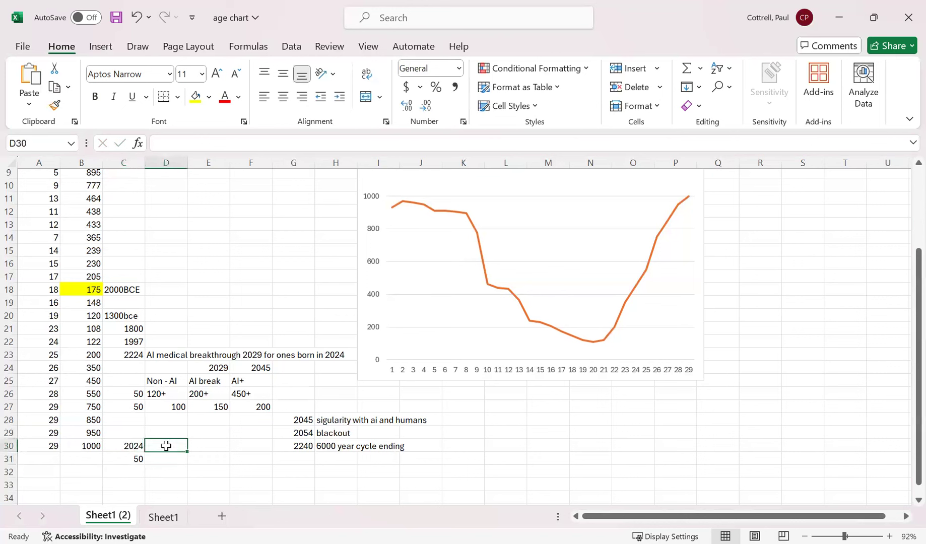
{"action": "type", "text": "2029"}
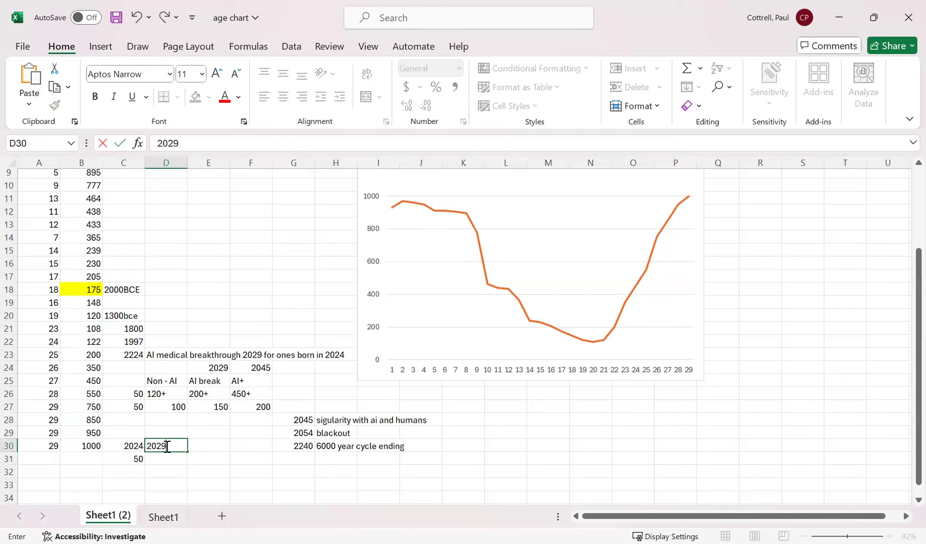
{"action": "key", "text": "Return"}
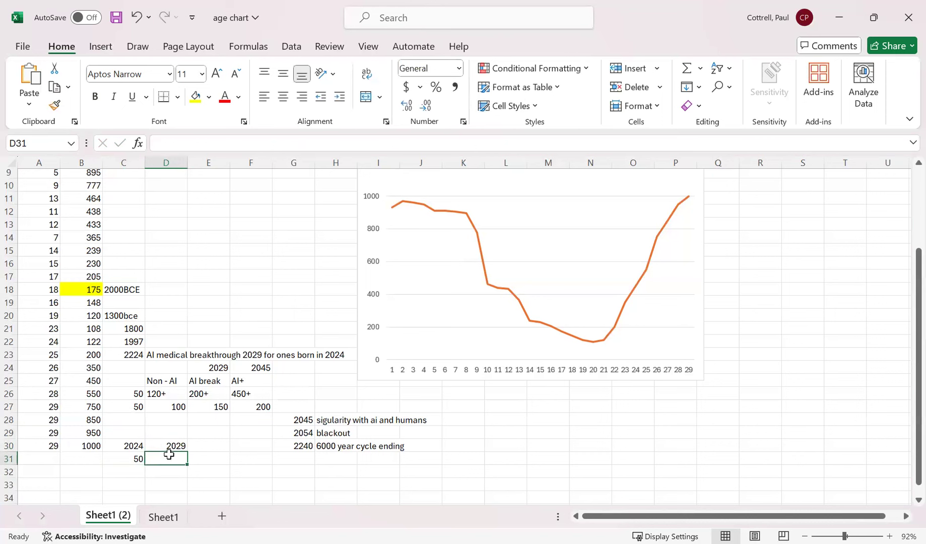
{"action": "type", "text": "55"}
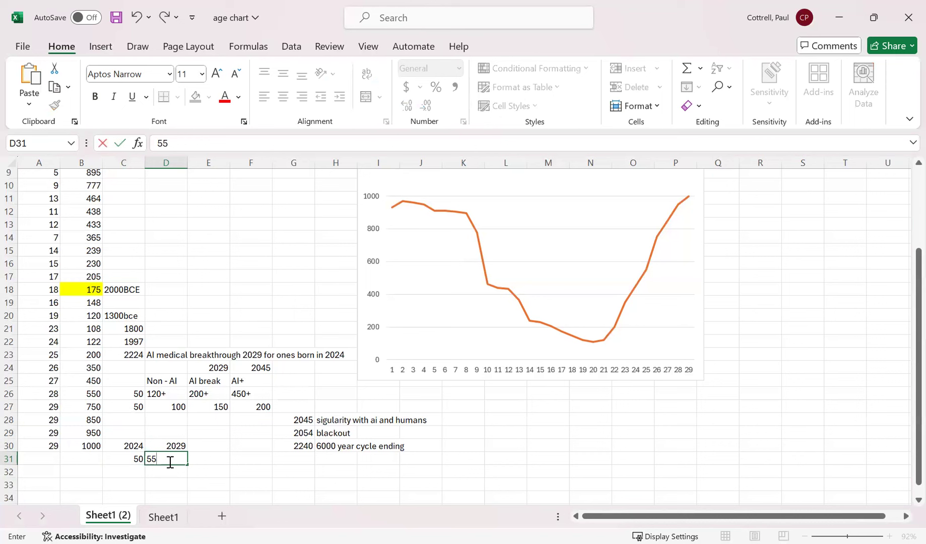
{"action": "key", "text": "Return"}
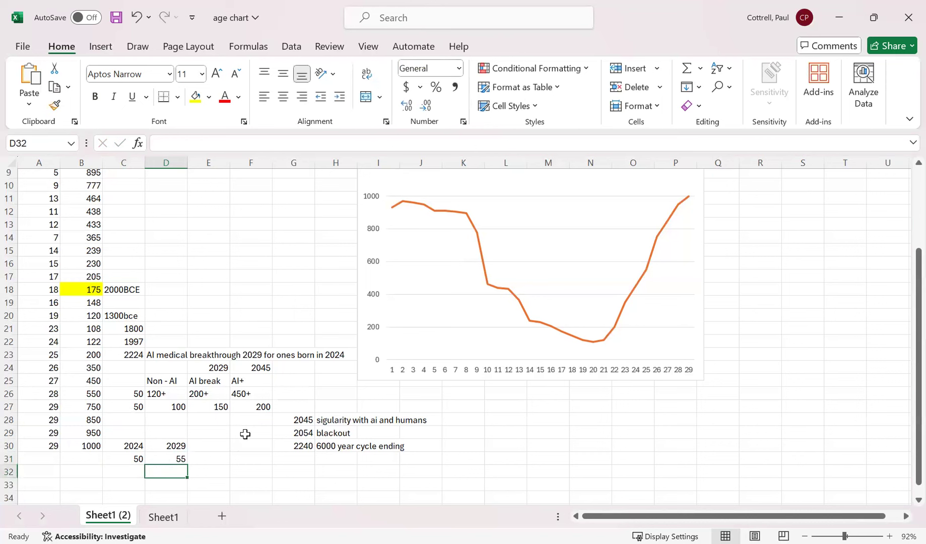
Add the year 2045 to the timeline in cell E30.
{"action": "left_click", "coordinate": [200, 446]}
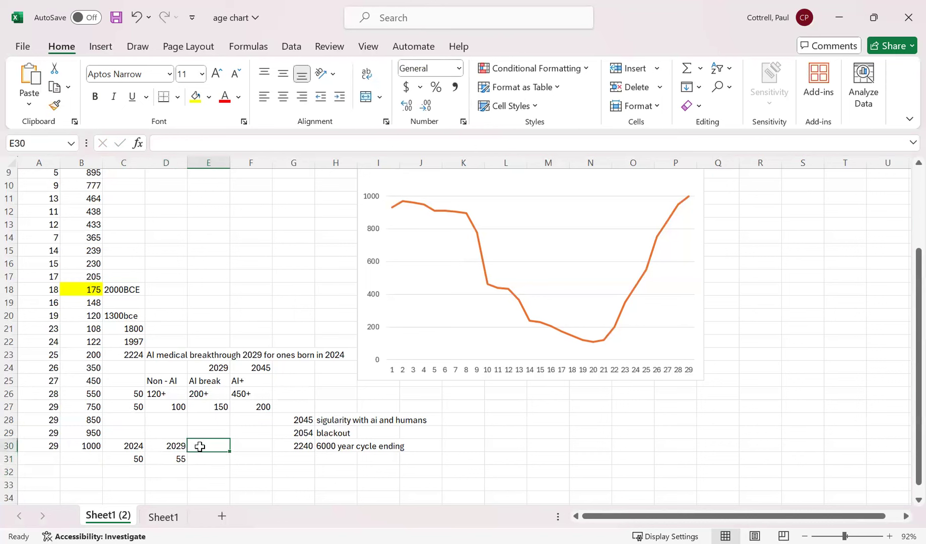
{"action": "type", "text": "2045"}
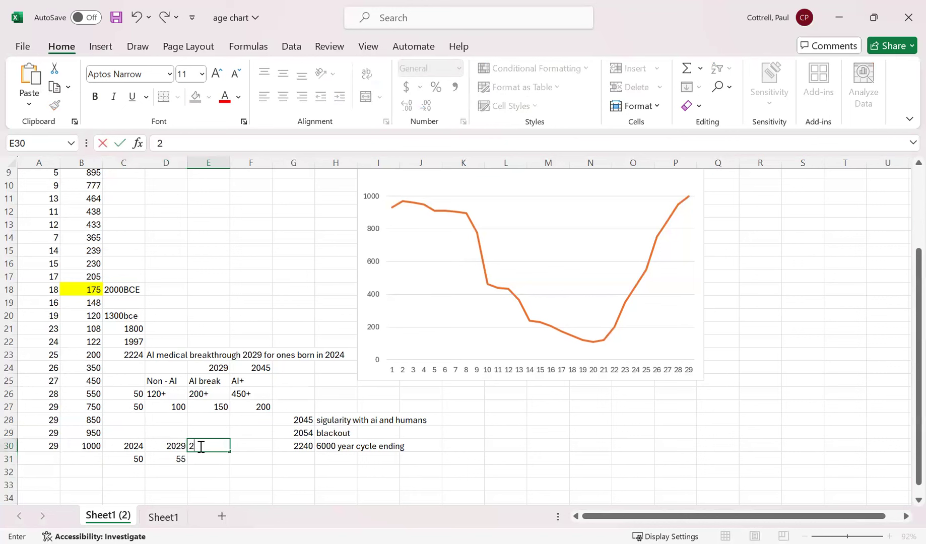
{"action": "key", "text": "BackSpace"}
{"action": "key", "text": "BackSpace"}
{"action": "key", "text": "BackSpace"}
{"action": "key", "text": "BackSpace"}
{"action": "type", "text": "45"}
{"action": "key", "text": "BackSpace"}
{"action": "key", "text": "BackSpace"}
{"action": "type", "text": "2045"}
{"action": "key", "text": "Return"}
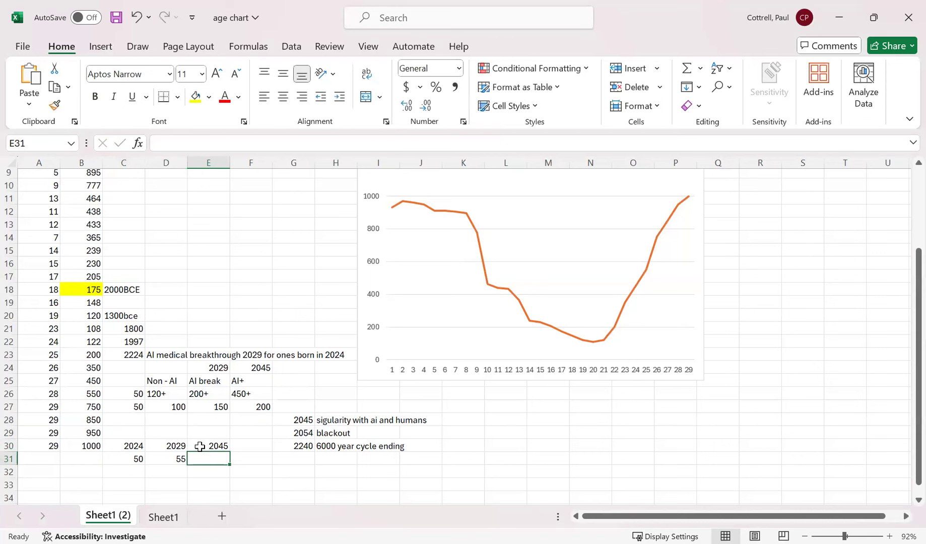
Calculate the years between 2029 and 2045 in cell E33 with the formula =45-29.
{"action": "left_click", "coordinate": [206, 484]}
{"action": "type", "text": "="}
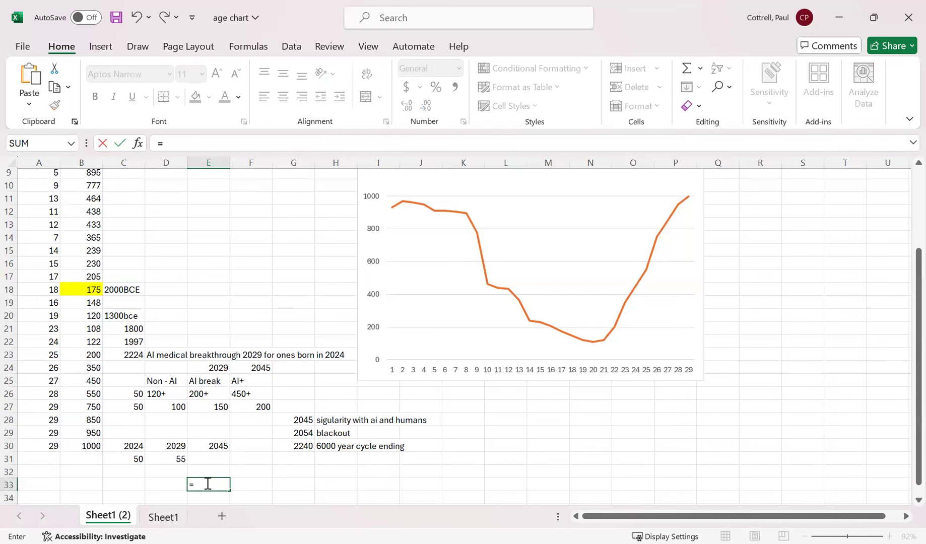
{"action": "type", "text": "45-29"}
{"action": "key", "text": "Return"}
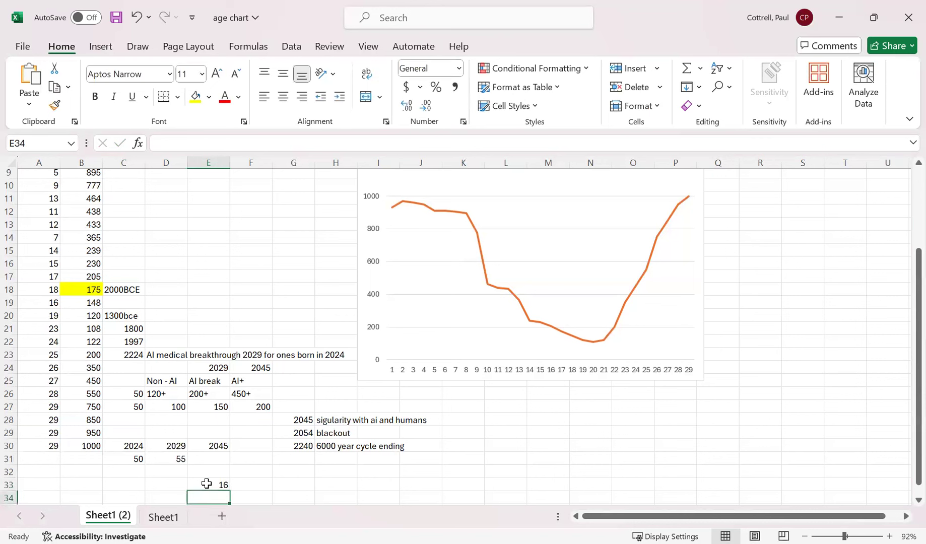
Calculate the age for 2045 in cell E31 with the formula =D31+16.
{"action": "left_click", "coordinate": [214, 458]}
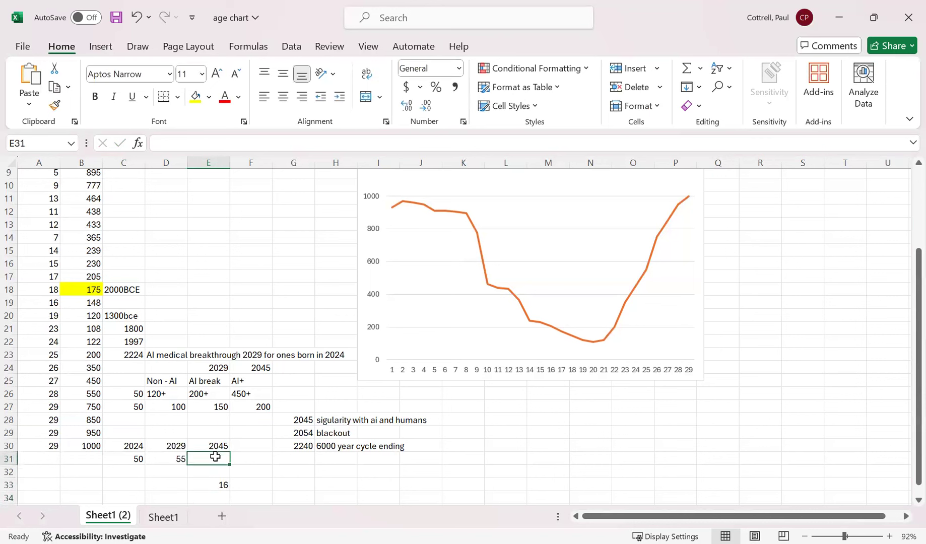
{"action": "type", "text": "="}
{"action": "left_click", "coordinate": [171, 457]}
{"action": "type", "text": "55"}
{"action": "key", "text": "BackSpace"}
{"action": "key", "text": "BackSpace"}
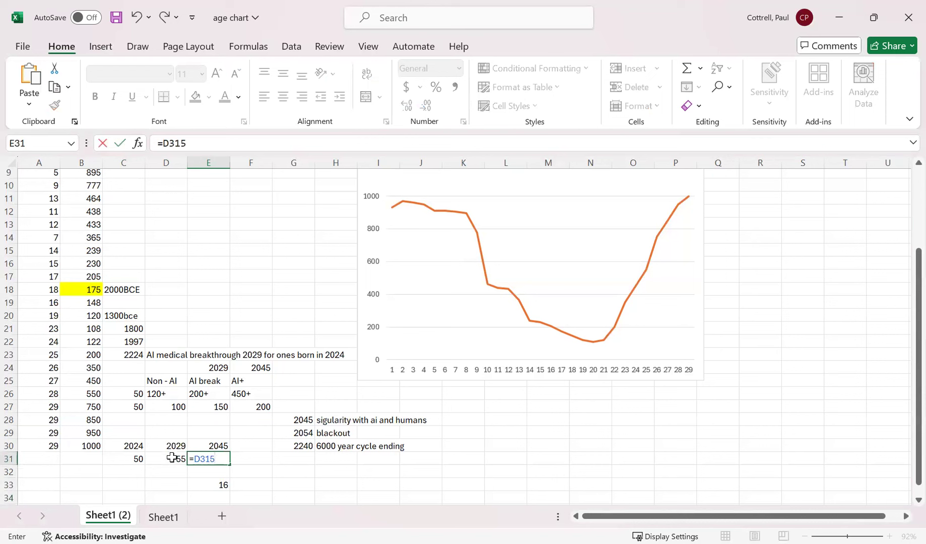
{"action": "type", "text": "+16"}
{"action": "key", "text": "Return"}
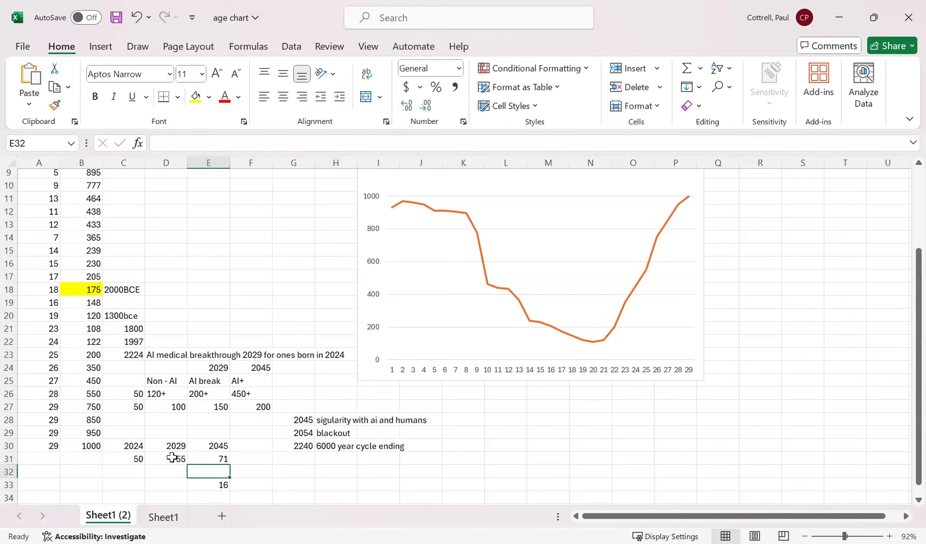
Clear the helper calculation from cell E33 below the timeline.
{"action": "left_click", "coordinate": [209, 481]}
{"action": "key", "text": "BackSpace"}
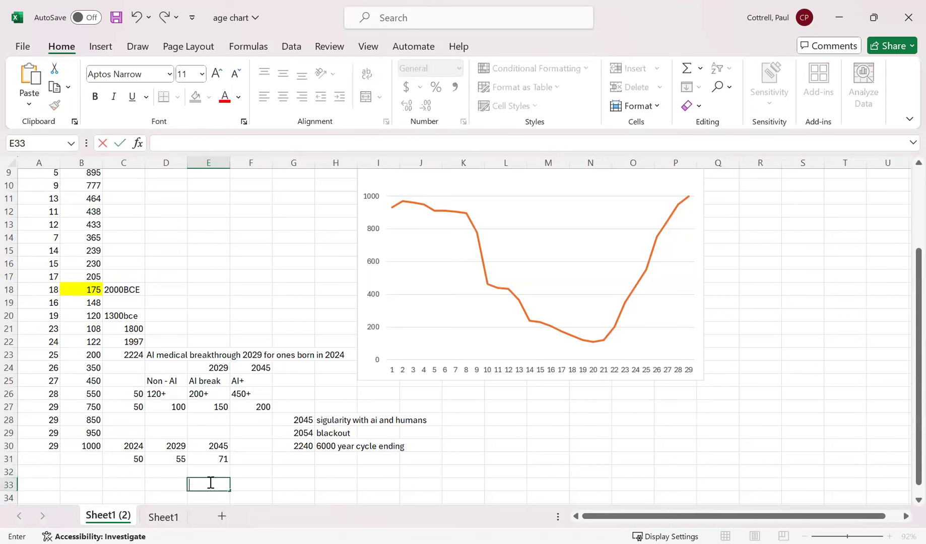
{"action": "left_click", "coordinate": [212, 460]}
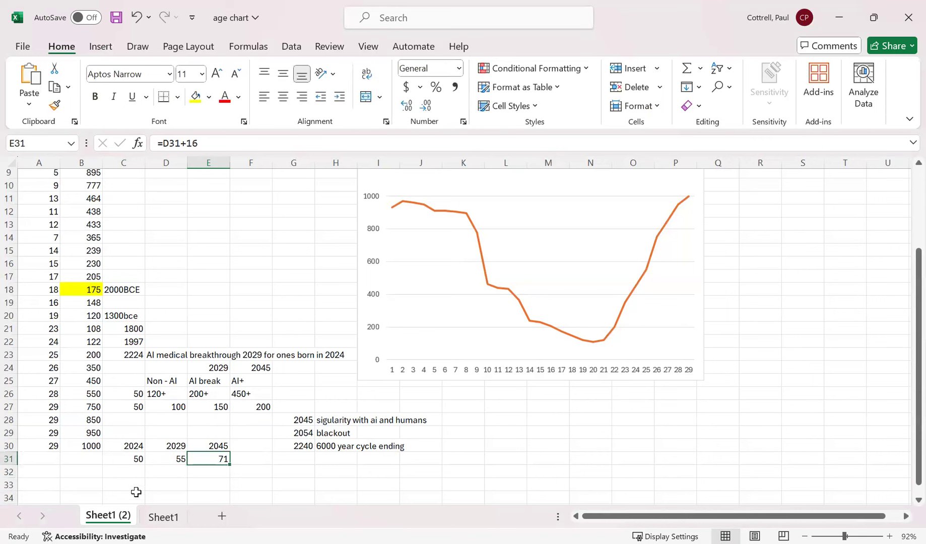
Compare the timeline ages with the Non-AI, AI break and AI+ projections for both age-50 rows in the table.
{"action": "left_click", "coordinate": [139, 394]}
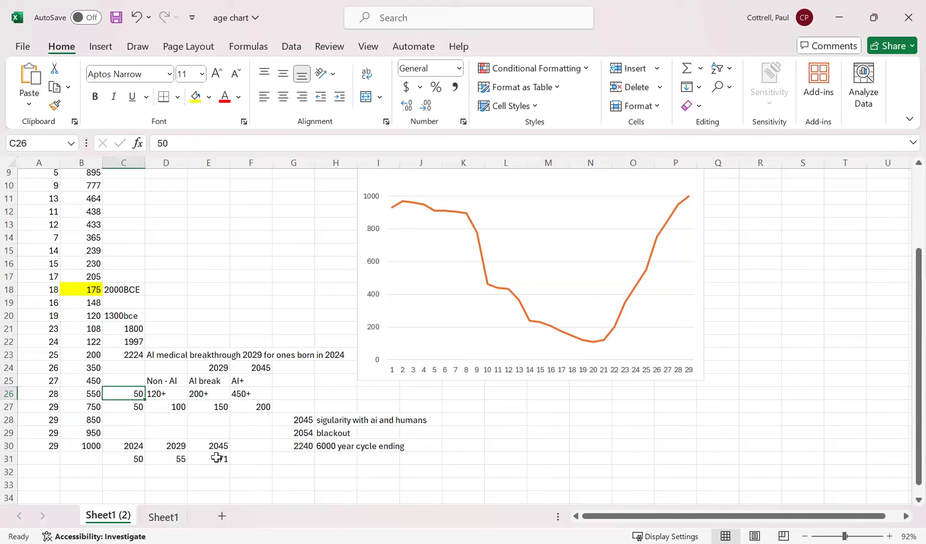
{"action": "left_click", "coordinate": [240, 396]}
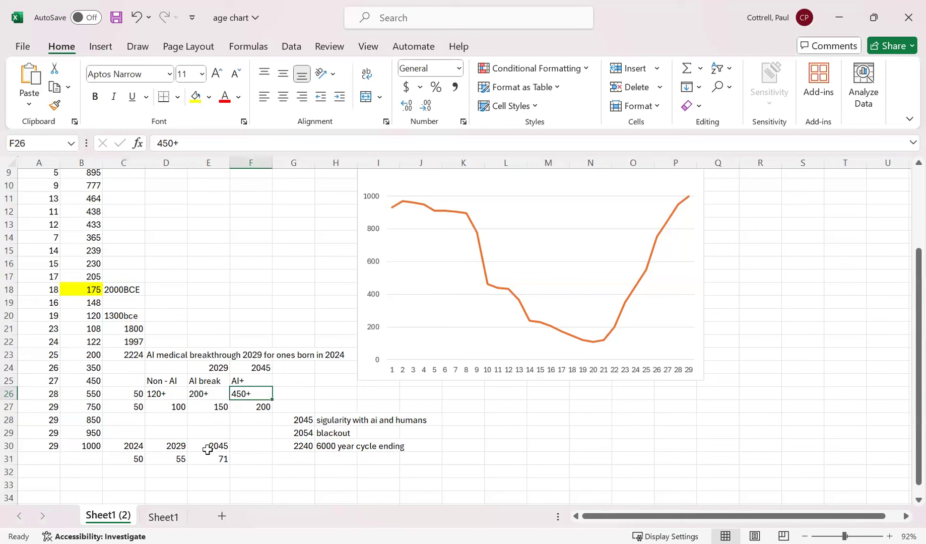
{"action": "left_click", "coordinate": [133, 407]}
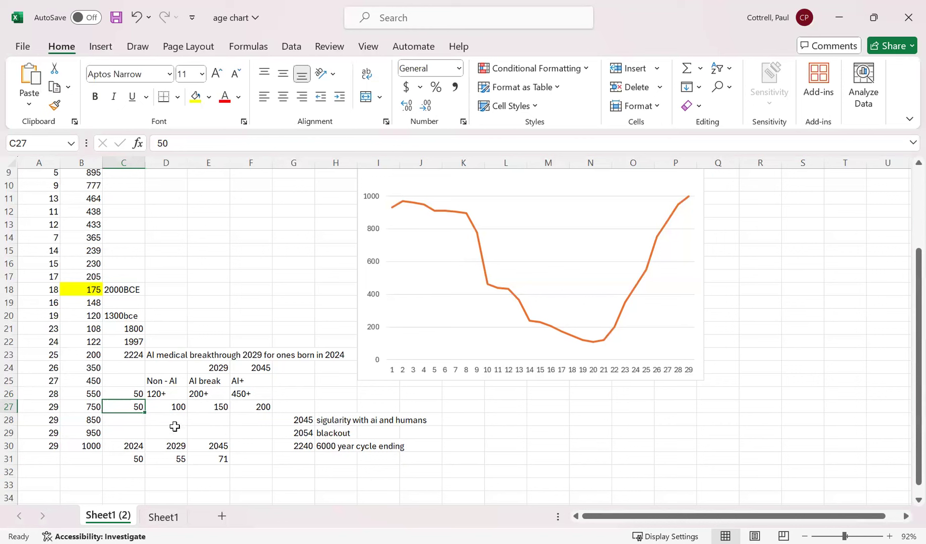
{"action": "left_click", "coordinate": [247, 409]}
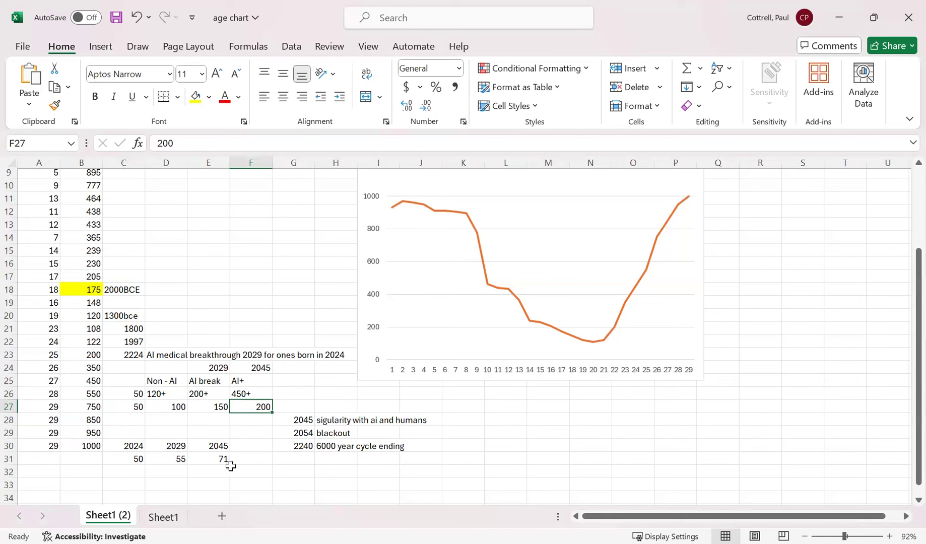
{"action": "left_click", "coordinate": [134, 393]}
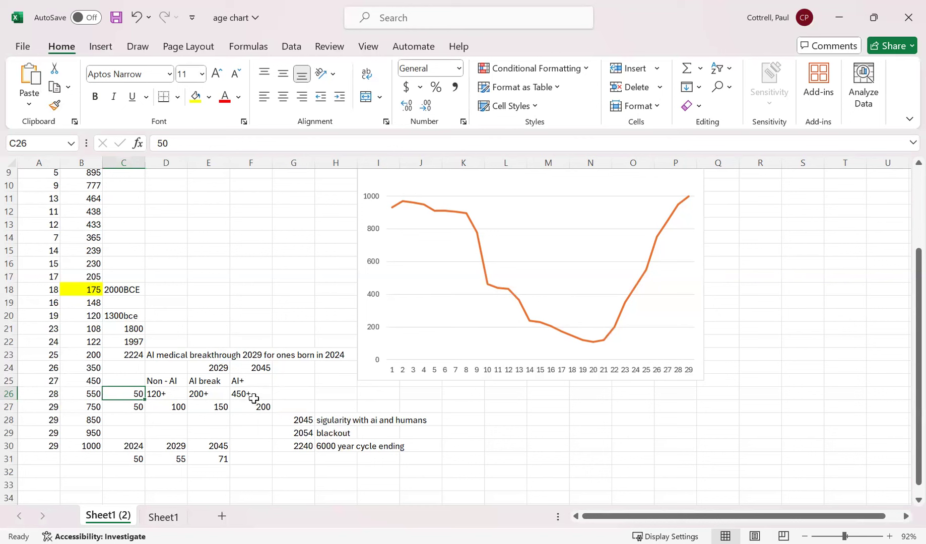
{"action": "left_click", "coordinate": [129, 404]}
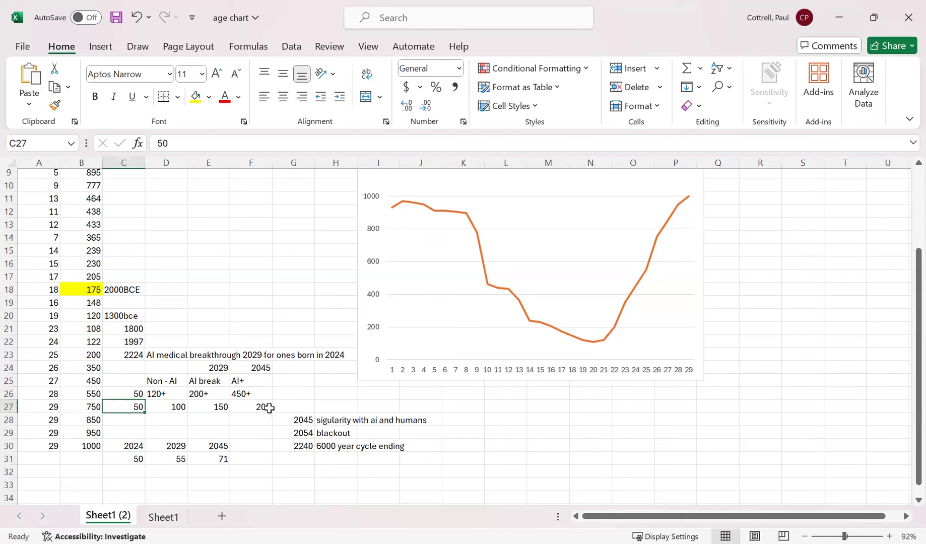
{"action": "left_click", "coordinate": [135, 393]}
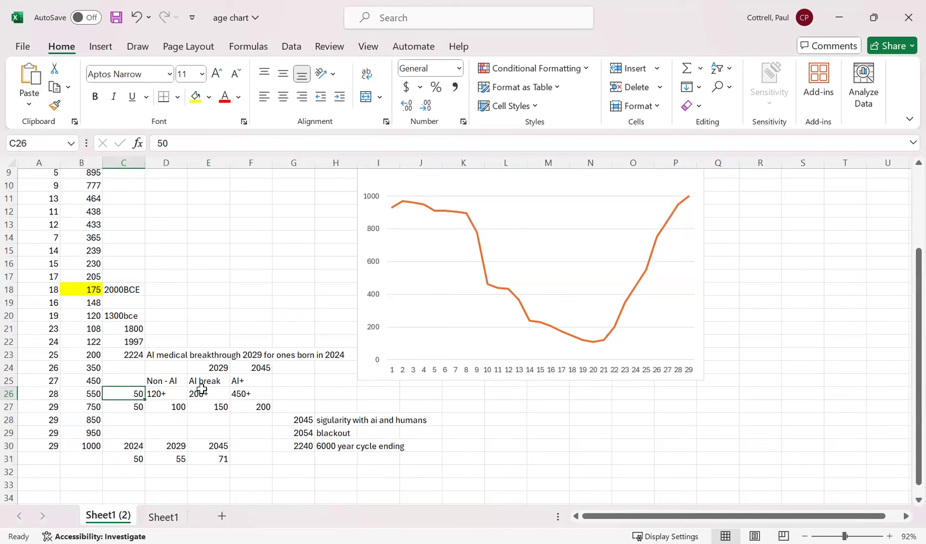
{"action": "left_click", "coordinate": [130, 407]}
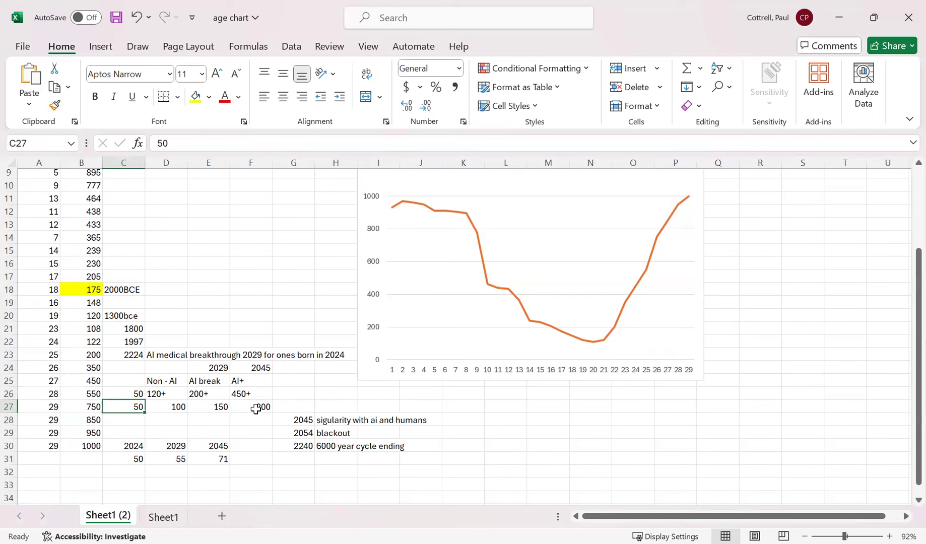
Add a comparison column in G with the year 2100 in G24 and the heading AI++ in G25.
{"action": "left_click", "coordinate": [291, 369]}
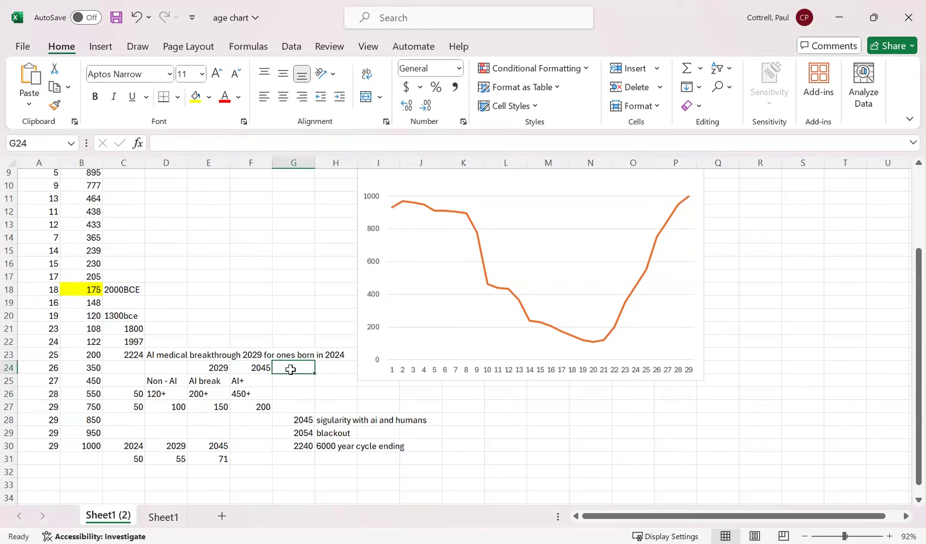
{"action": "type", "text": "2100"}
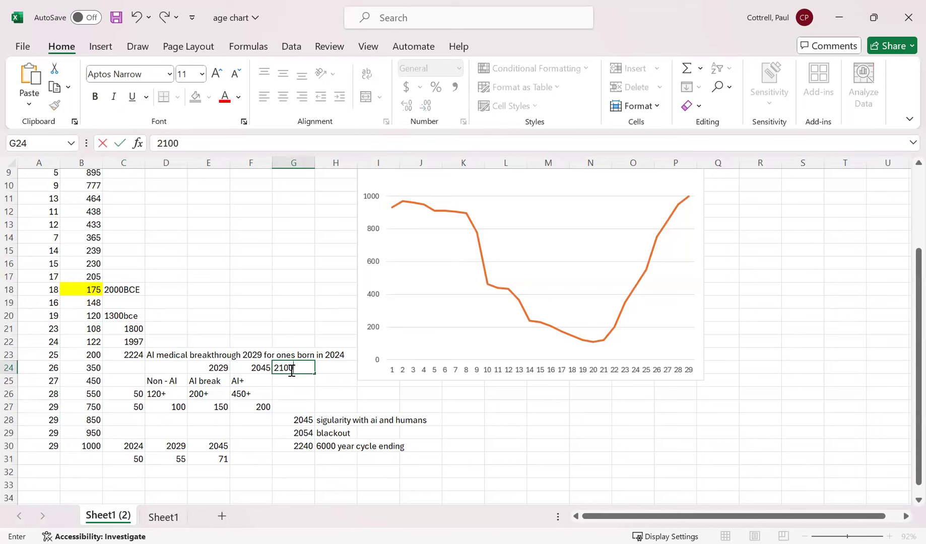
{"action": "key", "text": "Return"}
{"action": "type", "text": "AI"}
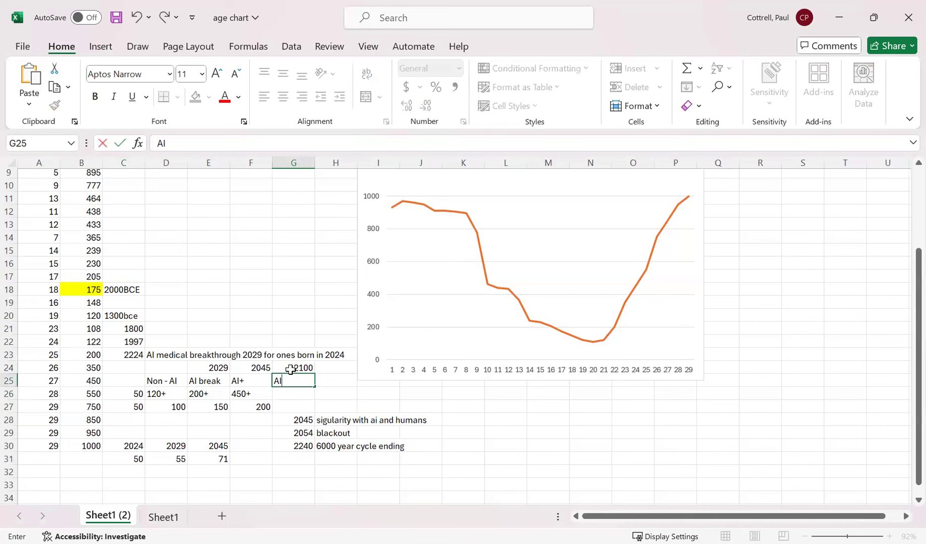
{"action": "type", "text": "++"}
{"action": "key", "text": "Return"}
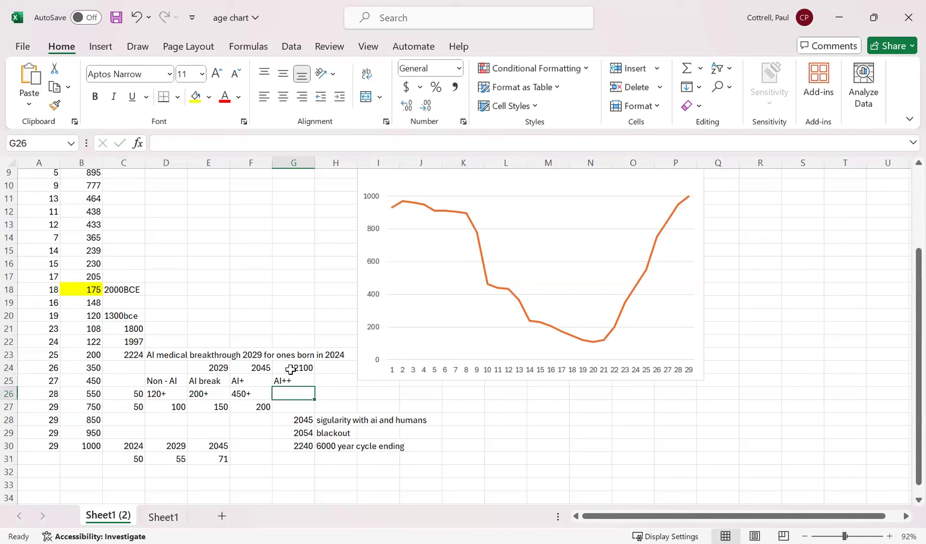
Enter 950+ as the AI++ projected age in cell G26.
{"action": "type", "text": "100"}
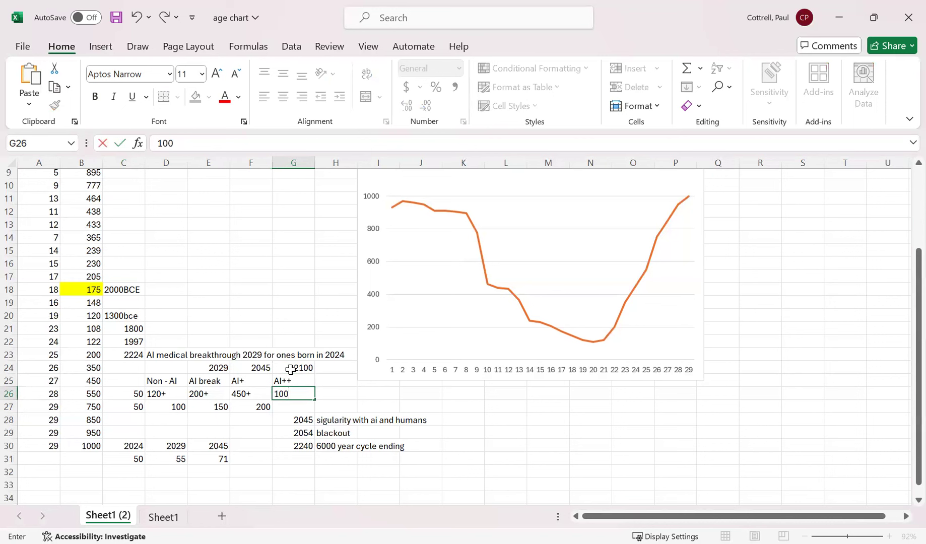
{"action": "type", "text": "0"}
{"action": "key", "text": "BackSpace"}
{"action": "key", "text": "BackSpace"}
{"action": "key", "text": "BackSpace"}
{"action": "key", "text": "BackSpace"}
{"action": "type", "text": "950+"}
{"action": "key", "text": "Return"}
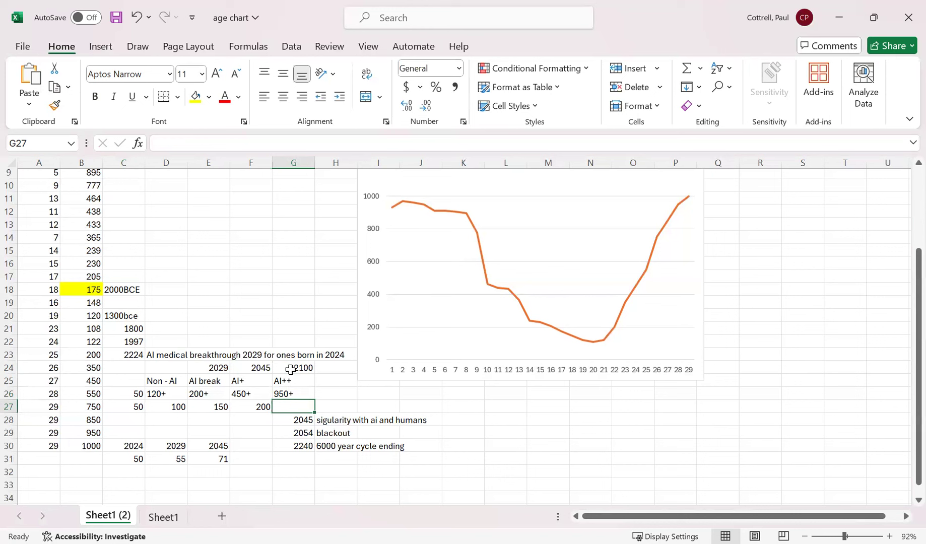
Add the year 2100 to the timeline in cell F30.
{"action": "left_click", "coordinate": [247, 446]}
{"action": "type", "text": "2100"}
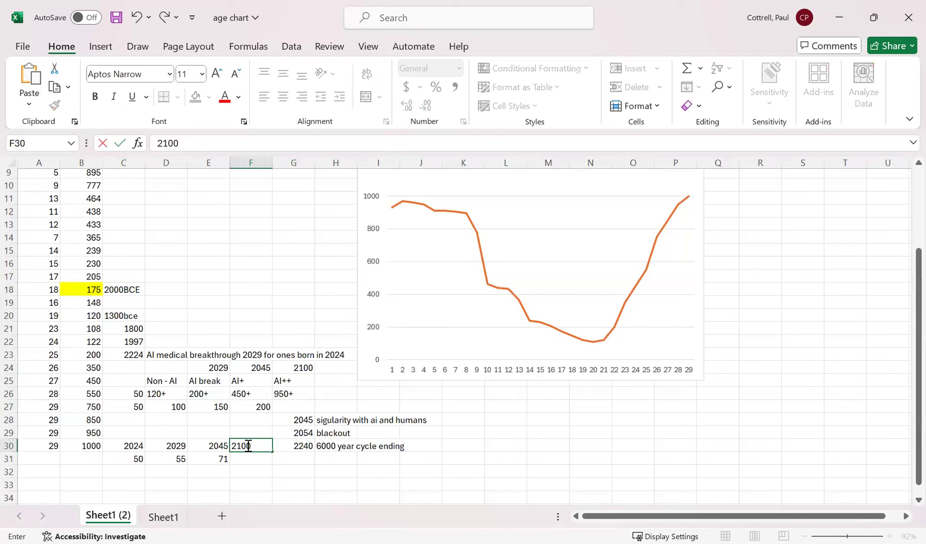
{"action": "key", "text": "Return"}
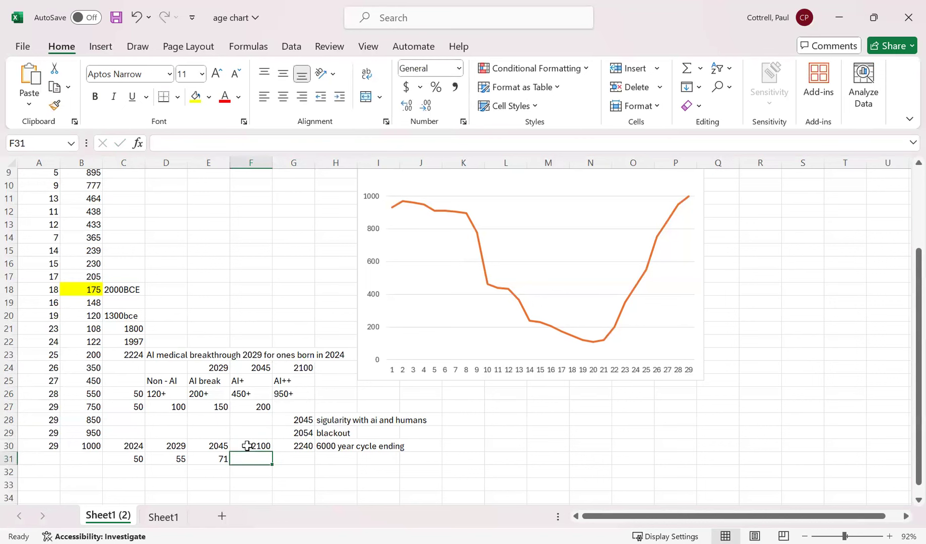
Calculate the years between 2024 and 2100 in cell F32 with the formula =F30-C30.
{"action": "left_click", "coordinate": [248, 473]}
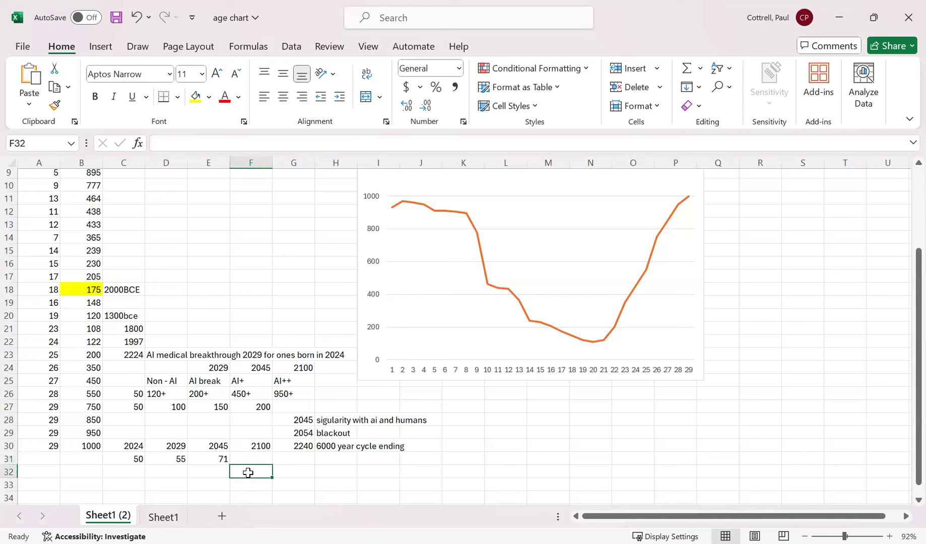
{"action": "type", "text": "="}
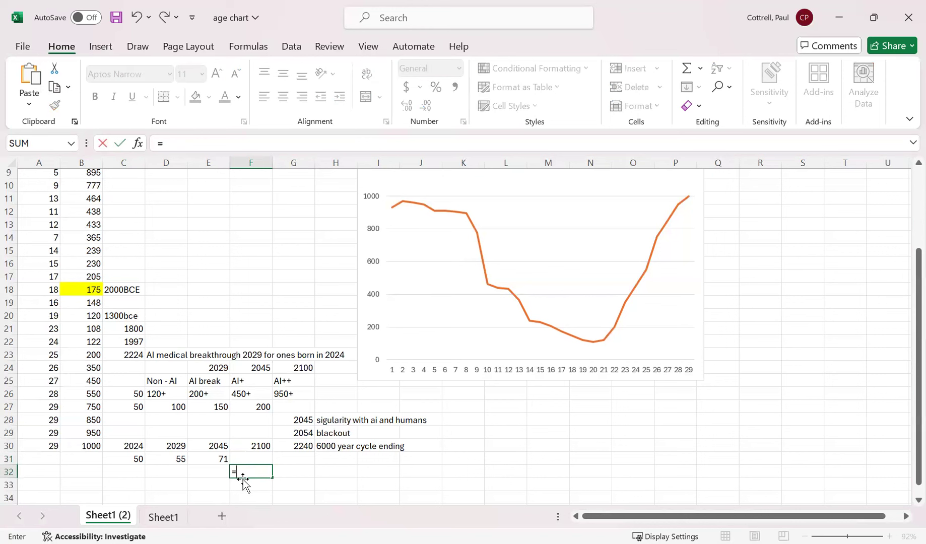
{"action": "left_click", "coordinate": [246, 446]}
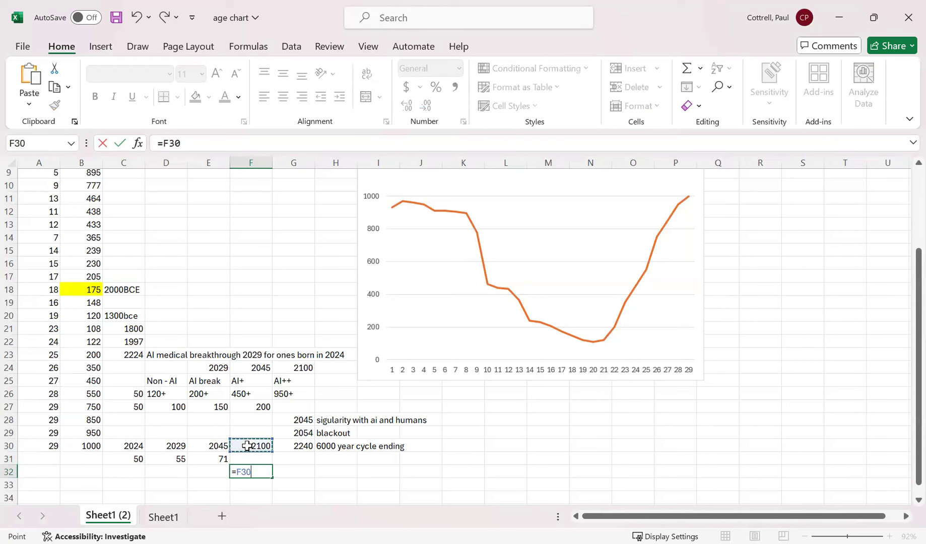
{"action": "type", "text": "-"}
{"action": "left_click", "coordinate": [133, 445]}
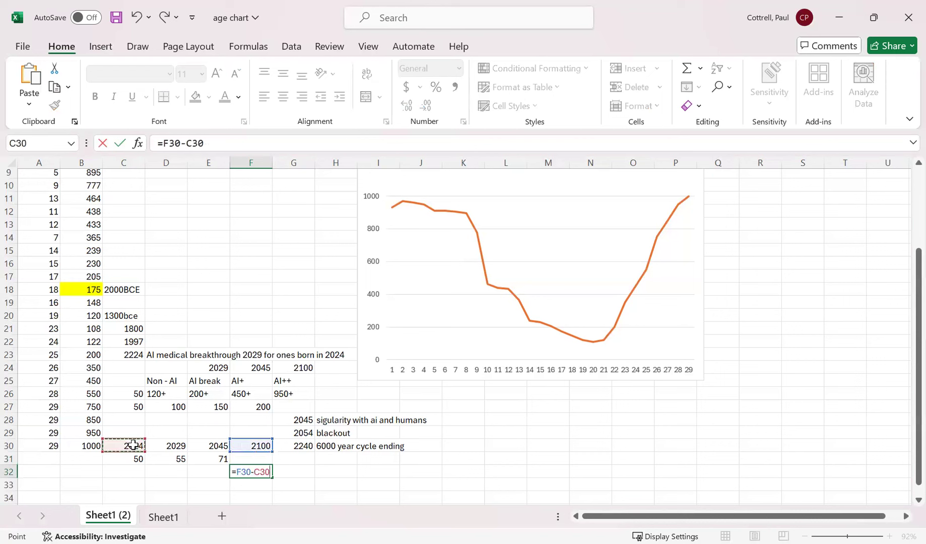
{"action": "key", "text": "Return"}
Calculate the age for 2100 in cell F31 with the formula =C31+76.
{"action": "left_click", "coordinate": [259, 458]}
{"action": "type", "text": "="}
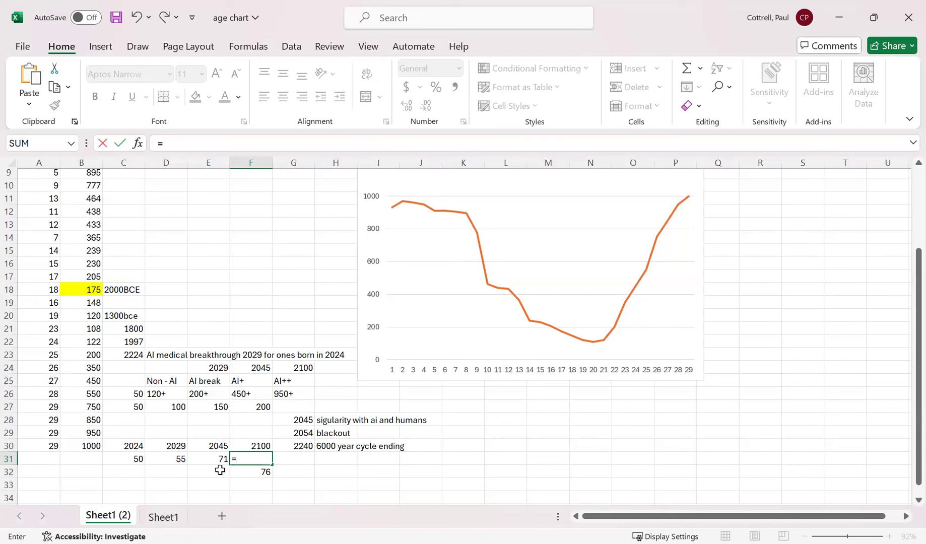
{"action": "left_click", "coordinate": [132, 458]}
{"action": "type", "text": "+76"}
{"action": "key", "text": "Return"}
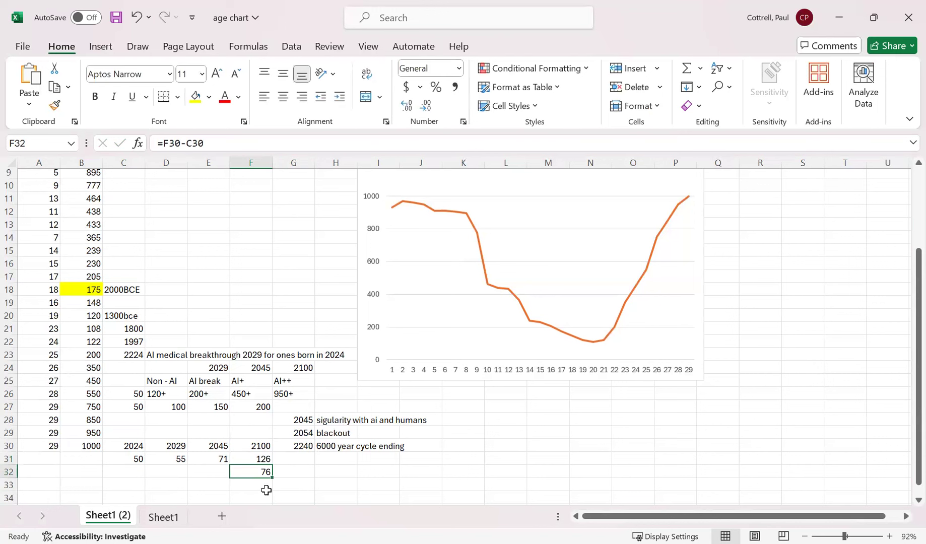
Clear the year-difference calculation from cell F32 beneath the 2100 age.
{"action": "left_click", "coordinate": [276, 474]}
{"action": "left_click", "coordinate": [251, 471]}
{"action": "double_click", "coordinate": [254, 470]}
{"action": "key", "text": "Return"}
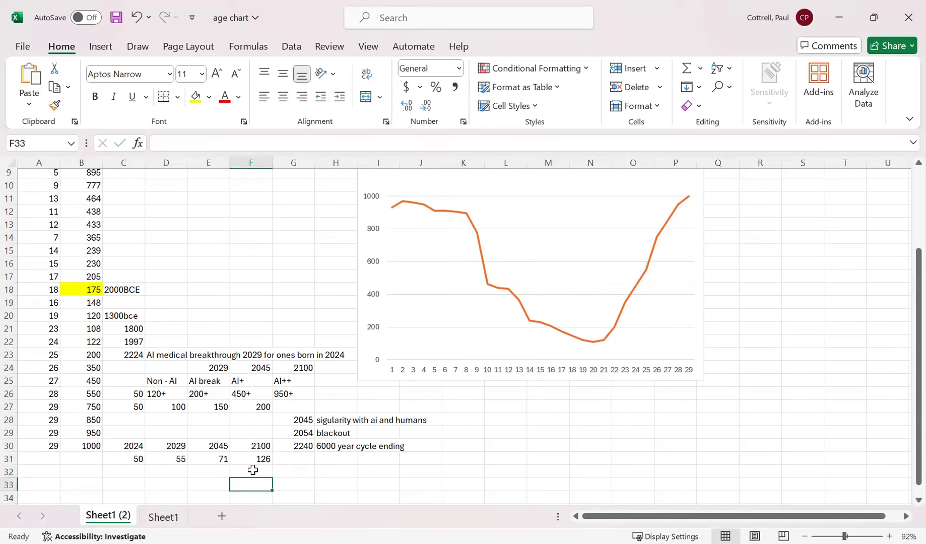
{"action": "left_click", "coordinate": [262, 460]}
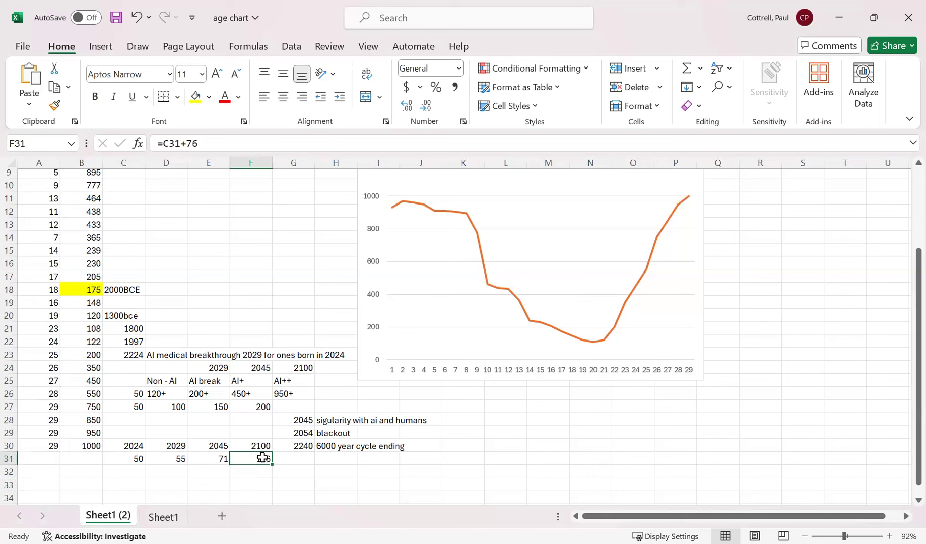
Enter the note "Key to stay on a anti-aging protocol" in cell H26 beside the AI++ projection.
{"action": "left_click", "coordinate": [295, 394]}
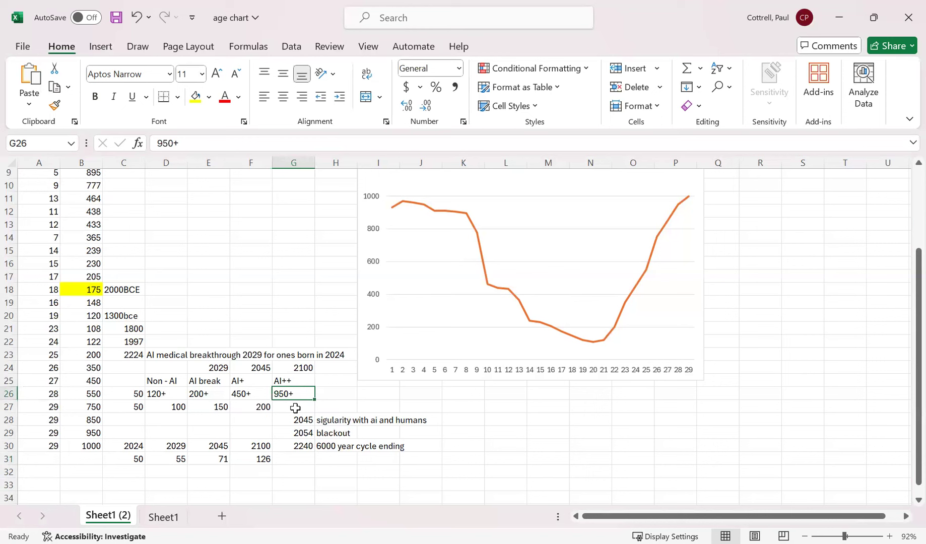
{"action": "left_click", "coordinate": [343, 396]}
{"action": "type", "text": "Key "}
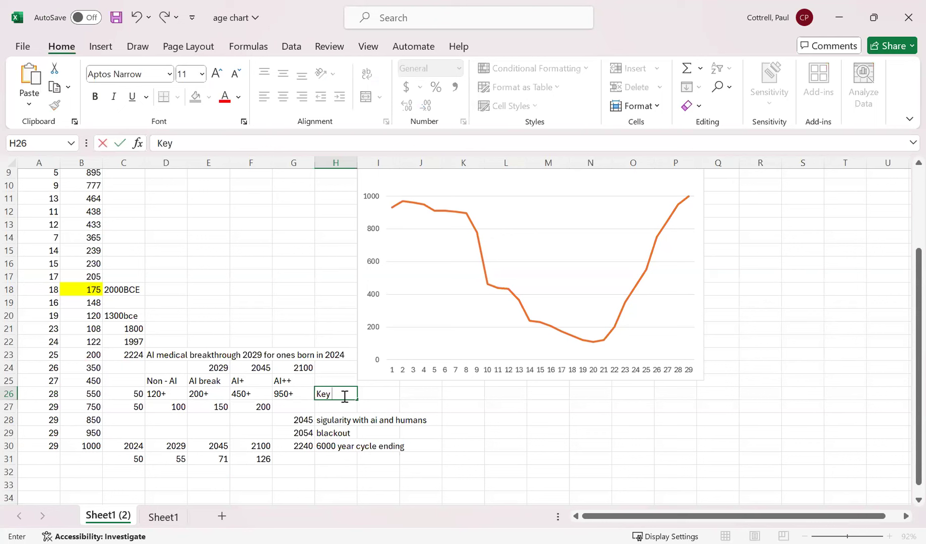
{"action": "type", "text": "to stay on a long"}
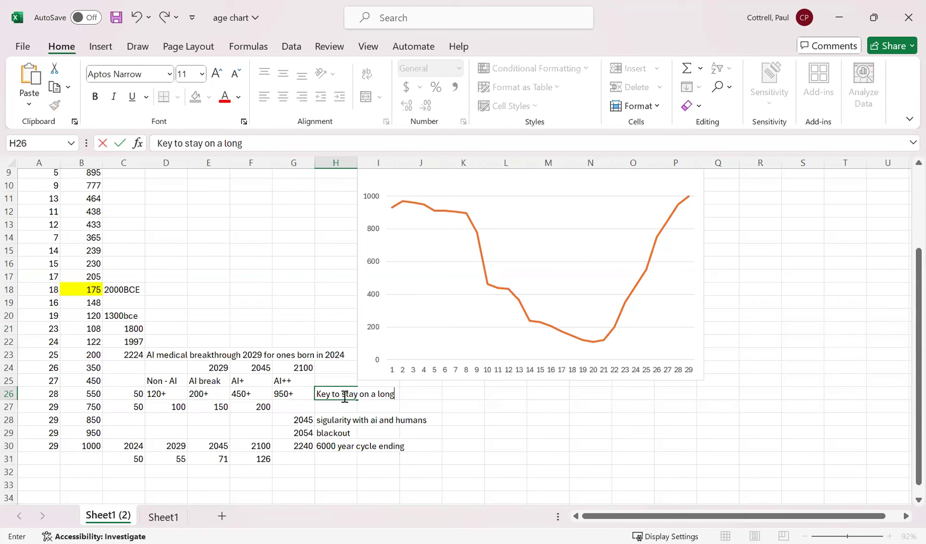
{"action": "key", "text": "BackSpace"}
{"action": "key", "text": "BackSpace"}
{"action": "key", "text": "BackSpace"}
{"action": "key", "text": "BackSpace"}
{"action": "type", "text": "anti-aging"}
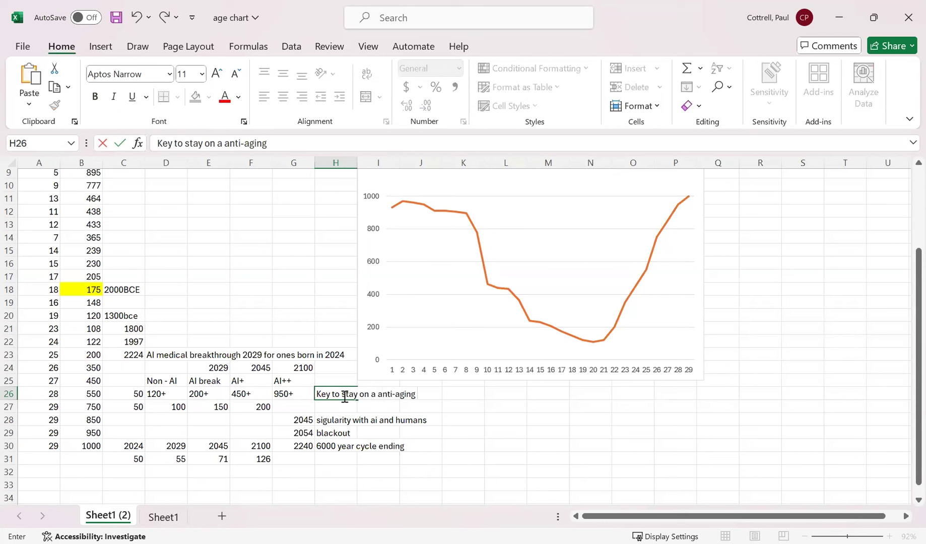
{"action": "type", "text": " protocol"}
{"action": "key", "text": "Return"}
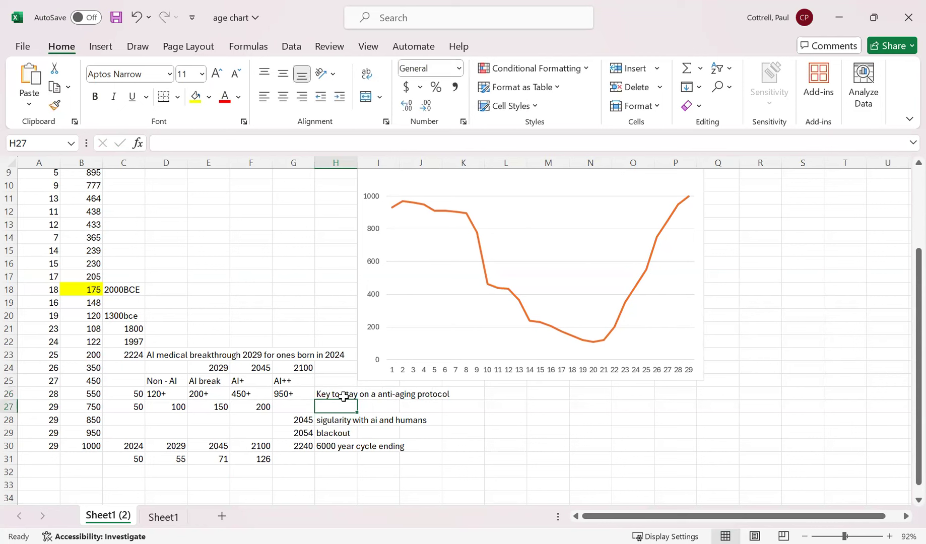
Enter "Don't Die" in cell L26 beside the anti-aging protocol note and select that cell.
{"action": "left_click", "coordinate": [322, 392]}
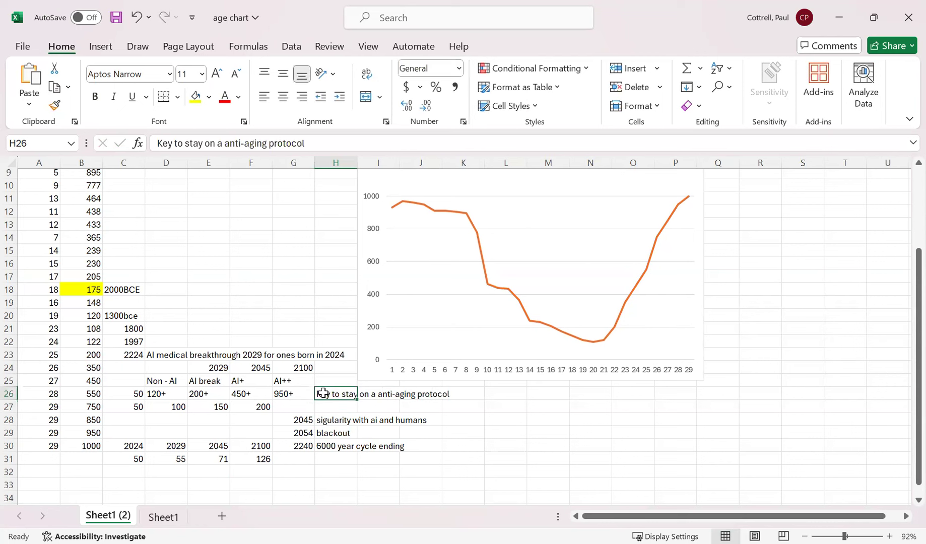
{"action": "left_click", "coordinate": [500, 395]}
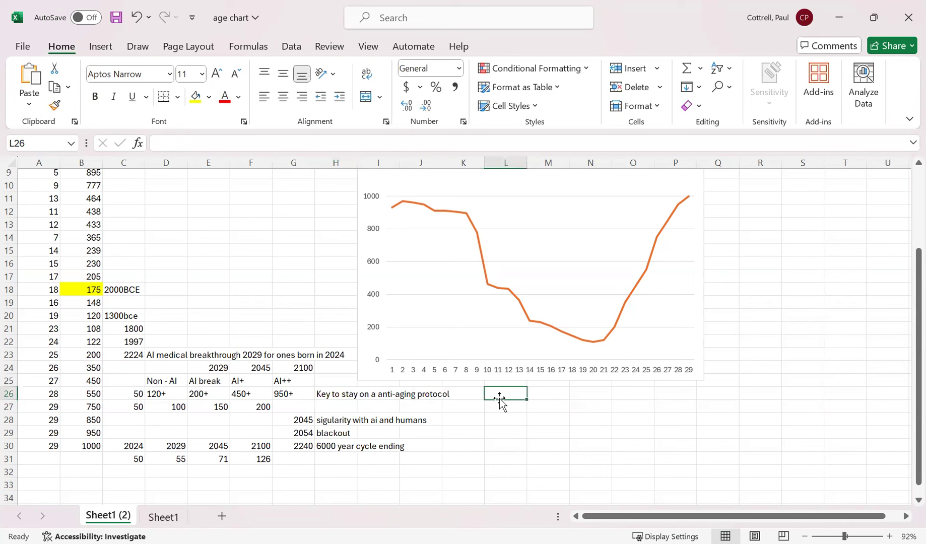
{"action": "type", "text": "Diet"}
{"action": "key", "text": "BackSpace"}
{"action": "key", "text": "BackSpace"}
{"action": "key", "text": "BackSpace"}
{"action": "type", "text": "ie"}
{"action": "key", "text": "BackSpace"}
{"action": "key", "text": "BackSpace"}
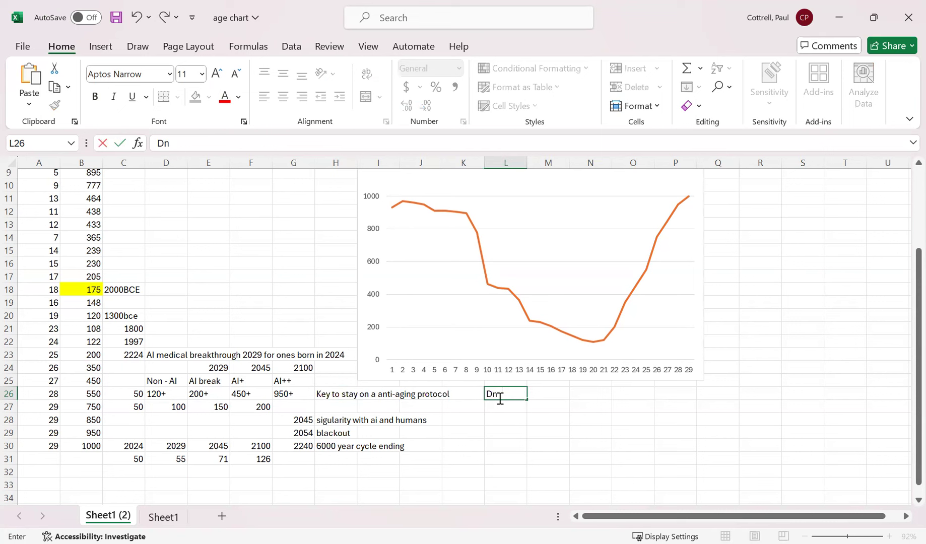
{"action": "type", "text": "on't Die"}
{"action": "key", "text": "Return"}
{"action": "left_click", "coordinate": [499, 393]}
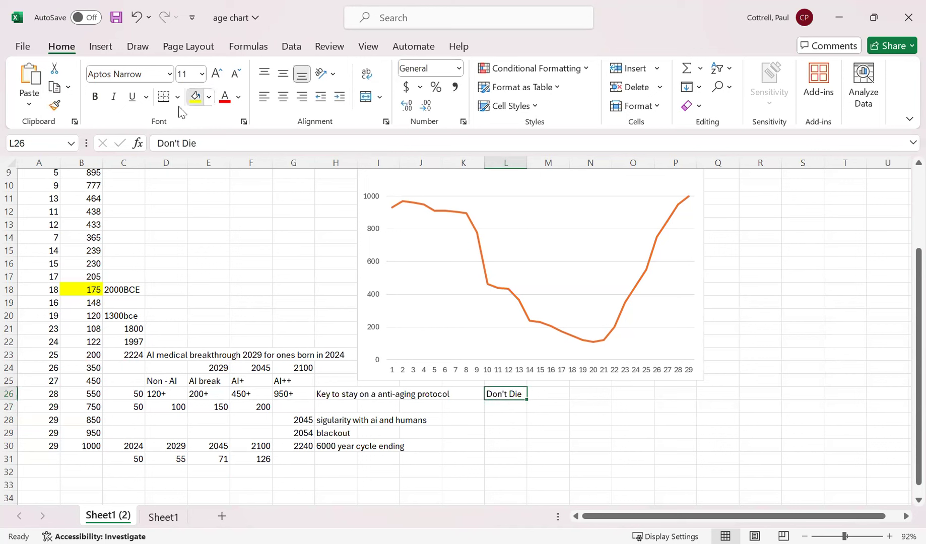
Highlight the "Don't Die" cell L26 with a yellow fill.
{"action": "left_click", "coordinate": [195, 96]}
{"action": "left_click", "coordinate": [483, 442]}
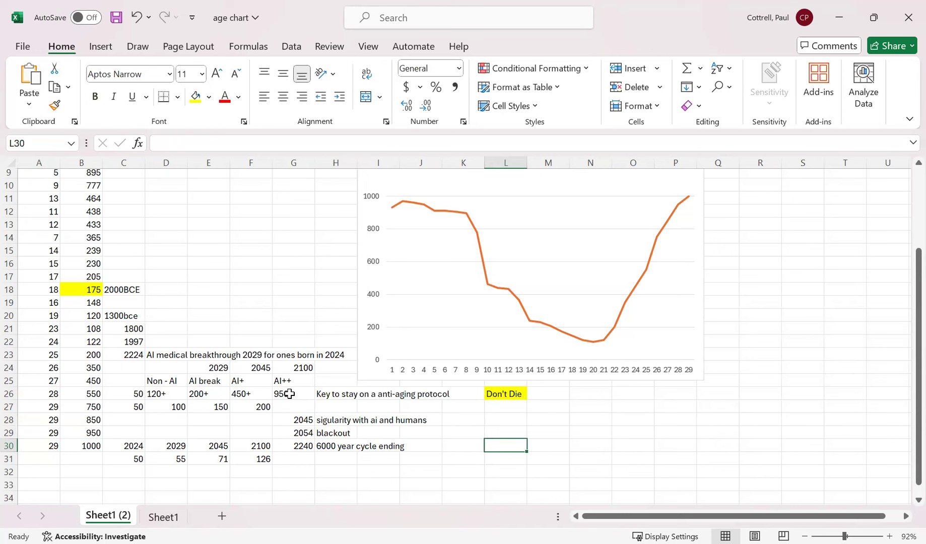
Examine the Non - AI, AI break, AI+ and AI++ age projections and the 2045 singularity note.
{"action": "left_click", "coordinate": [136, 407]}
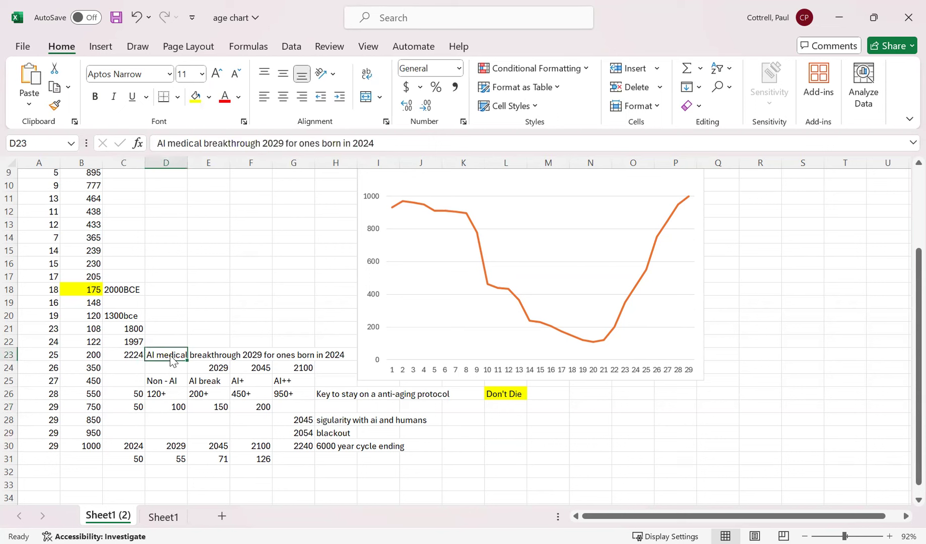
{"action": "left_click", "coordinate": [168, 383]}
{"action": "left_click", "coordinate": [136, 398]}
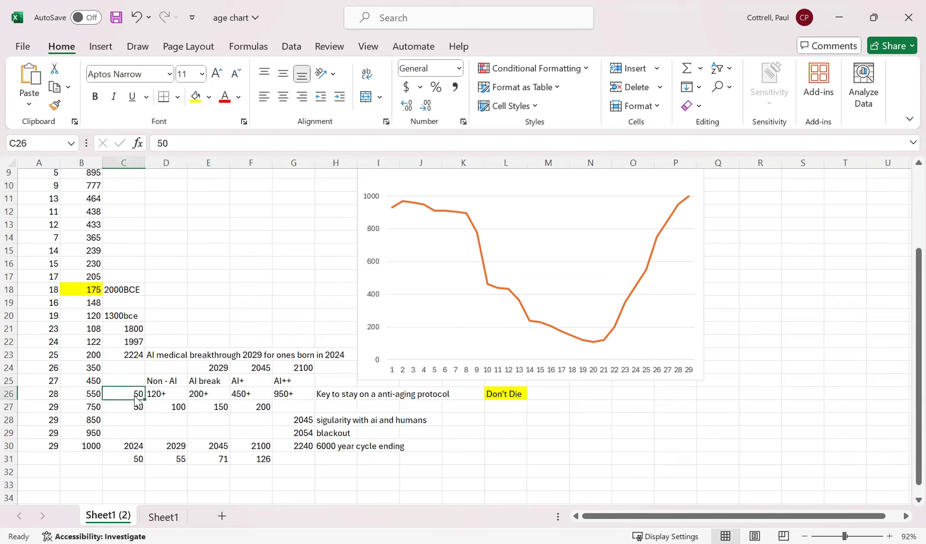
{"action": "left_click", "coordinate": [172, 394]}
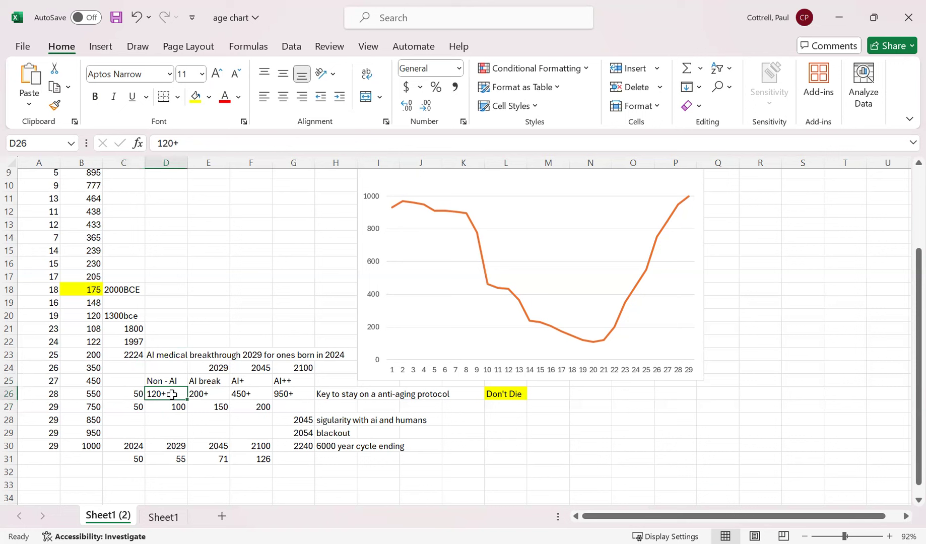
{"action": "left_click", "coordinate": [137, 406]}
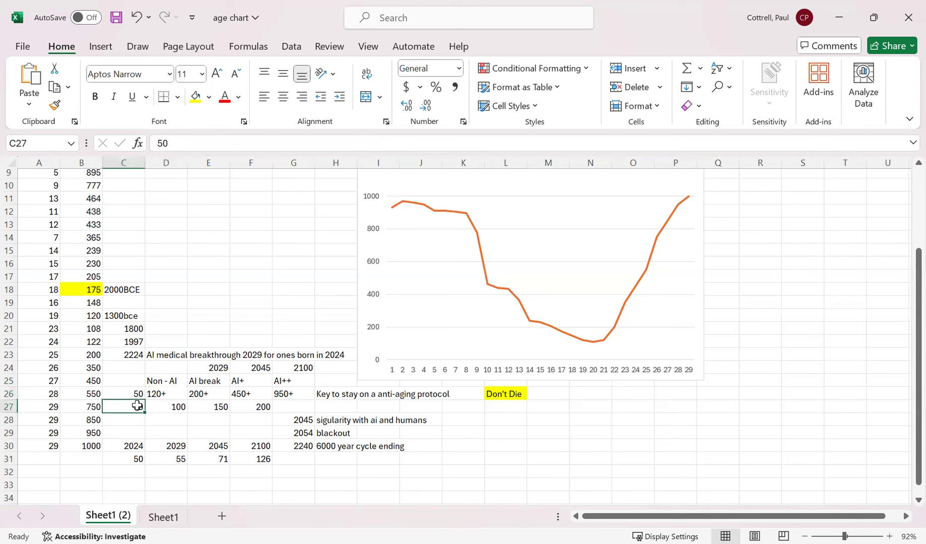
{"action": "left_click", "coordinate": [191, 409]}
{"action": "left_click", "coordinate": [172, 406]}
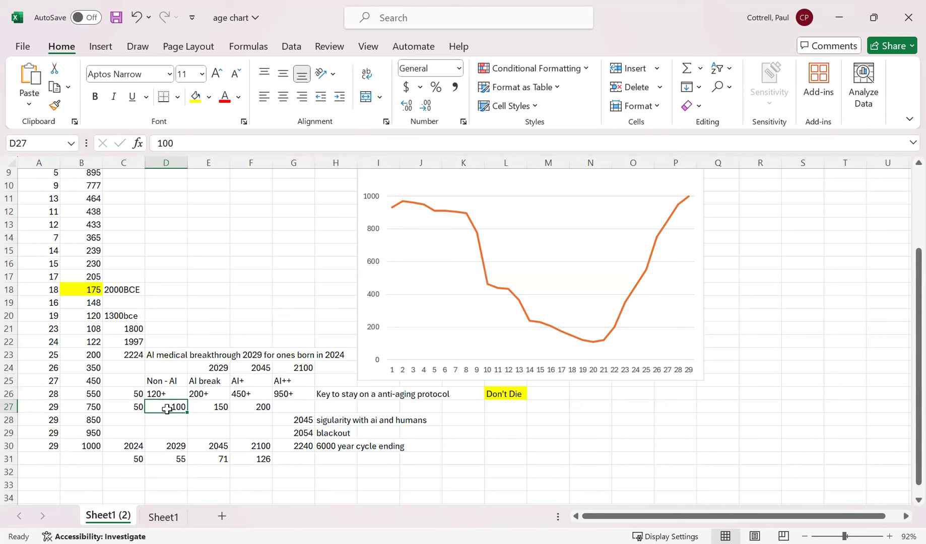
{"action": "left_click", "coordinate": [198, 380]}
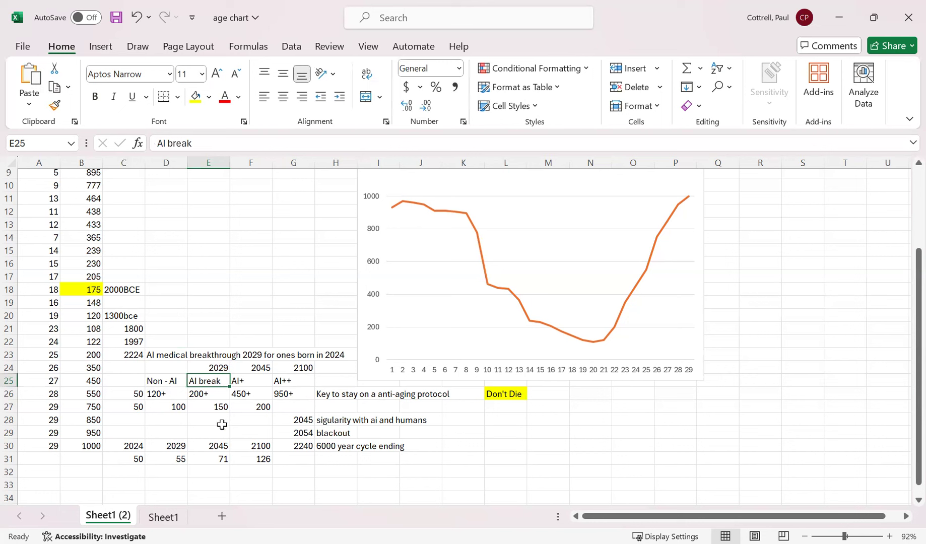
{"action": "left_click", "coordinate": [285, 394]}
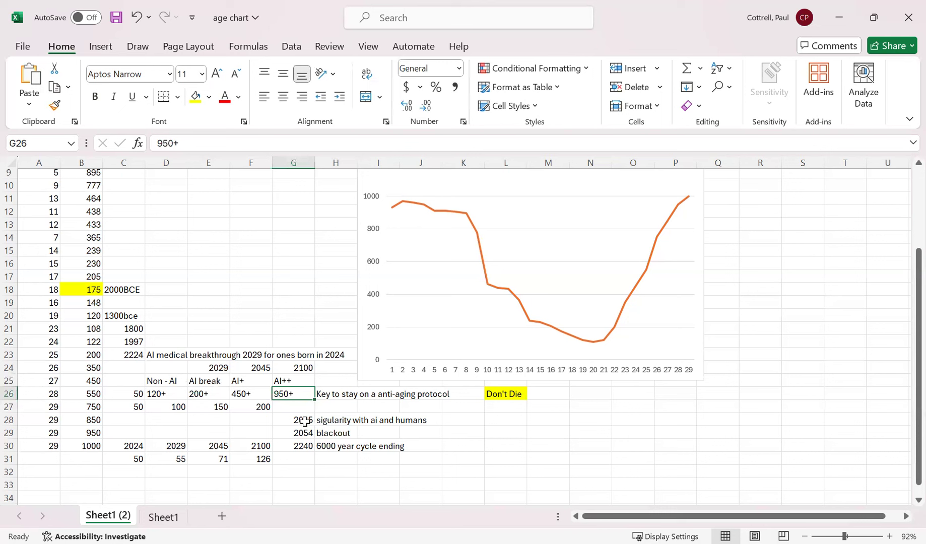
{"action": "left_click_drag", "start_coordinate": [302, 420], "coordinate": [416, 423]}
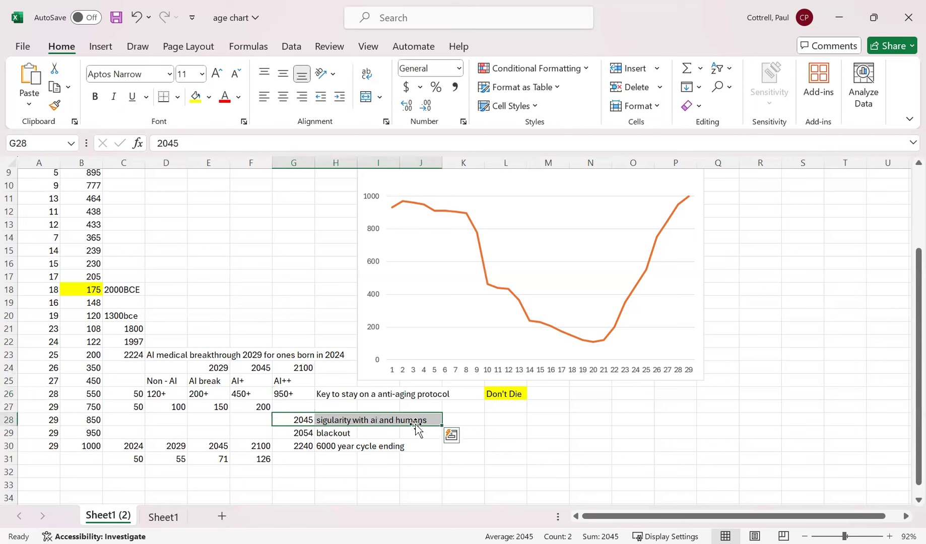
{"action": "left_click", "coordinate": [428, 469]}
{"action": "left_click_drag", "start_coordinate": [297, 420], "coordinate": [416, 427]}
{"action": "left_click", "coordinate": [346, 471]}
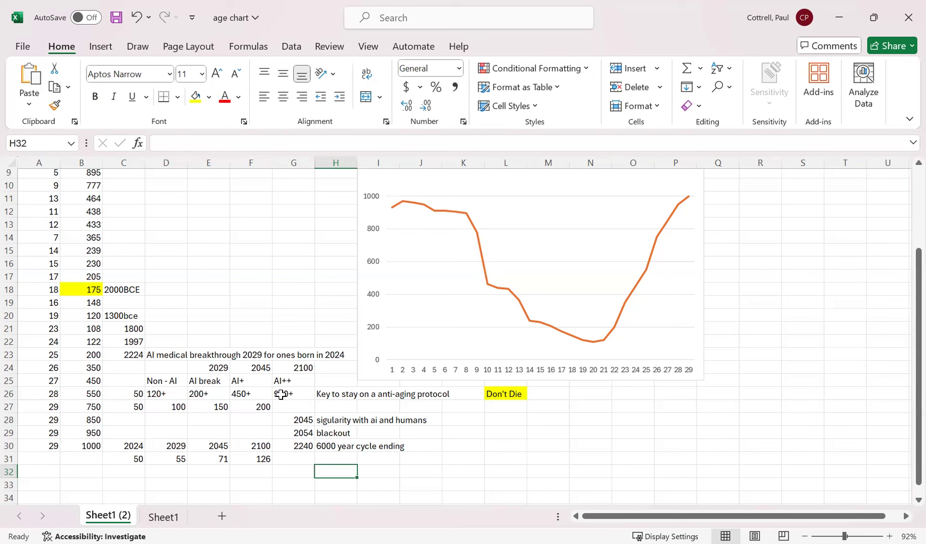
Enter the note "90% will die" in cell J29 beside the 2054 blackout entry.
{"action": "left_click", "coordinate": [296, 432]}
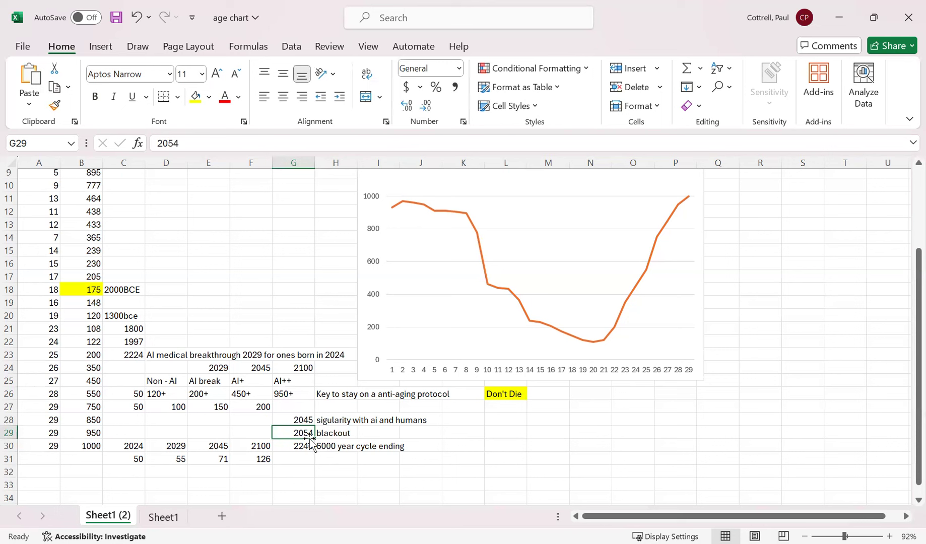
{"action": "left_click", "coordinate": [425, 433]}
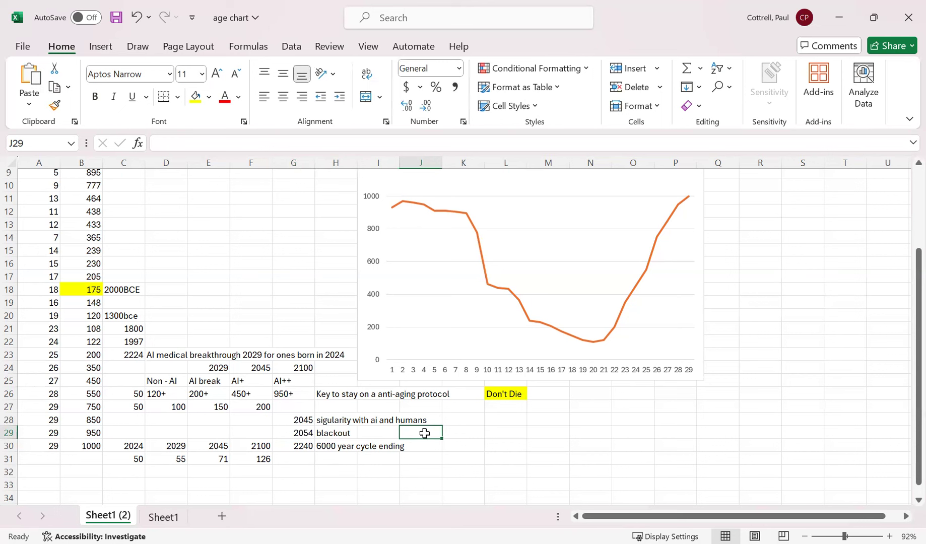
{"action": "type", "text": "90%"}
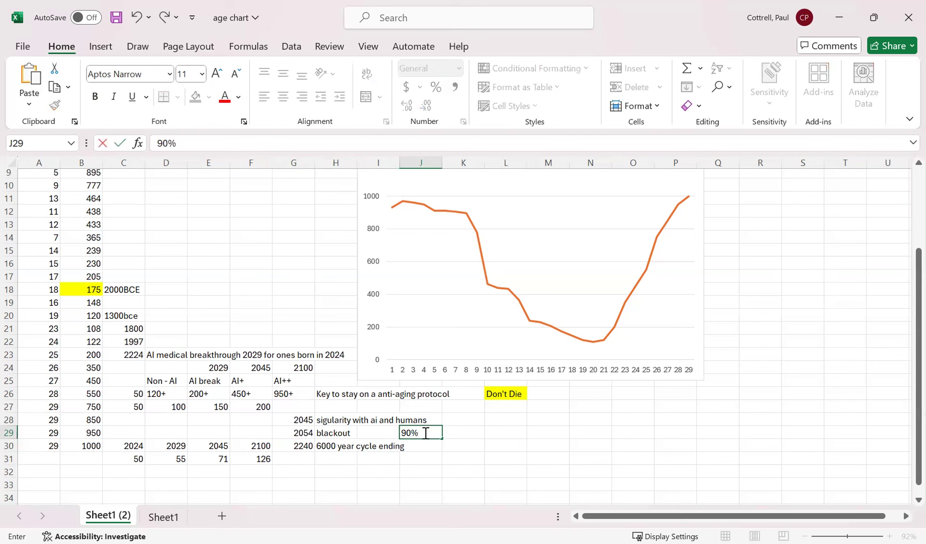
{"action": "type", "text": " will die"}
{"action": "key", "text": "Return"}
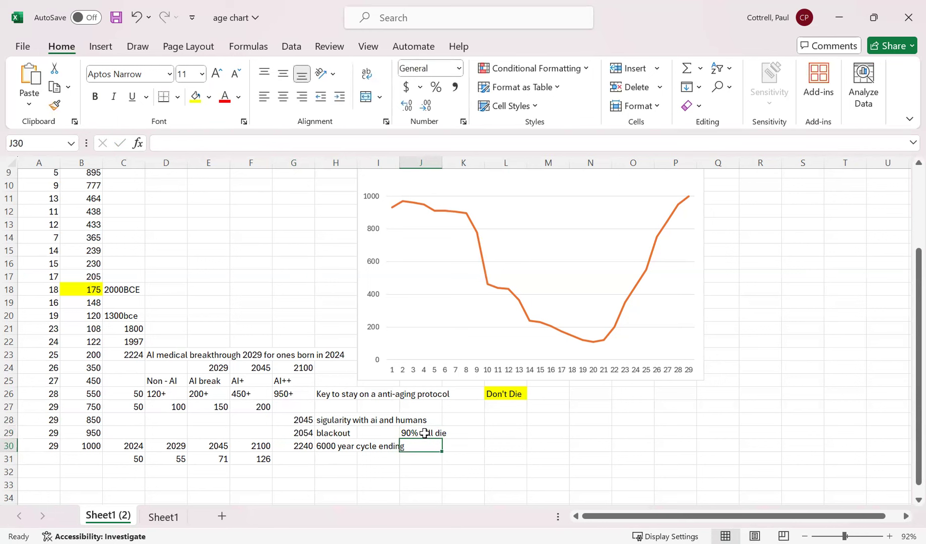
{"action": "left_click", "coordinate": [463, 431]}
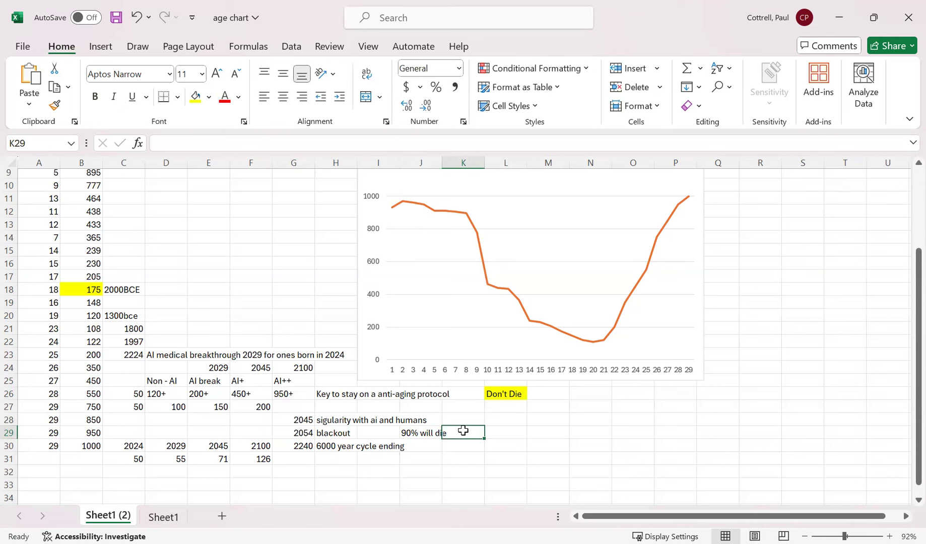
{"action": "left_click_drag", "start_coordinate": [299, 418], "coordinate": [445, 447]}
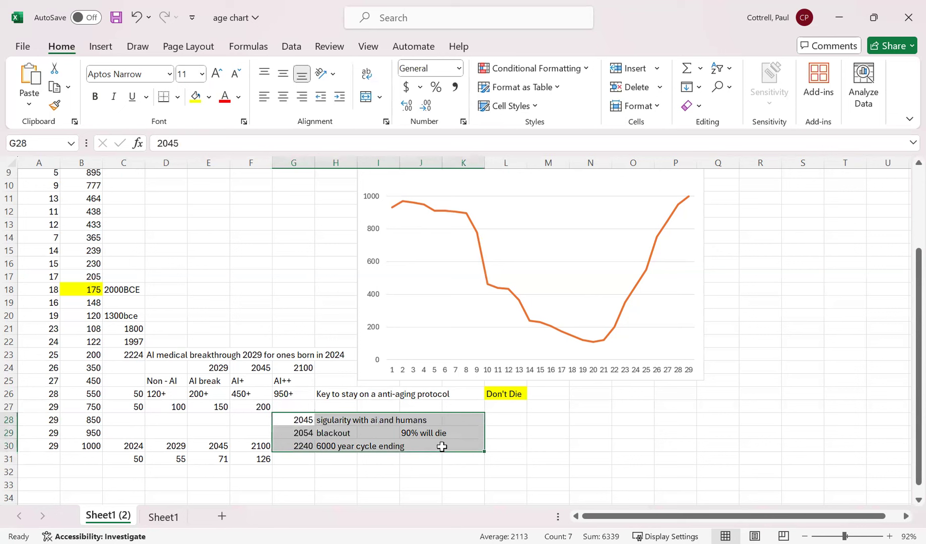
{"action": "left_click", "coordinate": [342, 431]}
{"action": "left_click", "coordinate": [334, 419]}
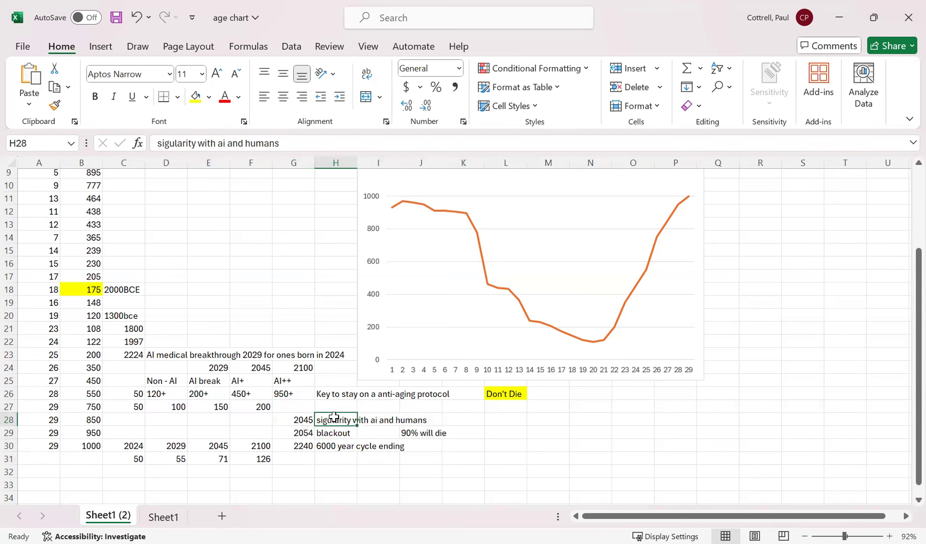
{"action": "left_click", "coordinate": [304, 420]}
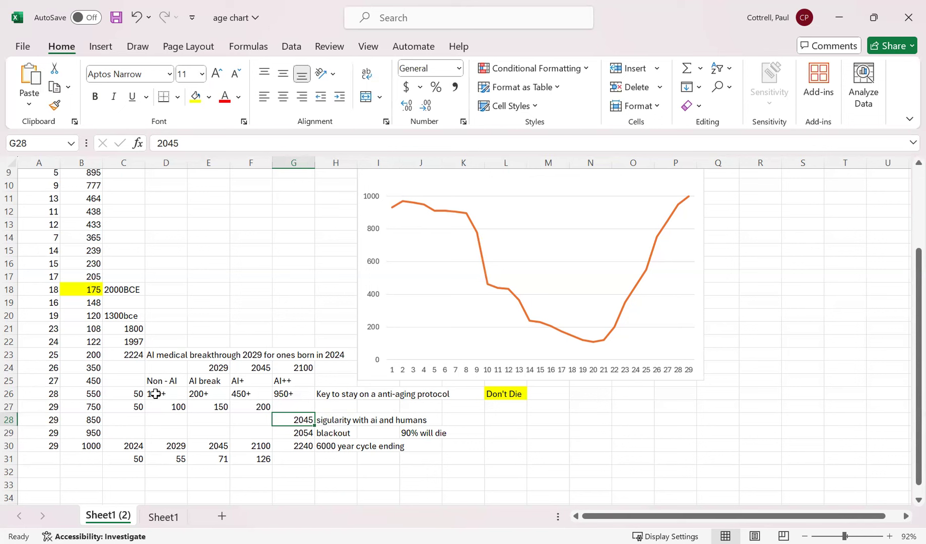
Enter 450 in cell G27 as the second-row age under AI++.
{"action": "left_click_drag", "start_coordinate": [156, 392], "coordinate": [258, 405]}
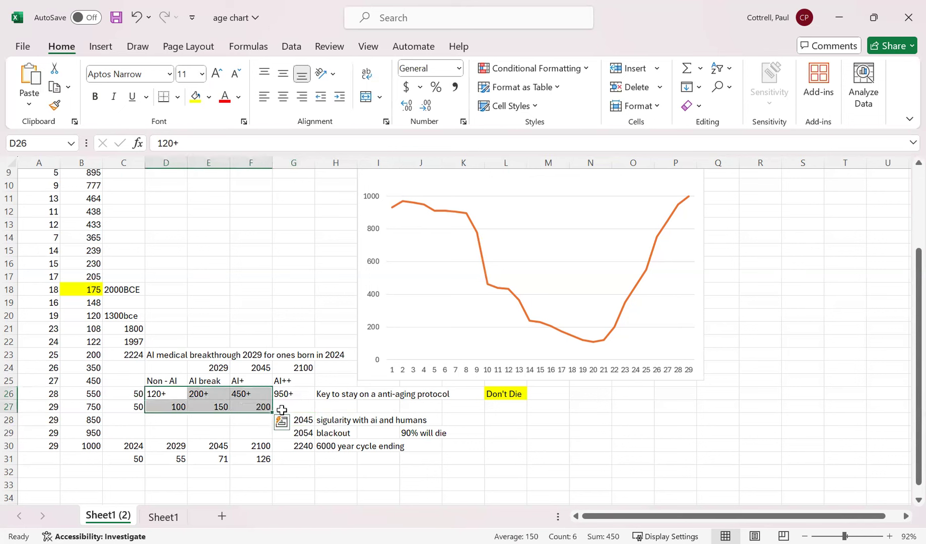
{"action": "left_click", "coordinate": [284, 410]}
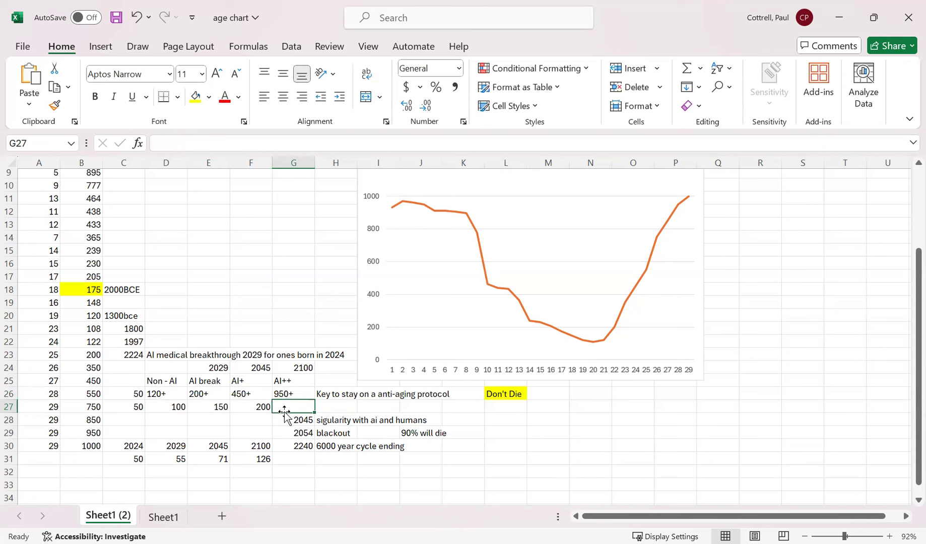
{"action": "type", "text": "4"}
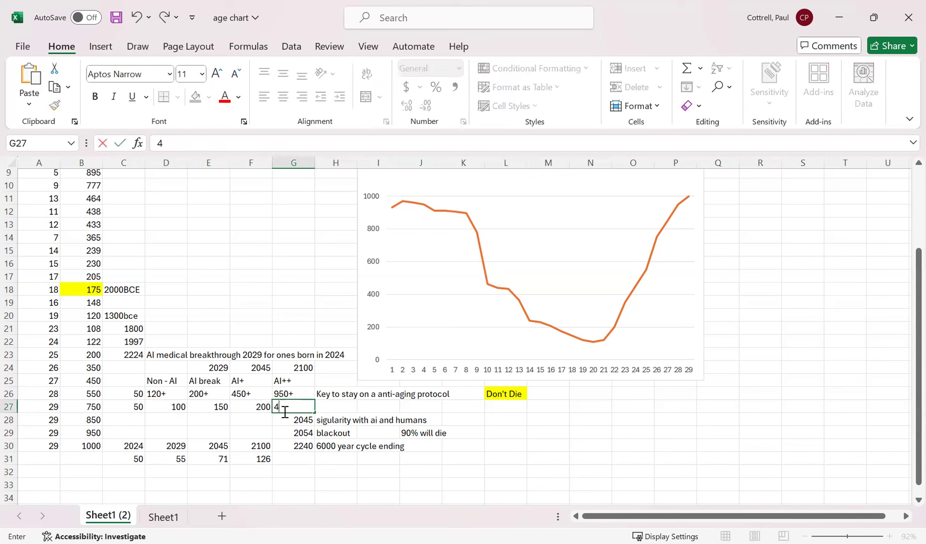
{"action": "type", "text": "50"}
{"action": "key", "text": "Return"}
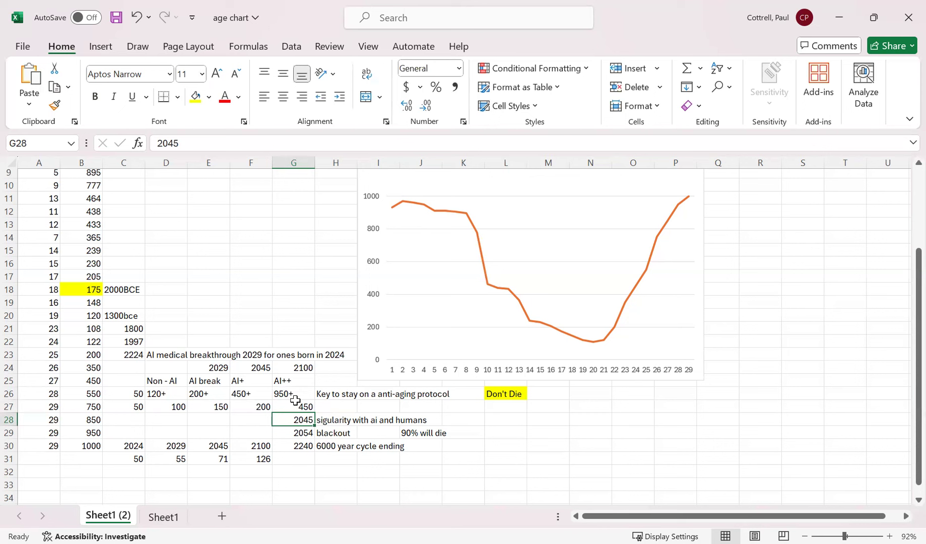
Compare the two starting ages in cells C26 and C27 and their rows of projected ages.
{"action": "left_click", "coordinate": [123, 395]}
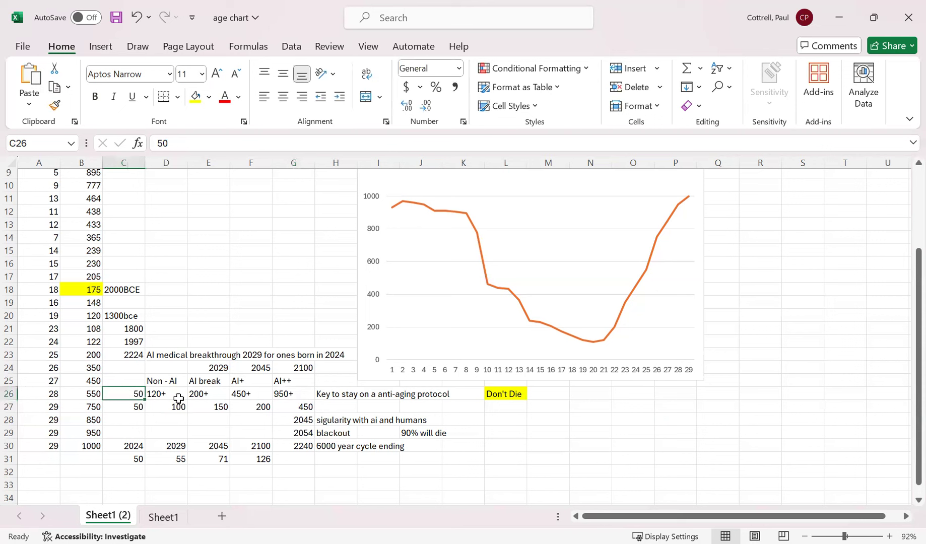
{"action": "left_click", "coordinate": [122, 406]}
{"action": "left_click", "coordinate": [123, 394]}
{"action": "left_click", "coordinate": [122, 403]}
{"action": "left_click", "coordinate": [123, 395]}
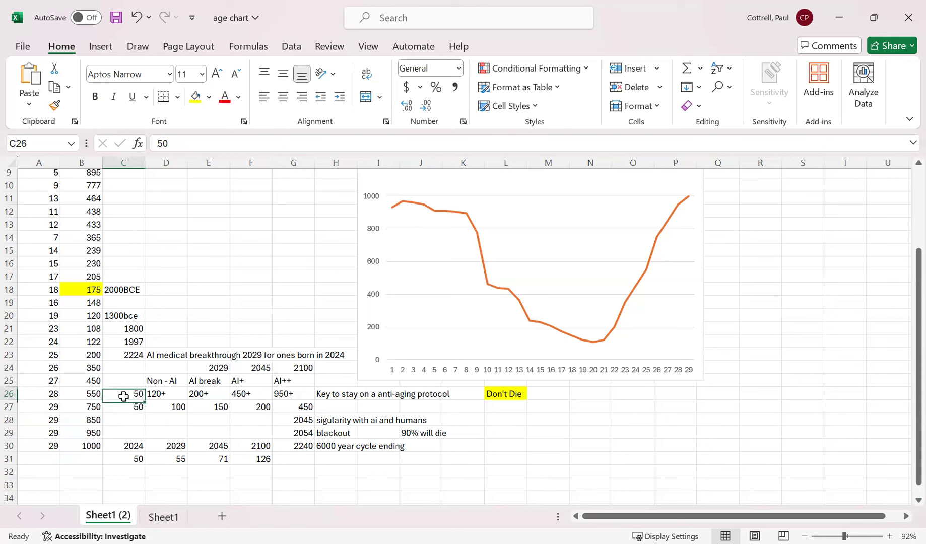
{"action": "left_click", "coordinate": [123, 408]}
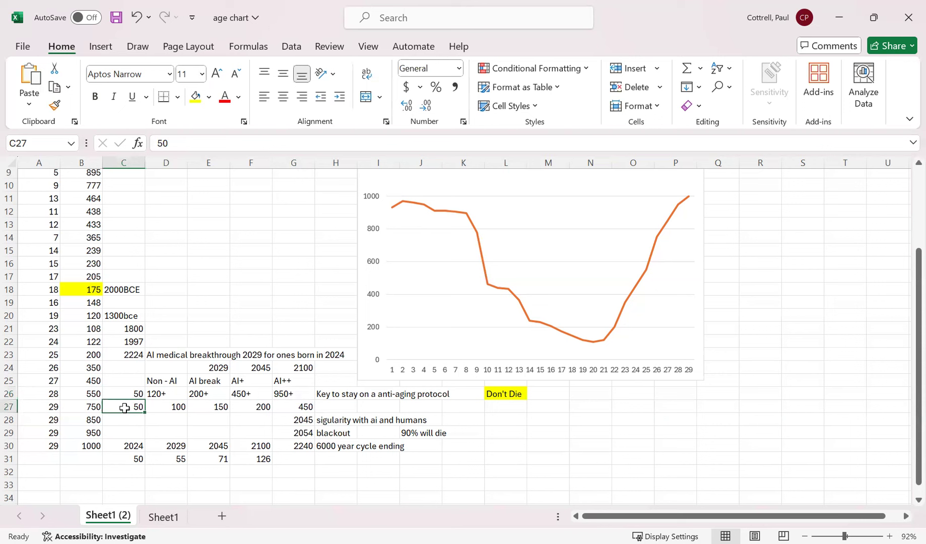
{"action": "left_click", "coordinate": [127, 396]}
{"action": "left_click", "coordinate": [126, 408]}
{"action": "left_click", "coordinate": [125, 396]}
{"action": "left_click", "coordinate": [126, 408]}
{"action": "left_click", "coordinate": [126, 396]}
{"action": "left_click", "coordinate": [126, 408]}
{"action": "left_click", "coordinate": [127, 418]}
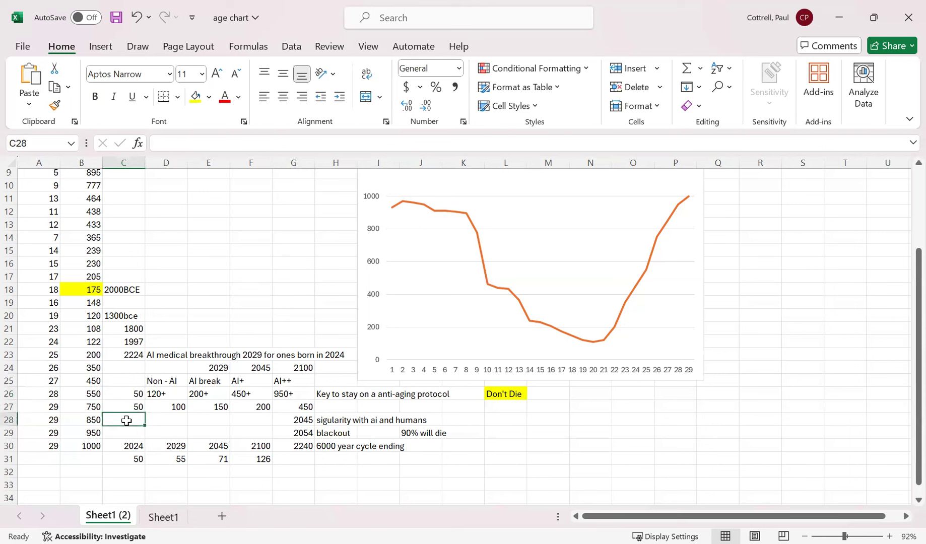
{"action": "left_click", "coordinate": [126, 395]}
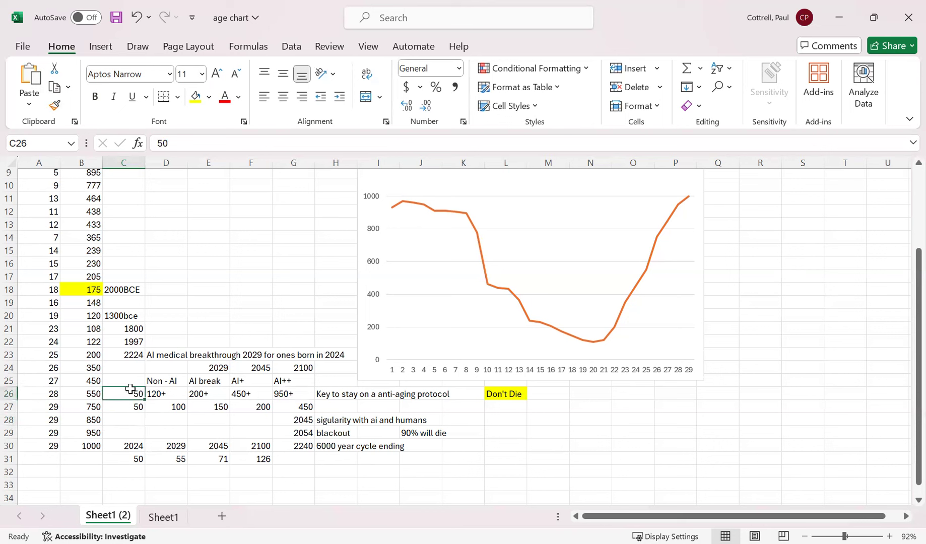
{"action": "left_click", "coordinate": [131, 405]}
{"action": "left_click", "coordinate": [132, 395]}
{"action": "left_click", "coordinate": [131, 407]}
{"action": "left_click", "coordinate": [133, 395]}
{"action": "left_click", "coordinate": [130, 420]}
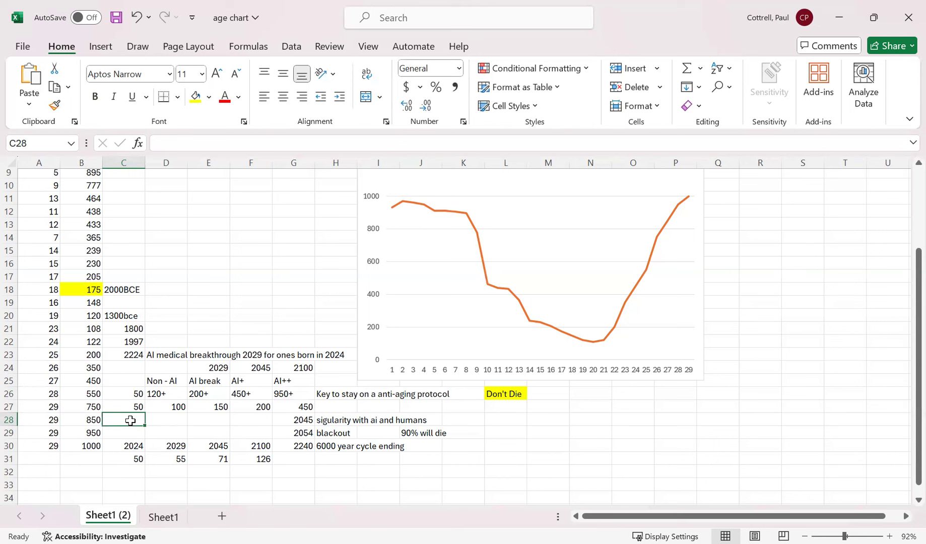
Start a third projection row with 80 in cell D28 under Non - AI and 120 in cell E28 under AI break.
{"action": "left_click", "coordinate": [167, 421]}
{"action": "type", "text": "80"}
{"action": "key", "text": "Return"}
{"action": "left_click", "coordinate": [207, 420]}
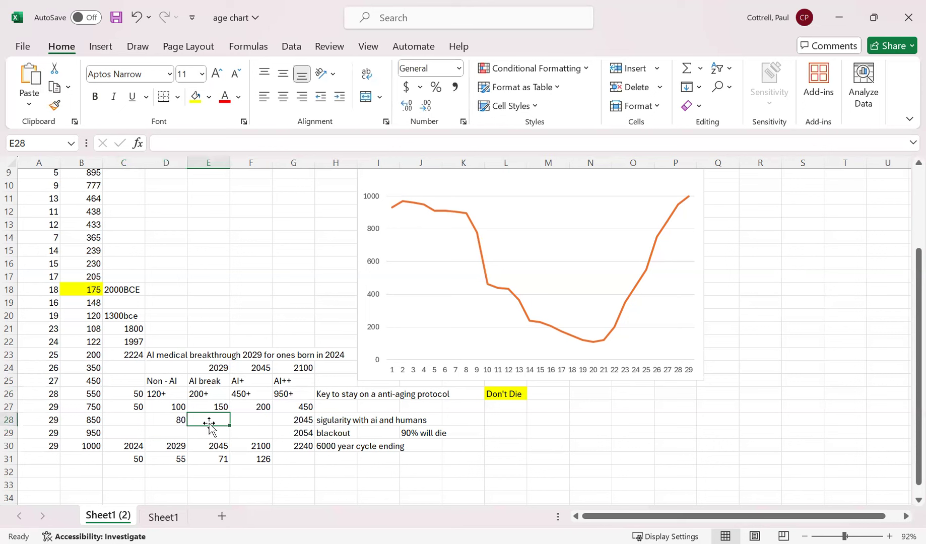
{"action": "type", "text": "120"}
{"action": "key", "text": "Return"}
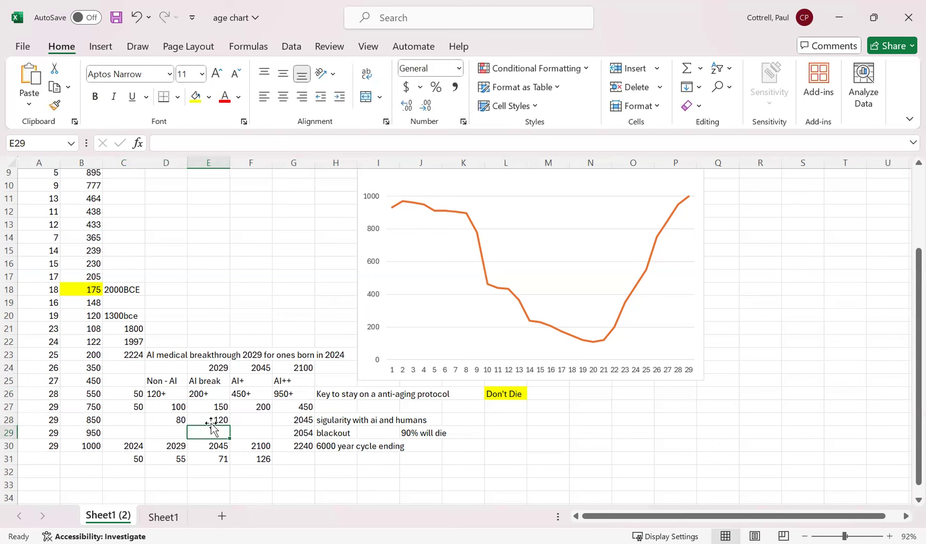
Move the 2045, 2054 and 2240 event notes from G28:K30 to the range starting at cell H31.
{"action": "left_click", "coordinate": [253, 419]}
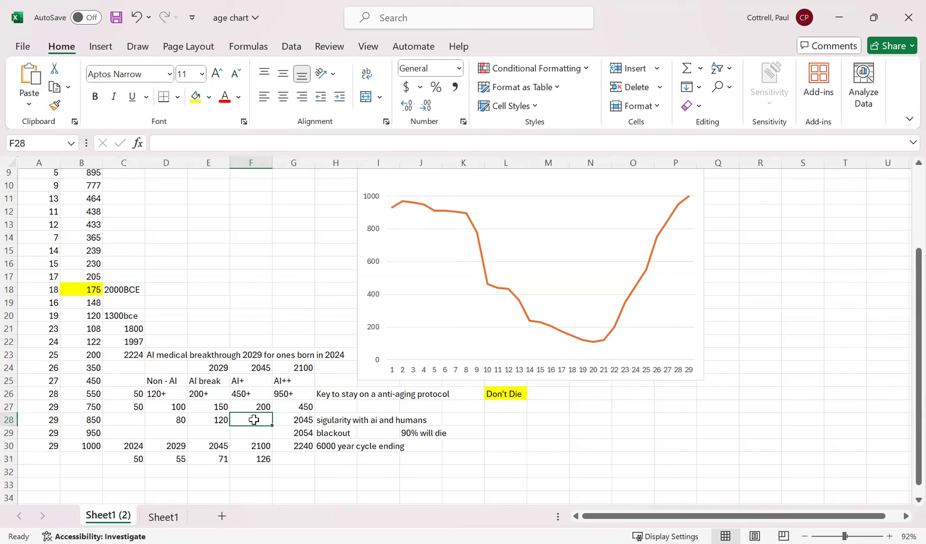
{"action": "left_click_drag", "start_coordinate": [301, 420], "coordinate": [451, 446]}
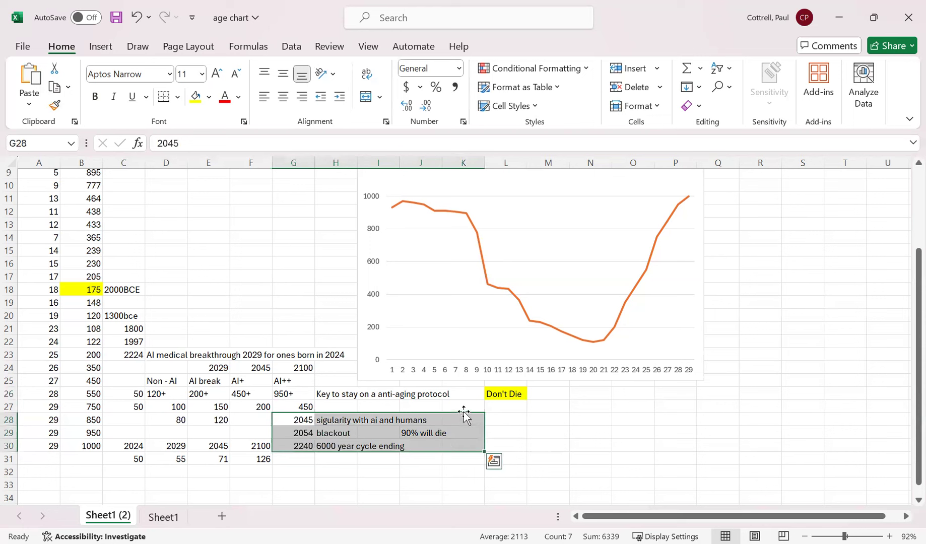
{"action": "left_click_drag", "start_coordinate": [465, 413], "coordinate": [521, 464]}
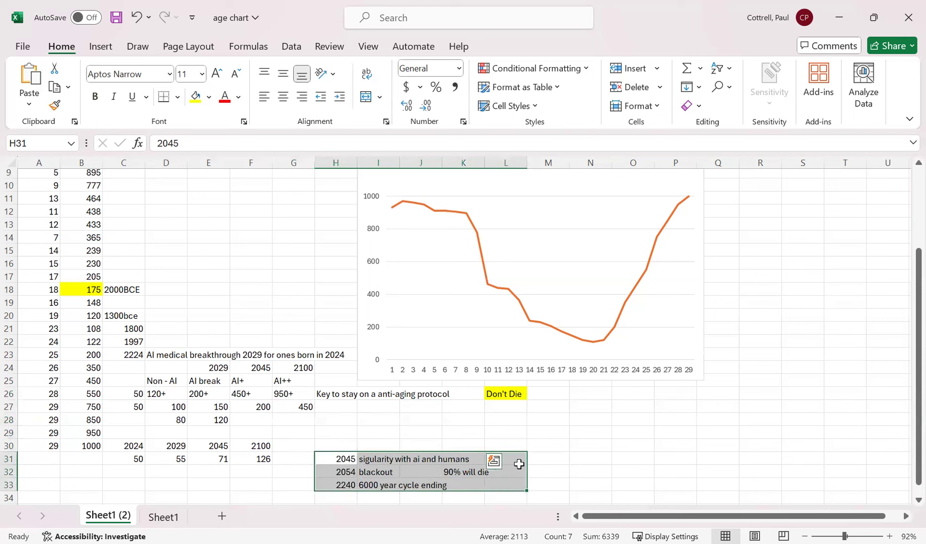
Complete the third projection row with 150 in cell F28 under AI+ and 300 in cell G28 under AI++.
{"action": "left_click", "coordinate": [259, 419]}
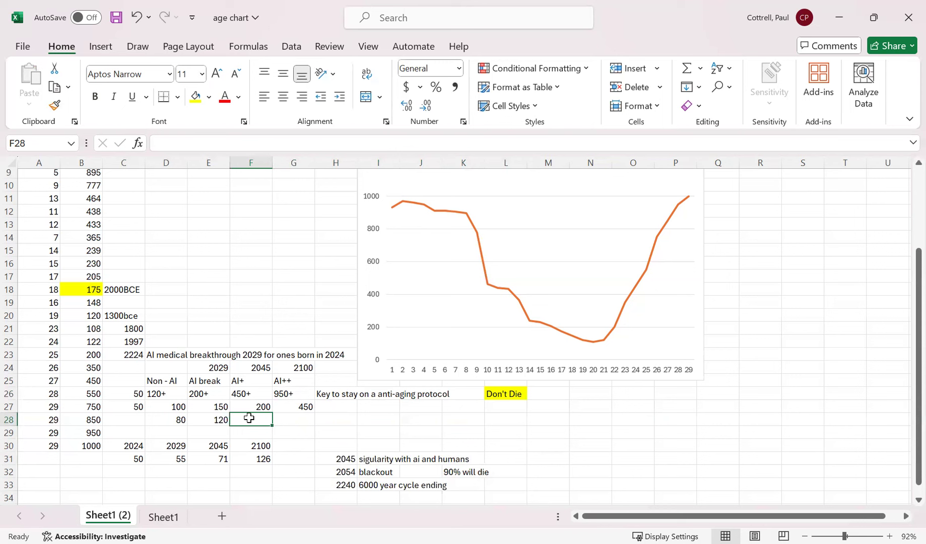
{"action": "type", "text": "280"}
{"action": "key", "text": "BackSpace"}
{"action": "key", "text": "BackSpace"}
{"action": "key", "text": "BackSpace"}
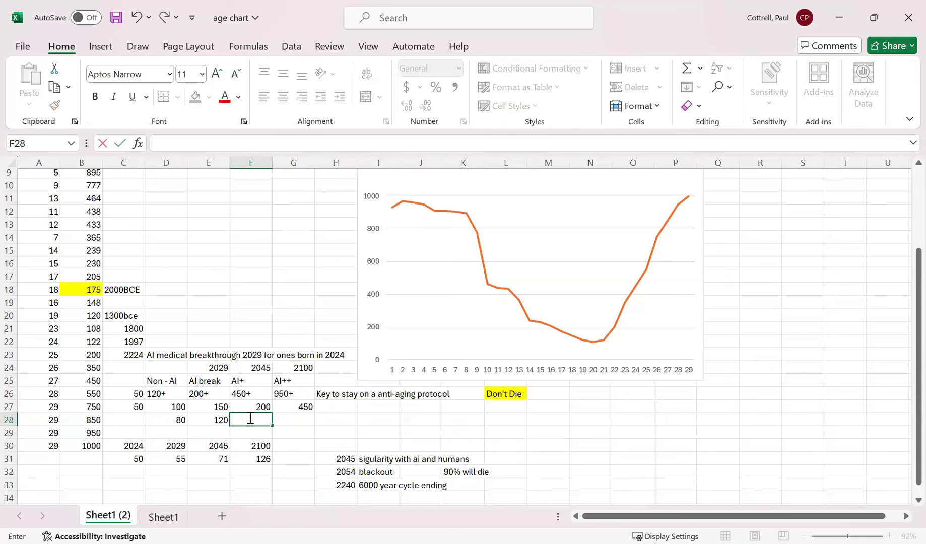
{"action": "type", "text": "150"}
{"action": "key", "text": "Return"}
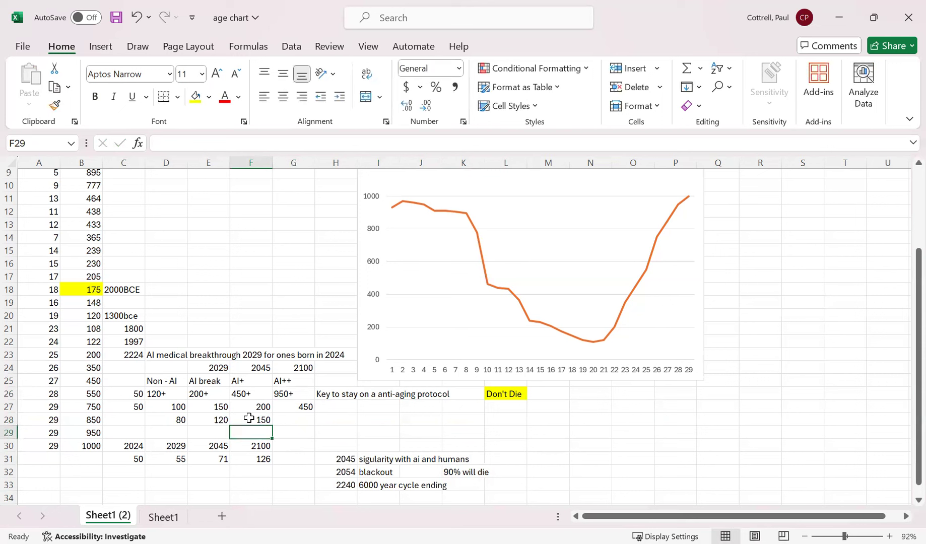
{"action": "left_click", "coordinate": [298, 420]}
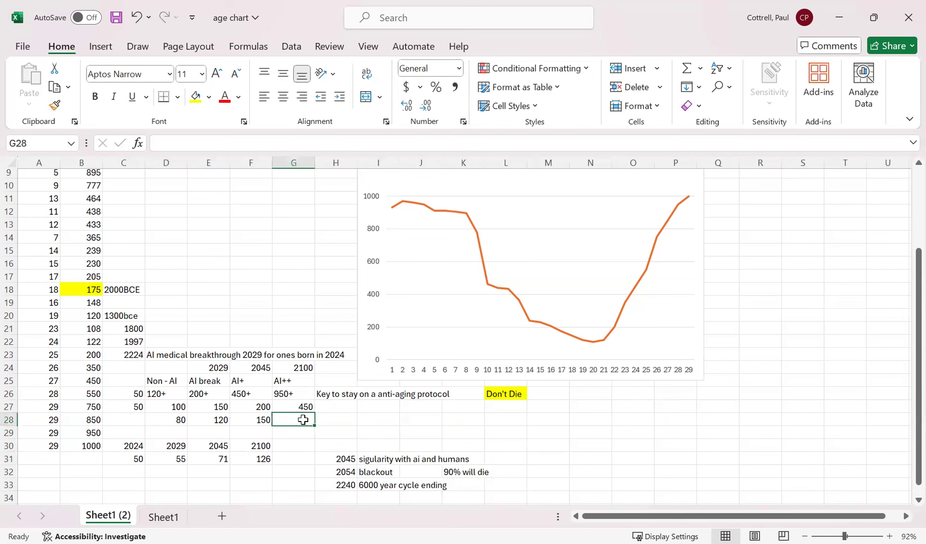
{"action": "type", "text": "380"}
{"action": "key", "text": "Return"}
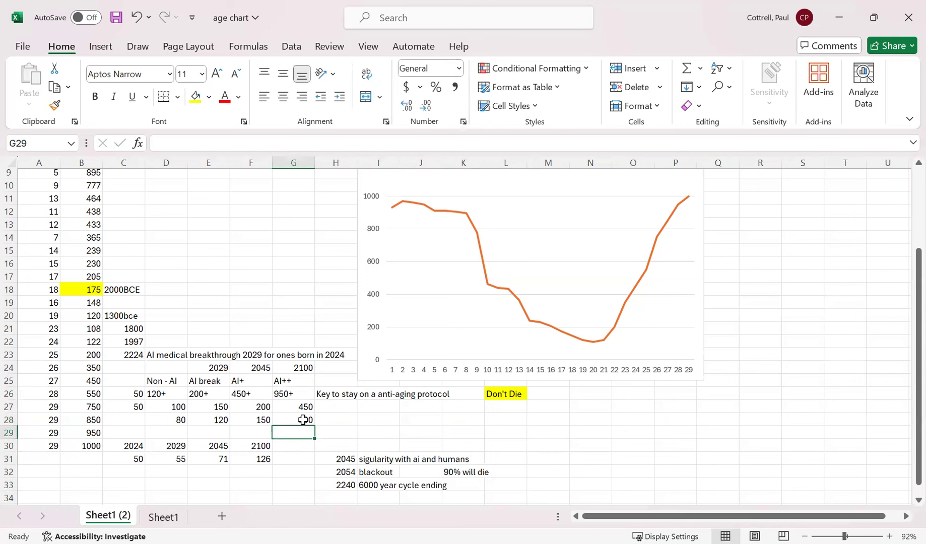
Move the anti-aging protocol note and the highlighted Don't Die cell from row 26's column H to start at K26.
{"action": "left_click", "coordinate": [129, 422]}
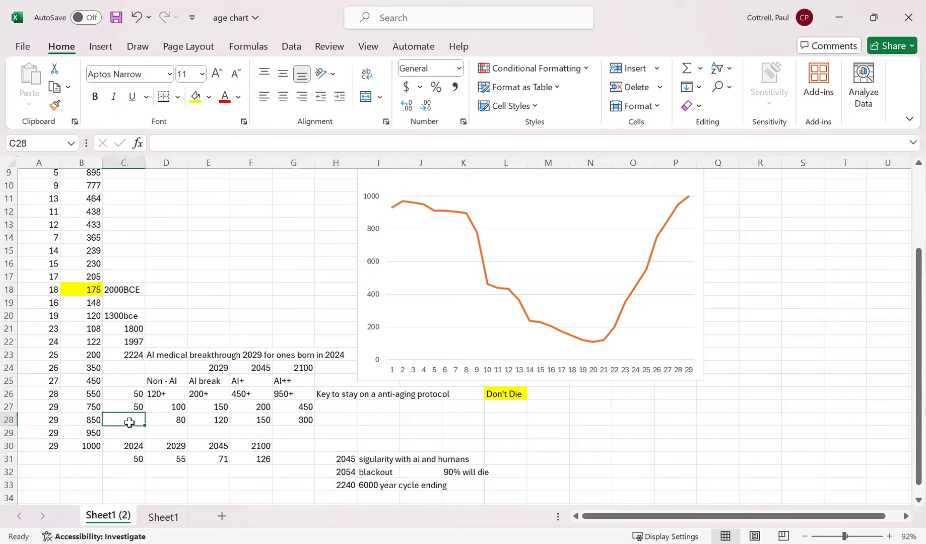
{"action": "left_click", "coordinate": [340, 422]}
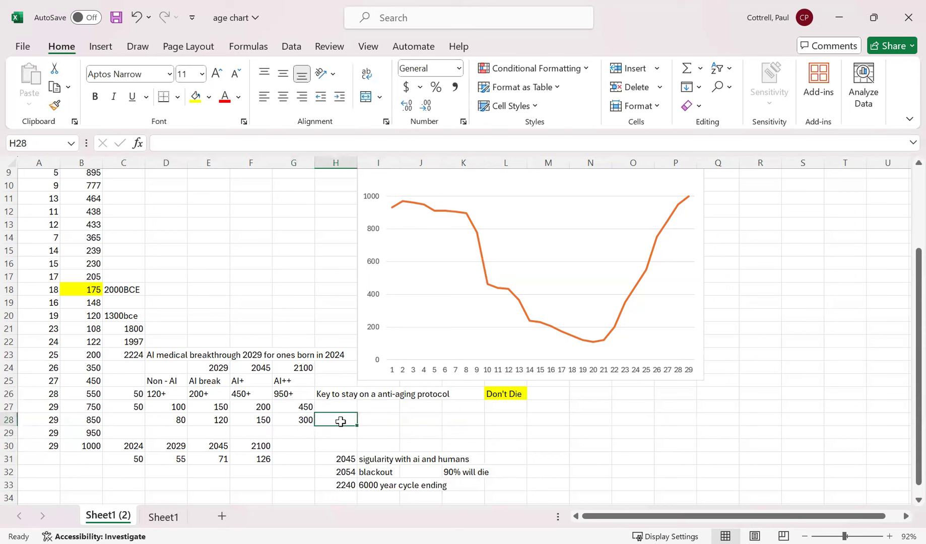
{"action": "left_click_drag", "start_coordinate": [324, 392], "coordinate": [531, 395]}
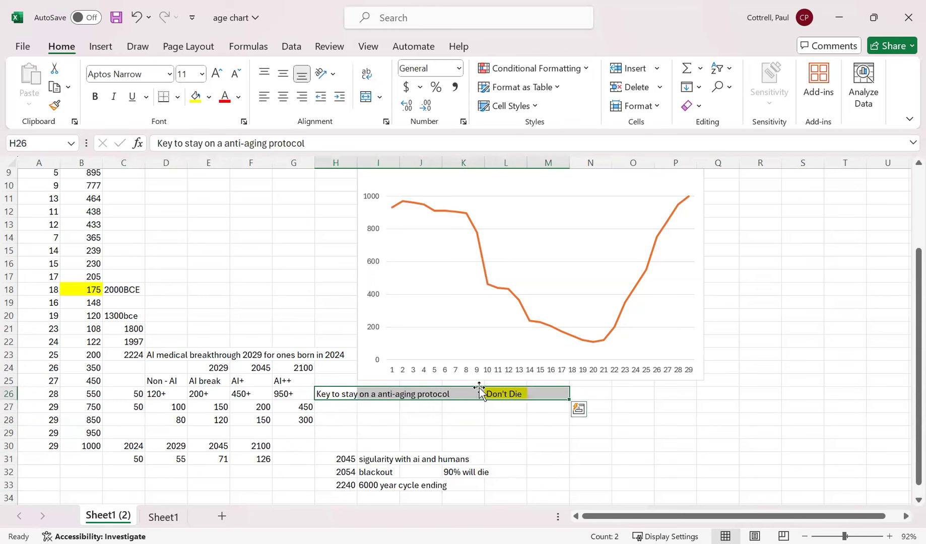
{"action": "left_click_drag", "start_coordinate": [605, 393], "coordinate": [604, 392]}
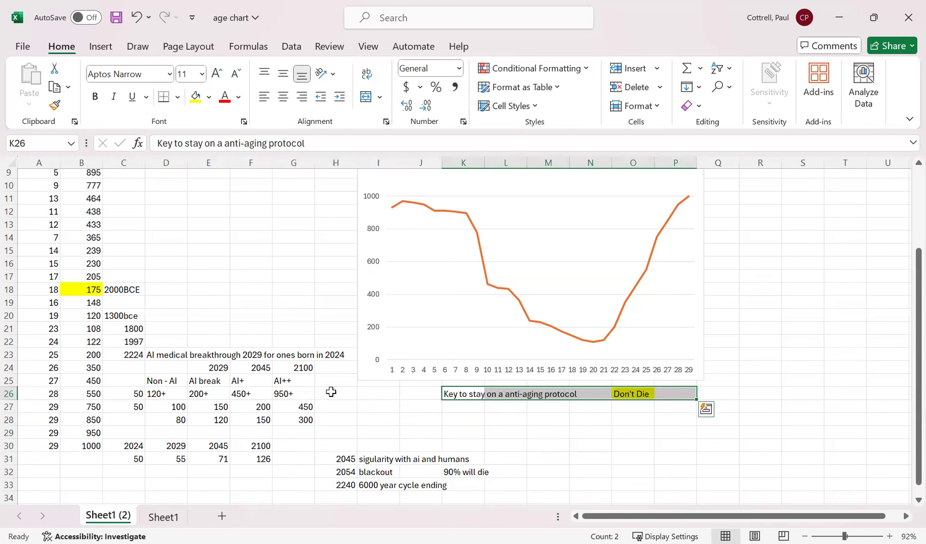
Label the three projection rows with "3 sig" in cells H26, H27 and H28.
{"action": "left_click", "coordinate": [330, 391]}
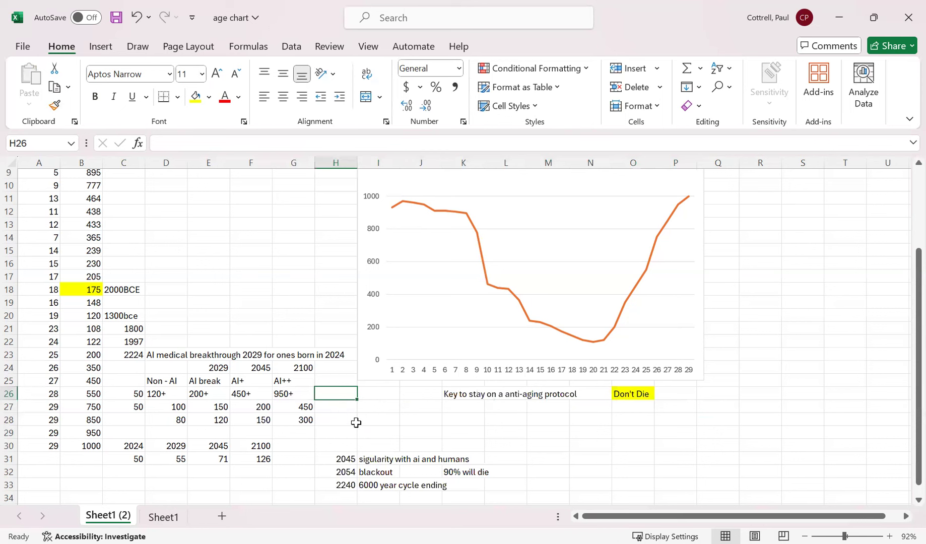
{"action": "type", "text": "3 sig"}
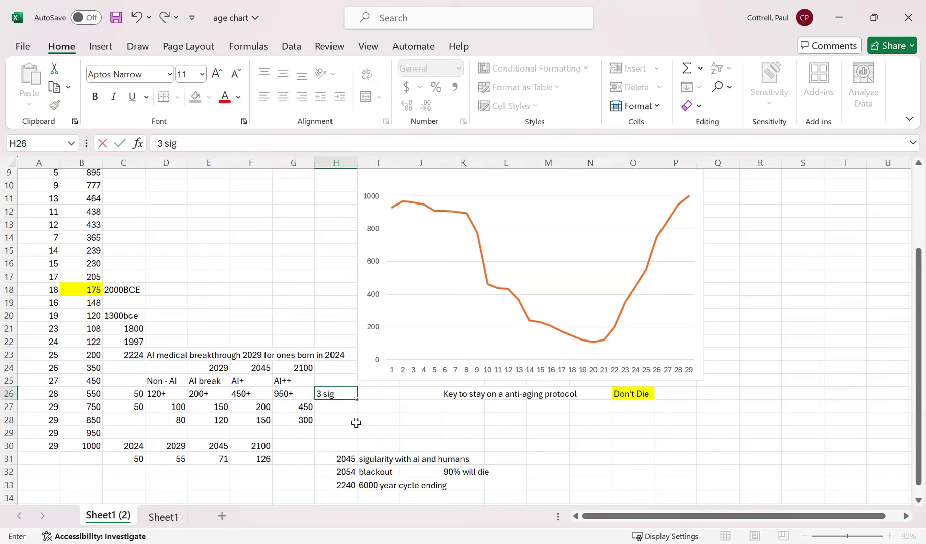
{"action": "key", "text": "Return"}
{"action": "type", "text": "3 sig"}
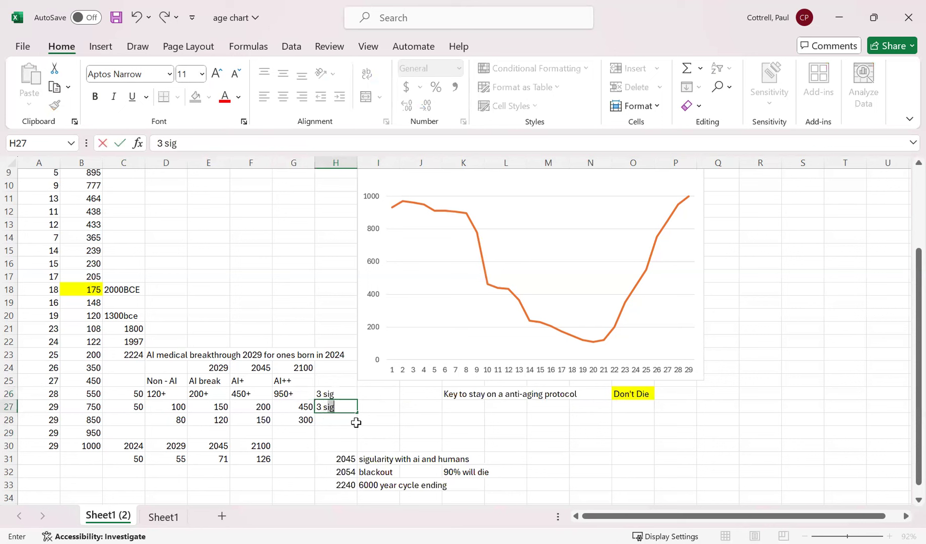
{"action": "key", "text": "Return"}
{"action": "type", "text": "3 sig"}
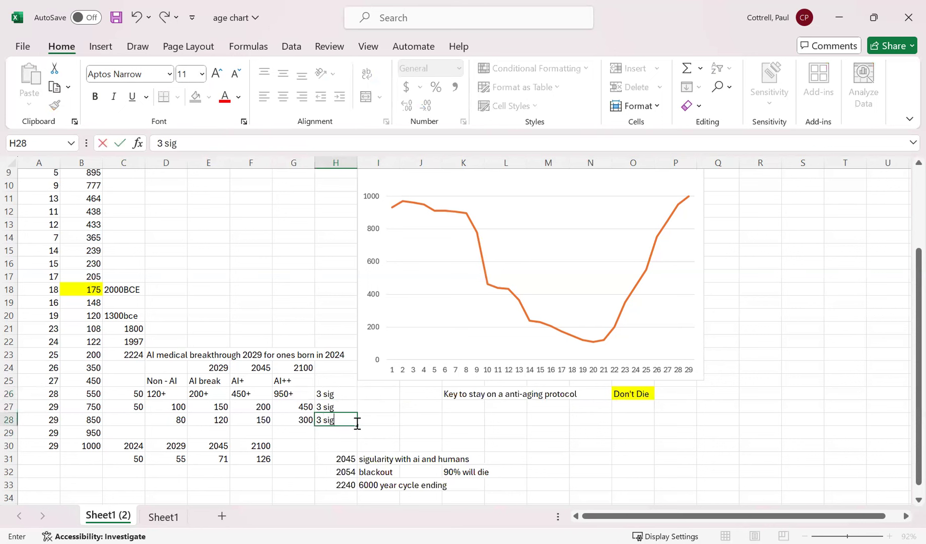
{"action": "key", "text": "Return"}
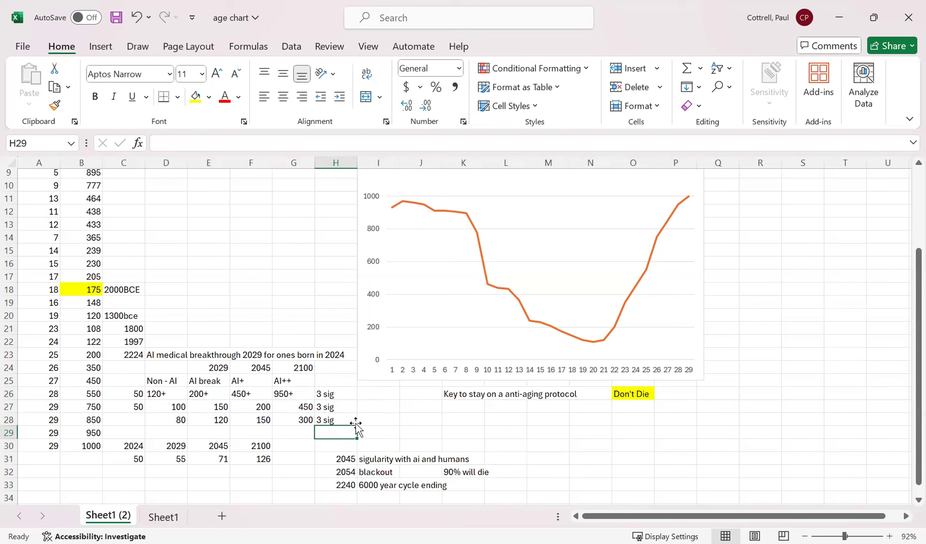
Enter "anti-aging" in cell I26 and "non-anti-aging" in cell I27 beside the first two projection rows.
{"action": "left_click", "coordinate": [379, 395]}
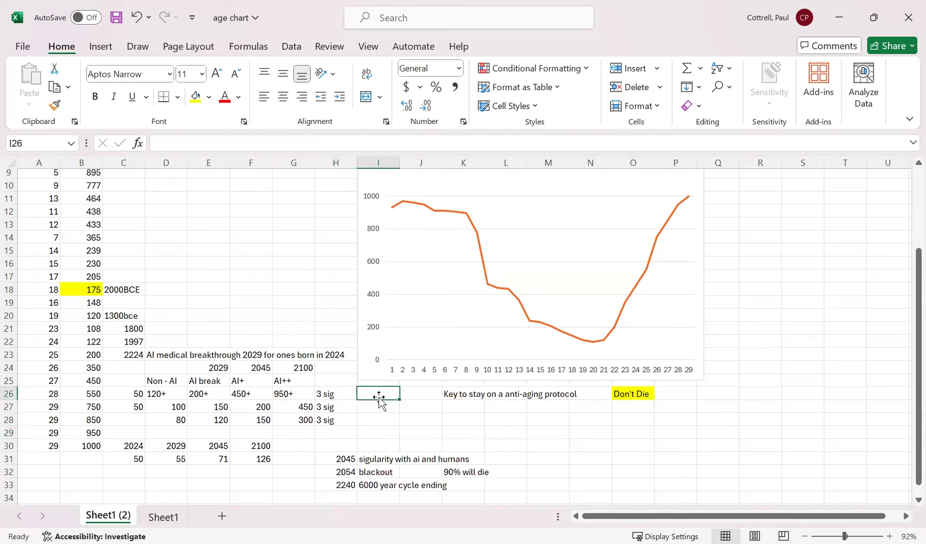
{"action": "type", "text": "anti-aging"}
{"action": "key", "text": "Return"}
{"action": "type", "text": "non-a"}
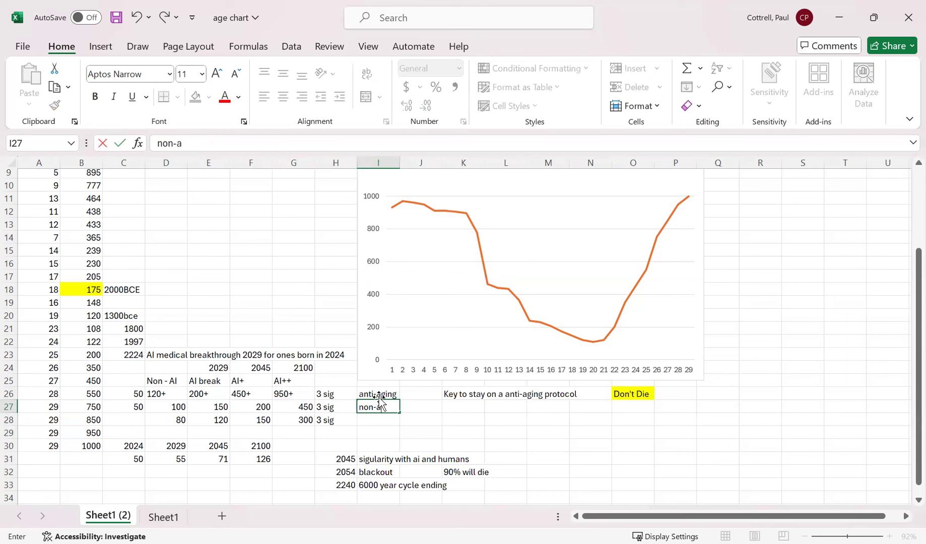
{"action": "type", "text": "nti-aging"}
{"action": "key", "text": "Return"}
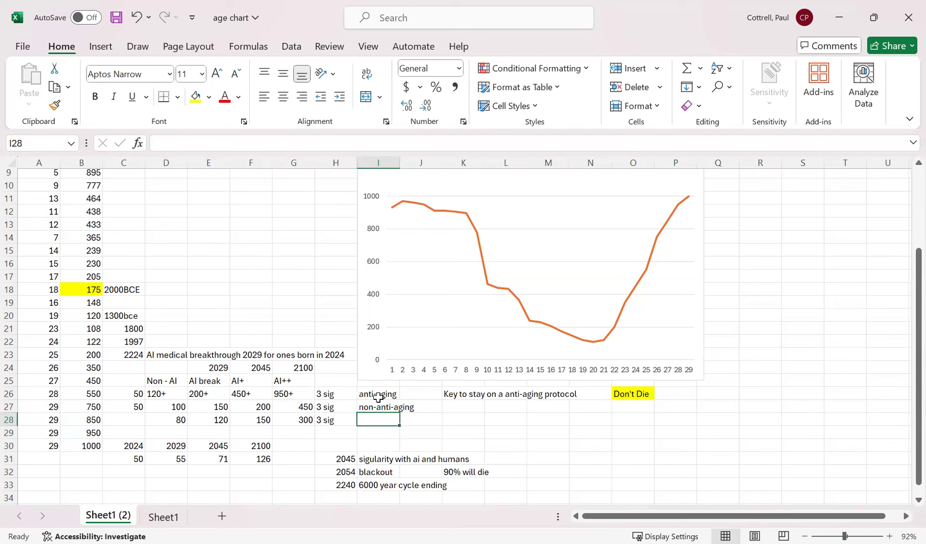
Change the third row's label in H28 to "1 sig" and enter "non-anti-aging" in cell I28.
{"action": "left_click", "coordinate": [326, 421]}
{"action": "type", "text": "1 sig"}
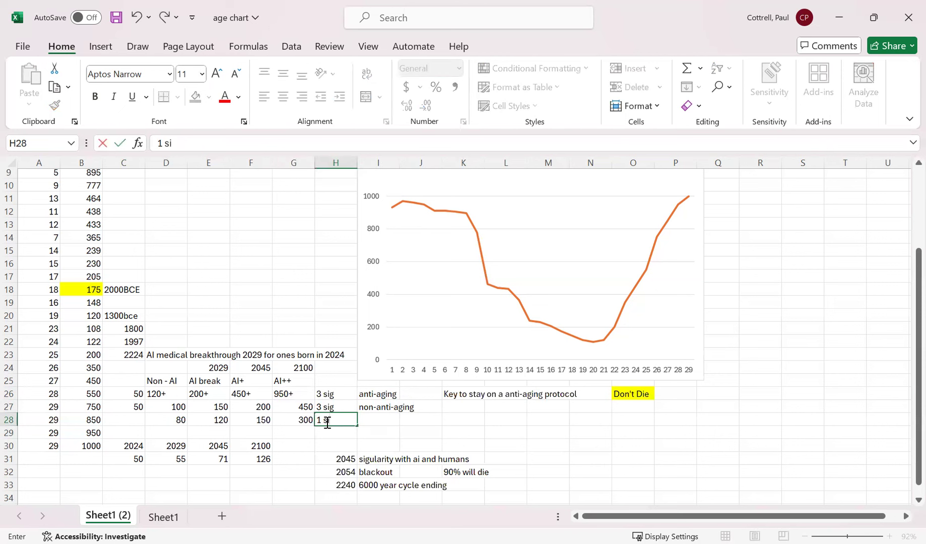
{"action": "key", "text": "Return"}
{"action": "left_click", "coordinate": [381, 421]}
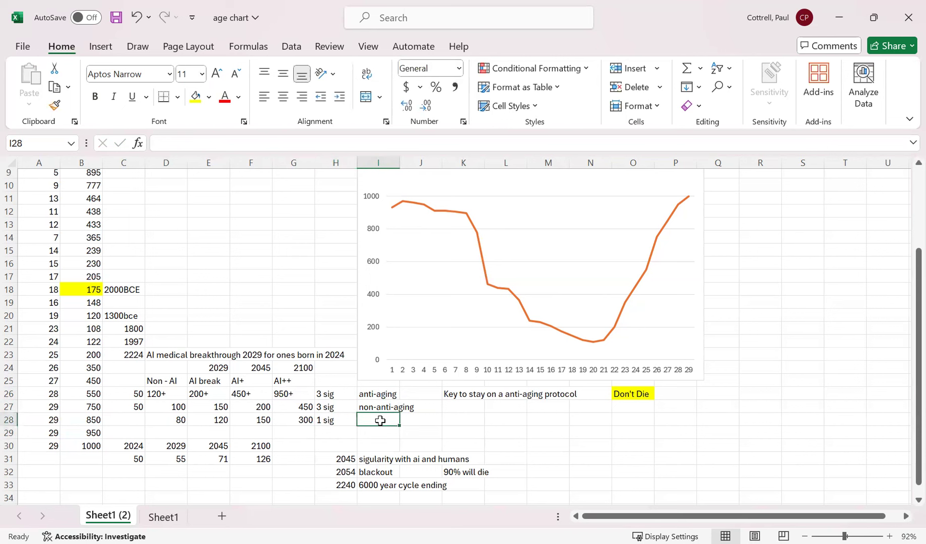
{"action": "type", "text": "non-"}
{"action": "key", "text": "Return"}
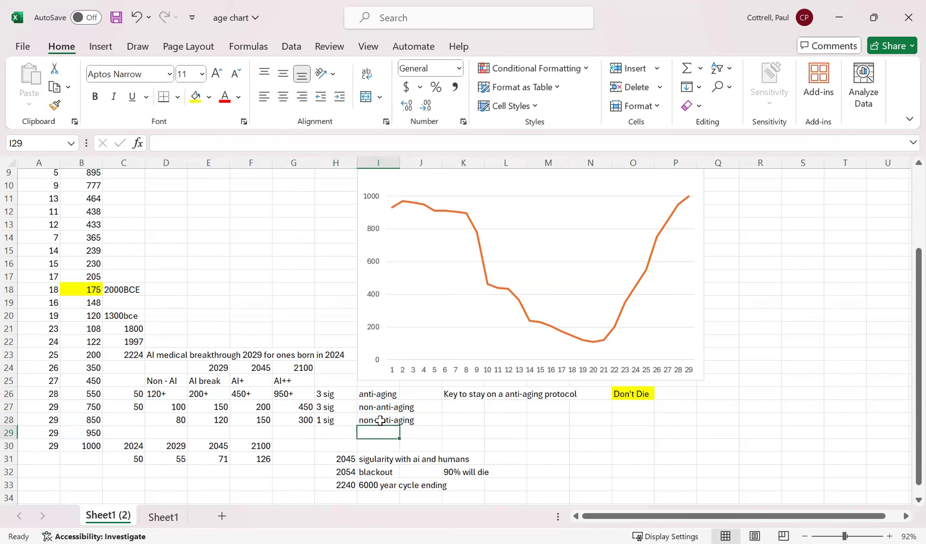
{"action": "left_click", "coordinate": [468, 428]}
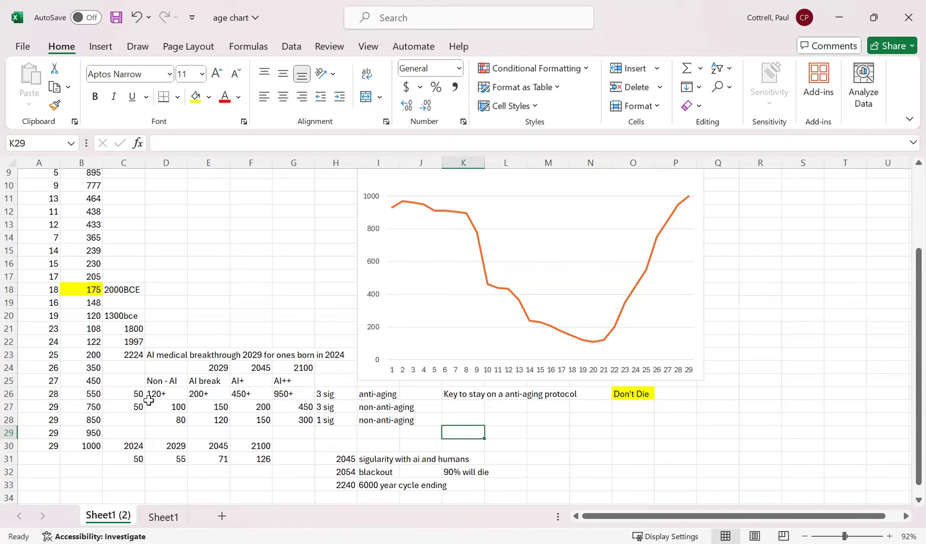
{"action": "left_click", "coordinate": [219, 425]}
{"action": "right_click", "coordinate": [219, 426]}
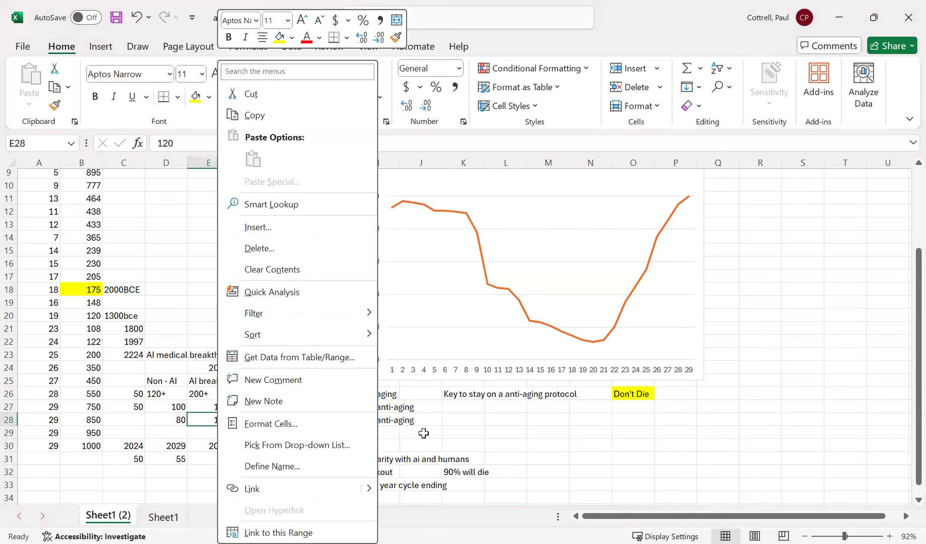
{"action": "key", "text": "Escape"}
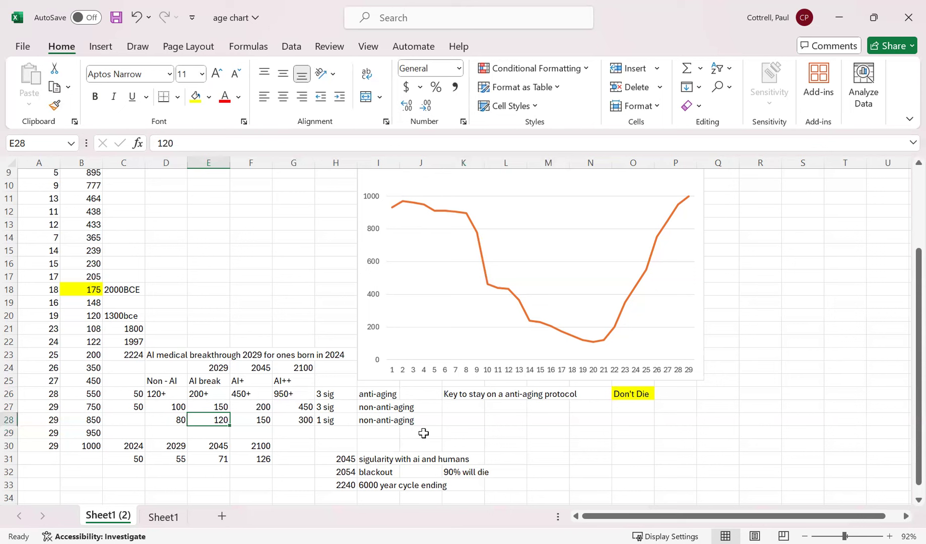
Compare the anti-aging and non-anti-aging projections in rows 26 and 27 across the AI scenarios, including the highlighted historical age in B18.
{"action": "left_click", "coordinate": [136, 395]}
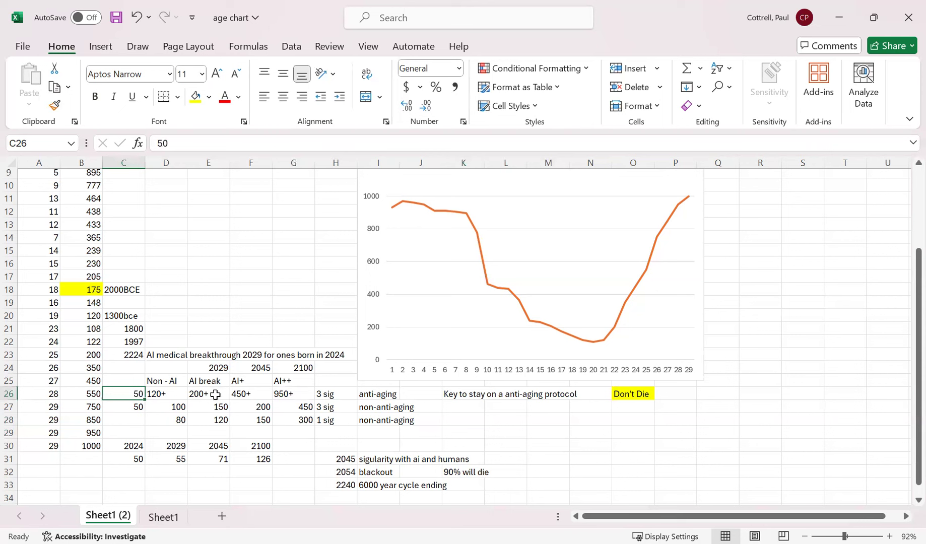
{"action": "left_click", "coordinate": [215, 394]}
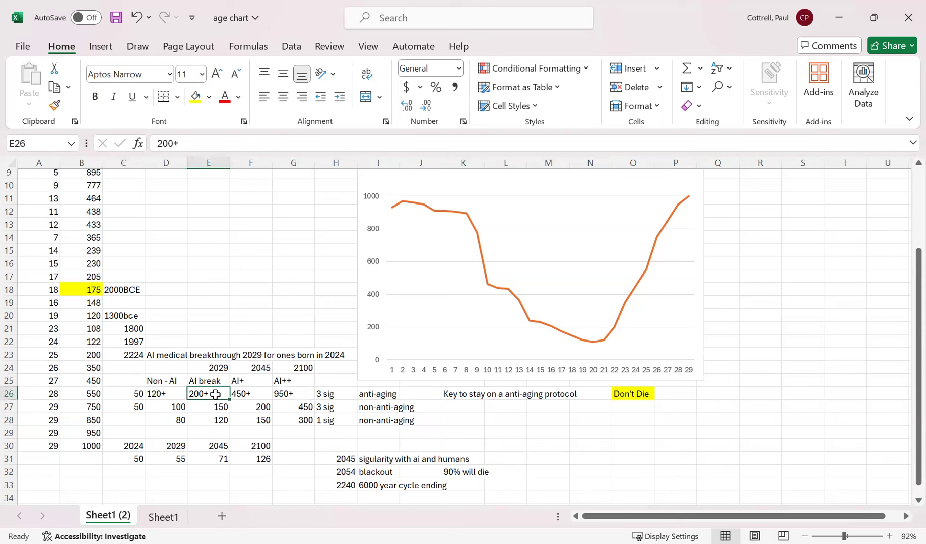
{"action": "left_click", "coordinate": [130, 397]}
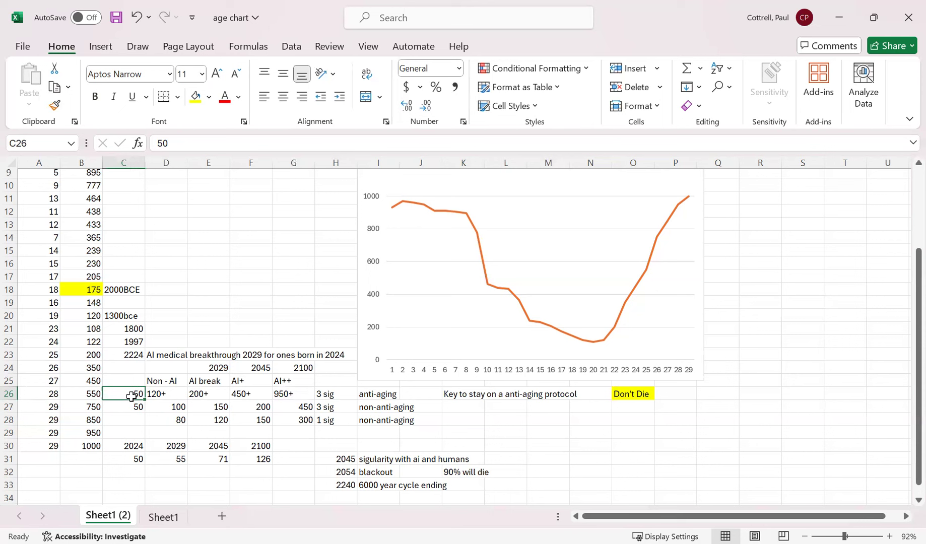
{"action": "left_click", "coordinate": [130, 406]}
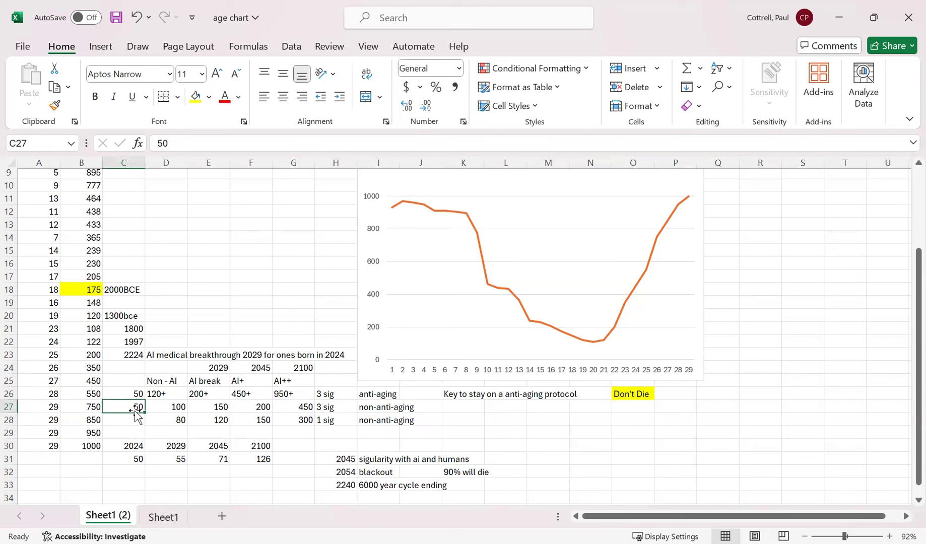
{"action": "left_click", "coordinate": [217, 409]}
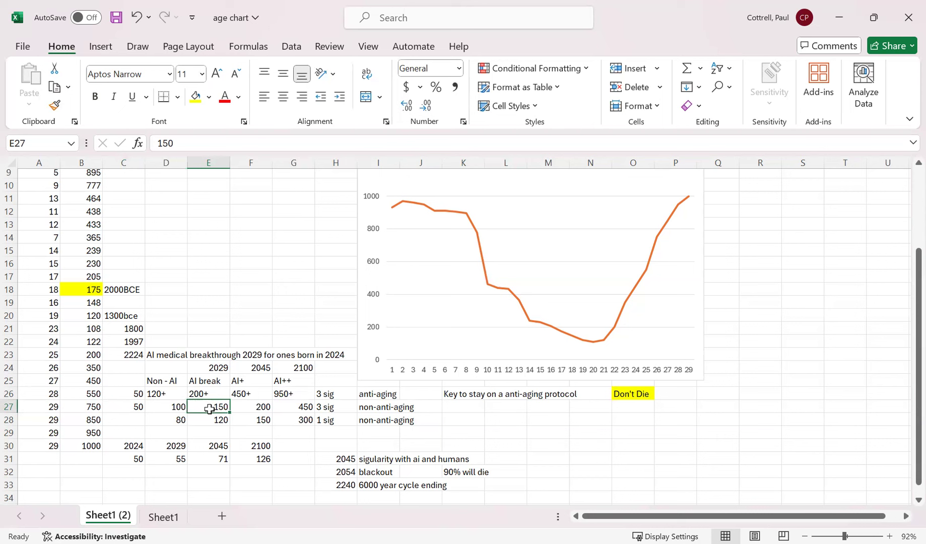
{"action": "left_click", "coordinate": [176, 407]}
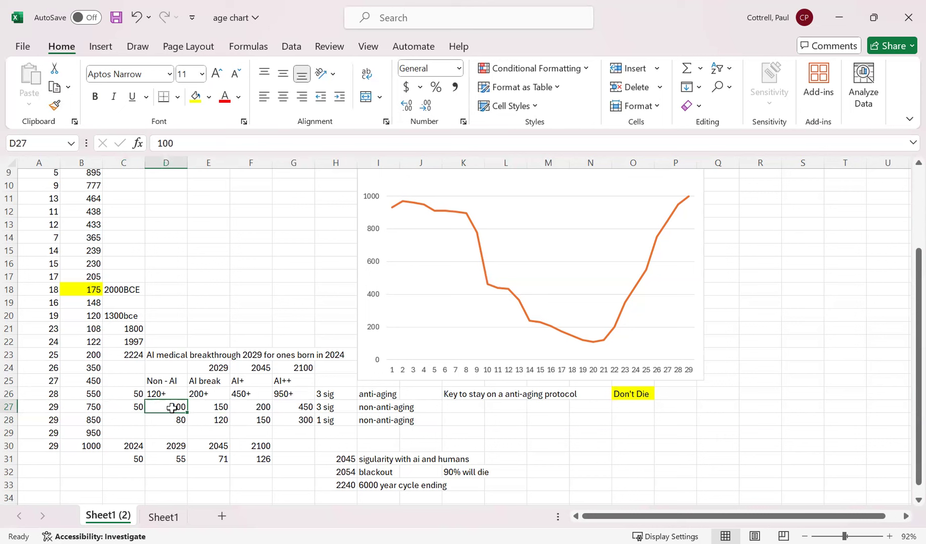
{"action": "left_click", "coordinate": [216, 411]}
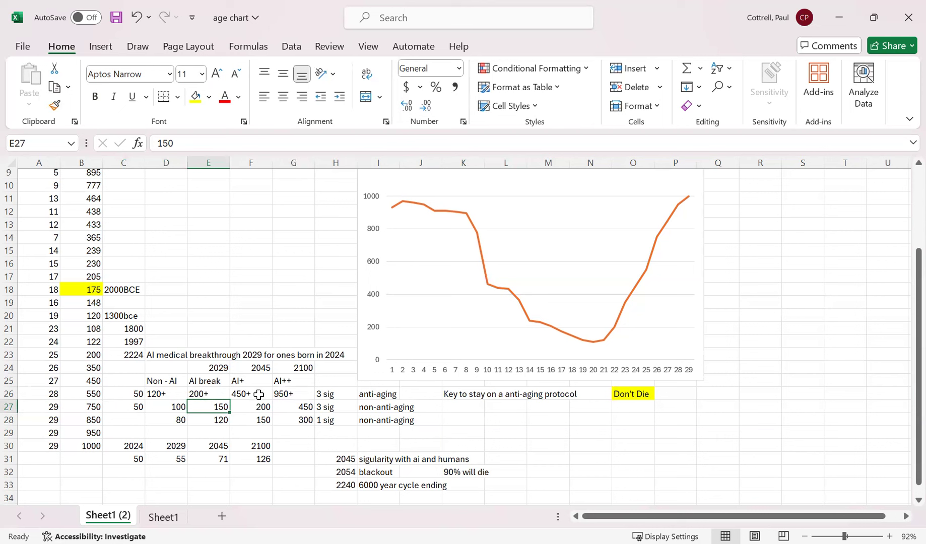
{"action": "left_click", "coordinate": [157, 392]}
{"action": "left_click_drag", "start_coordinate": [158, 392], "coordinate": [241, 408]}
{"action": "left_click", "coordinate": [291, 396]}
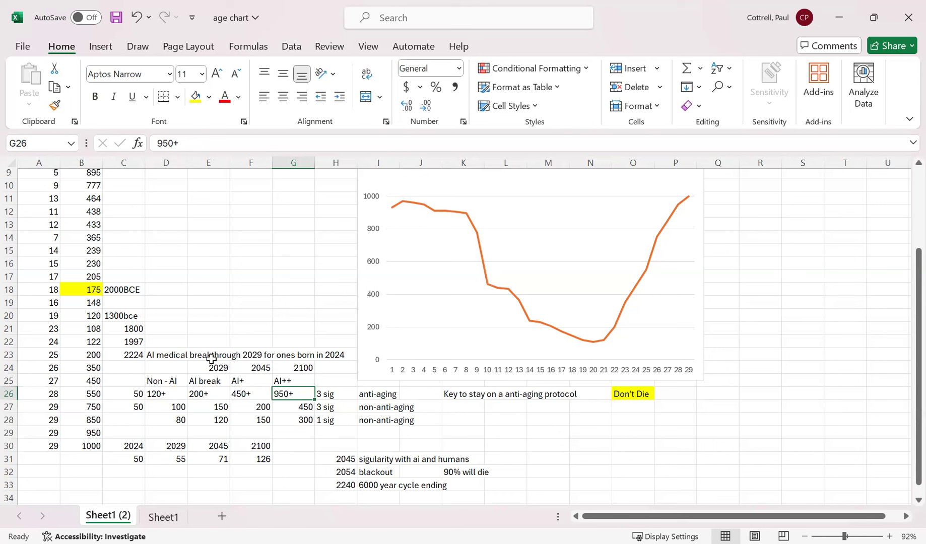
{"action": "left_click", "coordinate": [87, 287]}
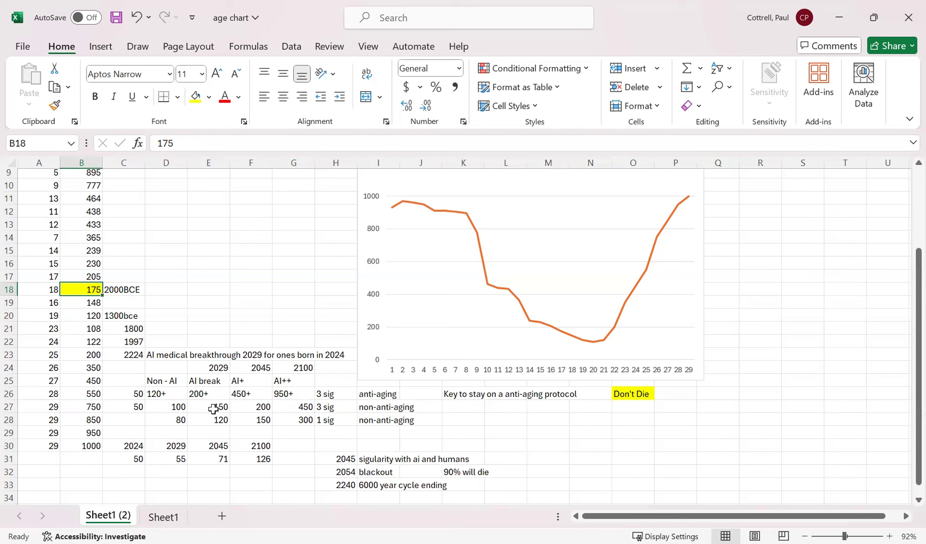
{"action": "left_click", "coordinate": [127, 394]}
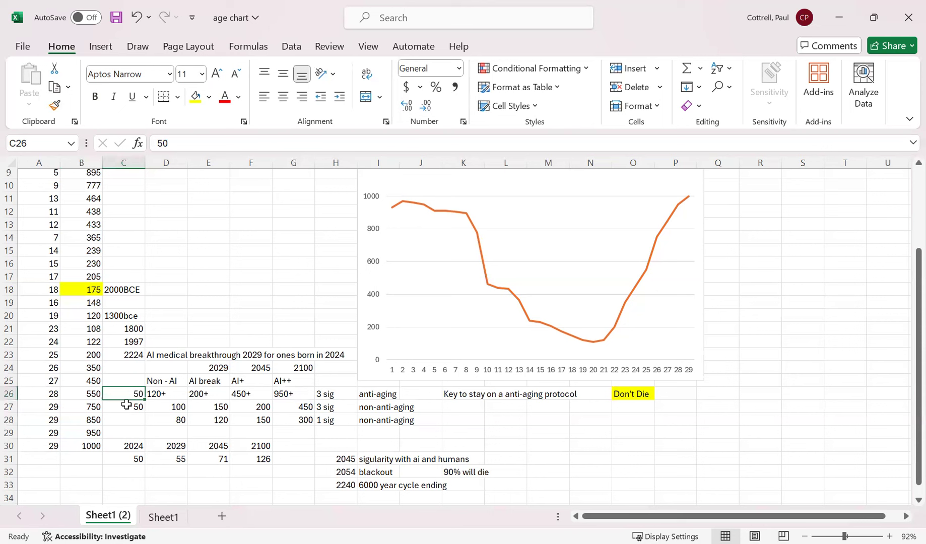
{"action": "left_click", "coordinate": [207, 396]}
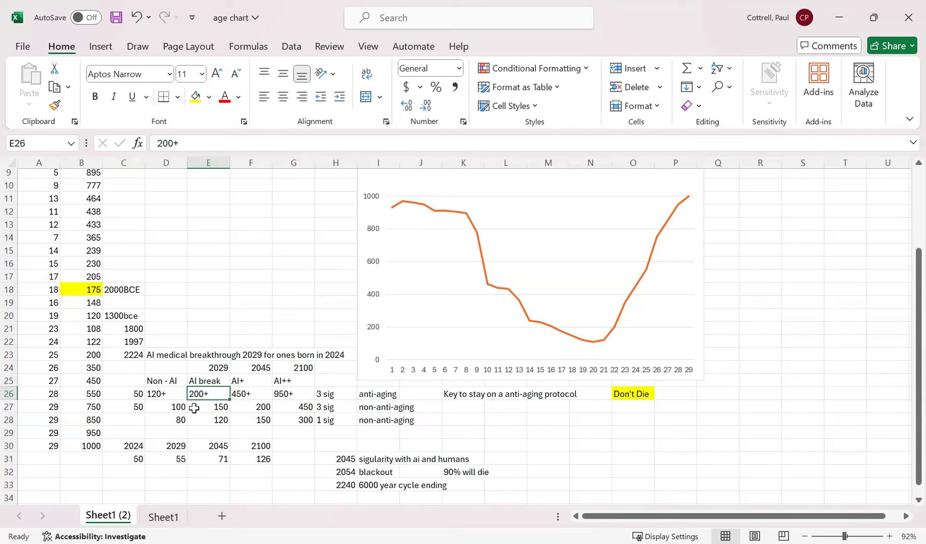
{"action": "left_click", "coordinate": [136, 406]}
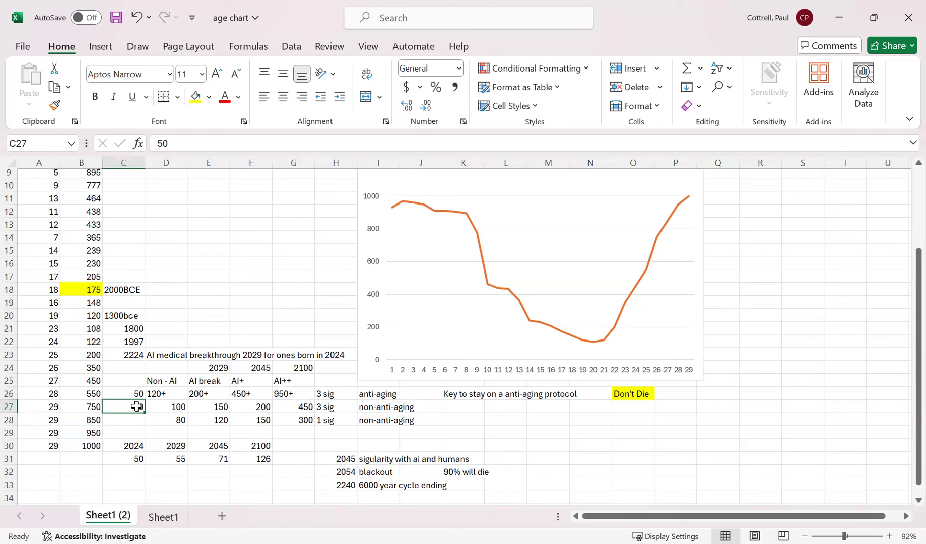
Compare the starting ages in C26 and C27 and the sigma labels of the anti-aging and non-anti-aging rows.
{"action": "left_click", "coordinate": [211, 408]}
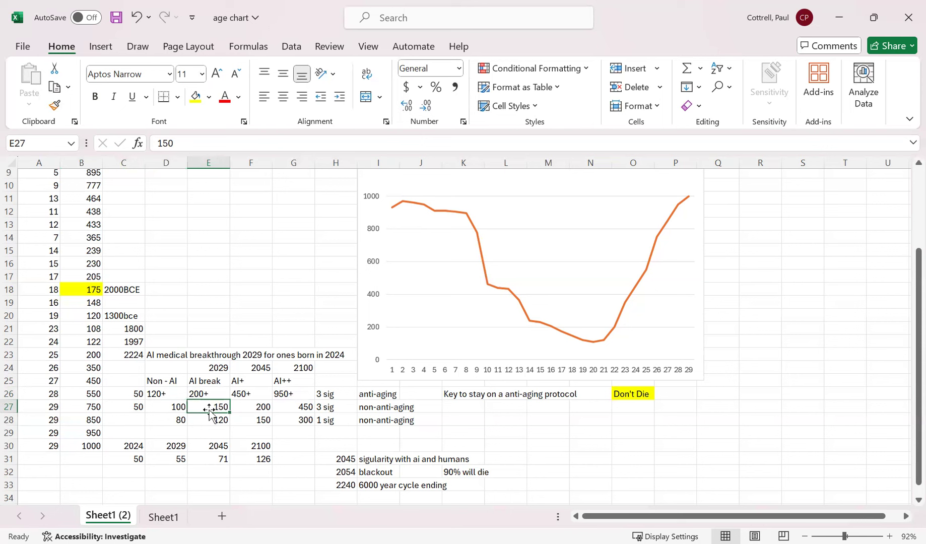
{"action": "left_click", "coordinate": [120, 406]}
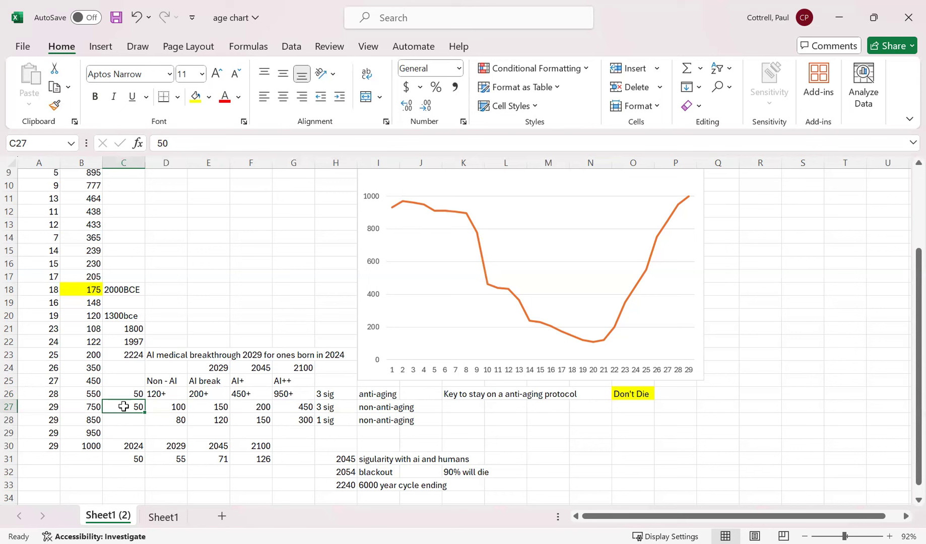
{"action": "left_click", "coordinate": [127, 395]}
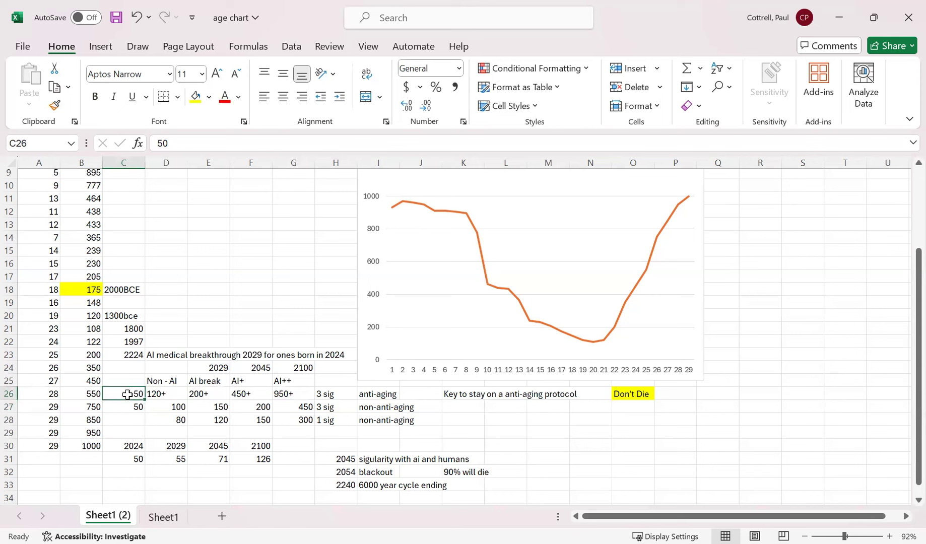
{"action": "left_click", "coordinate": [125, 407]}
{"action": "left_click", "coordinate": [125, 394]}
{"action": "left_click", "coordinate": [123, 408]}
{"action": "left_click", "coordinate": [124, 395]}
{"action": "left_click", "coordinate": [120, 413]}
{"action": "left_click", "coordinate": [125, 395]}
{"action": "left_click", "coordinate": [323, 393]}
{"action": "left_click", "coordinate": [327, 410]}
{"action": "left_click", "coordinate": [134, 407]}
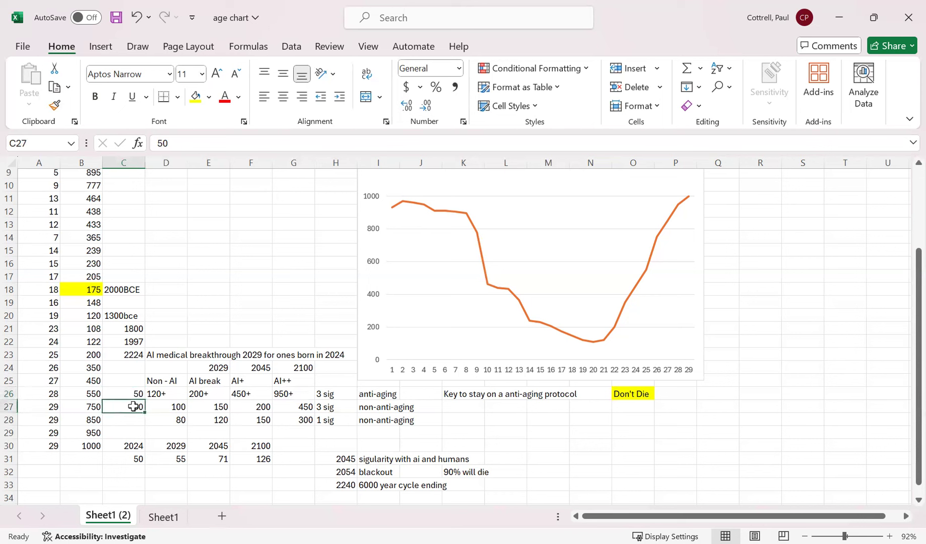
Examine the 1 sig non-anti-aging projections in row 28 for the Non-AI and AI break scenarios against the historical age in B20.
{"action": "left_click", "coordinate": [166, 419]}
{"action": "left_click", "coordinate": [128, 422]}
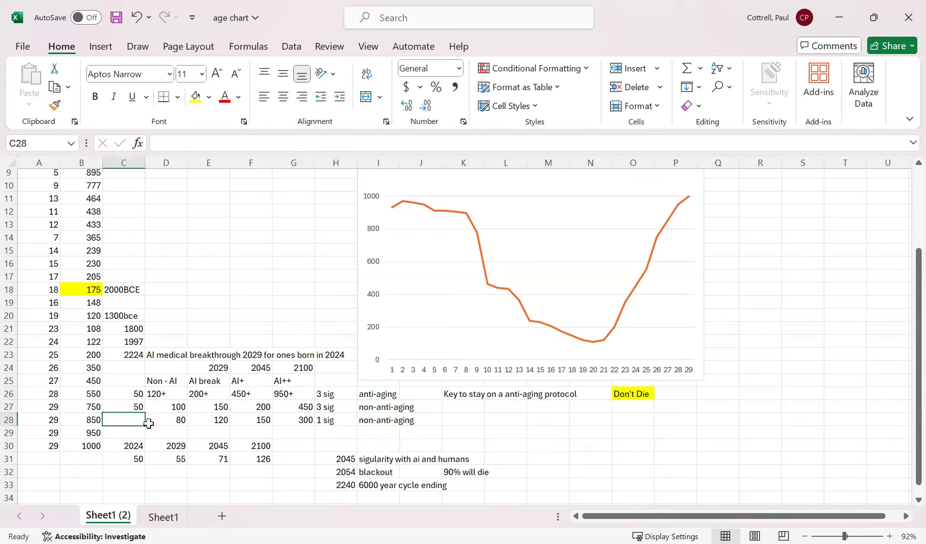
{"action": "left_click", "coordinate": [161, 418]}
{"action": "left_click", "coordinate": [128, 420]}
{"action": "left_click", "coordinate": [216, 419]}
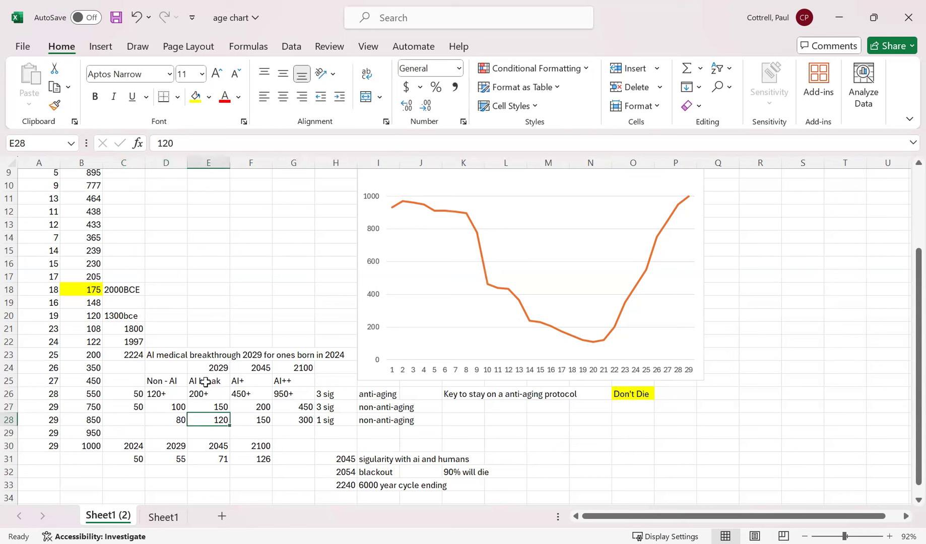
{"action": "left_click", "coordinate": [83, 315]}
{"action": "left_click", "coordinate": [211, 421]}
Enter 50 as the starting age in cell C26 of the anti-aging row.
{"action": "left_click", "coordinate": [140, 394]}
{"action": "type", "text": "50"}
{"action": "key", "text": "ctrl+Return"}
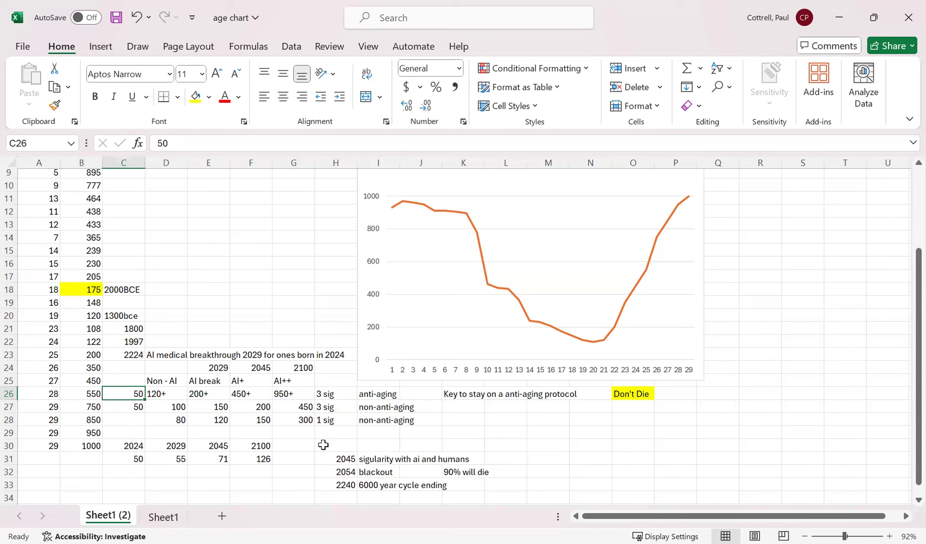
Review the timeline ages in row 31 alongside the AI++ projection, the singularity year in H31 and the anti-aging protocol notes in row 26.
{"action": "left_click", "coordinate": [133, 459]}
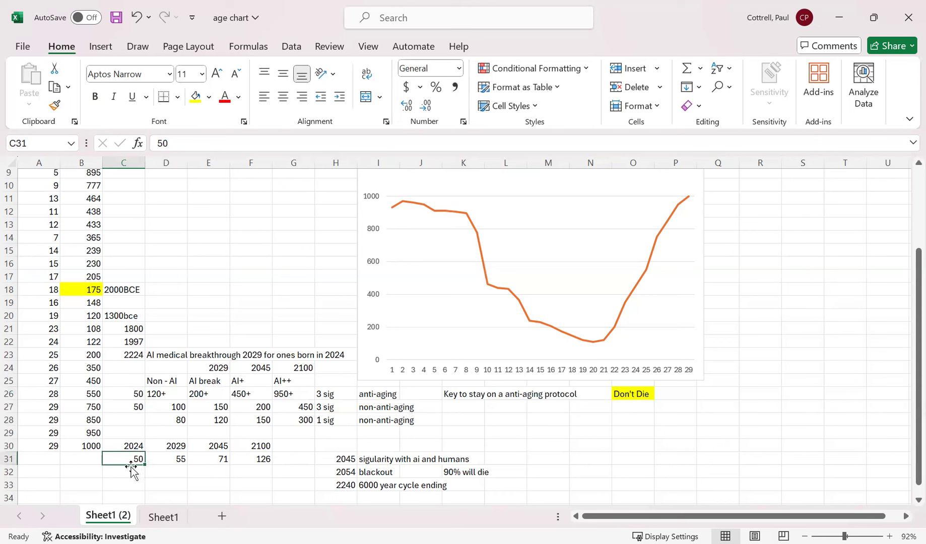
{"action": "left_click", "coordinate": [262, 459]}
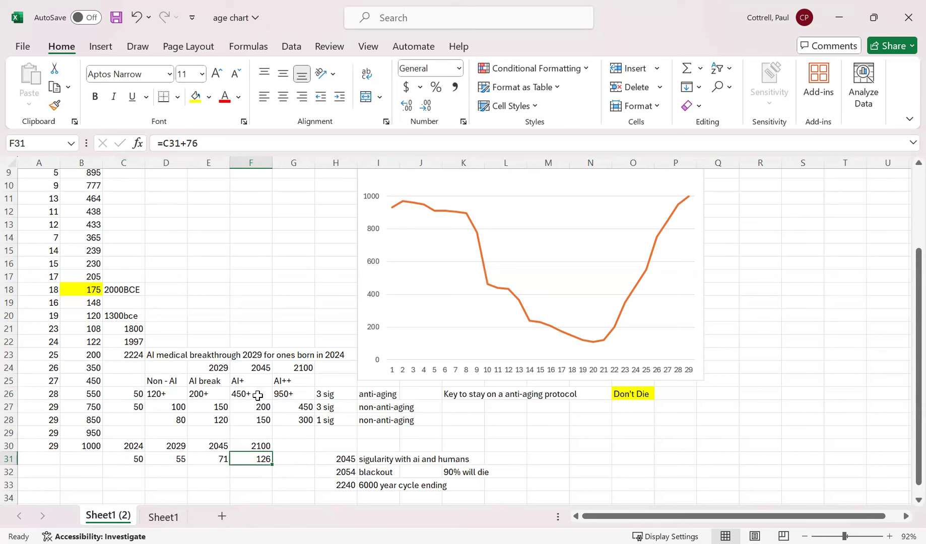
{"action": "left_click", "coordinate": [288, 393]}
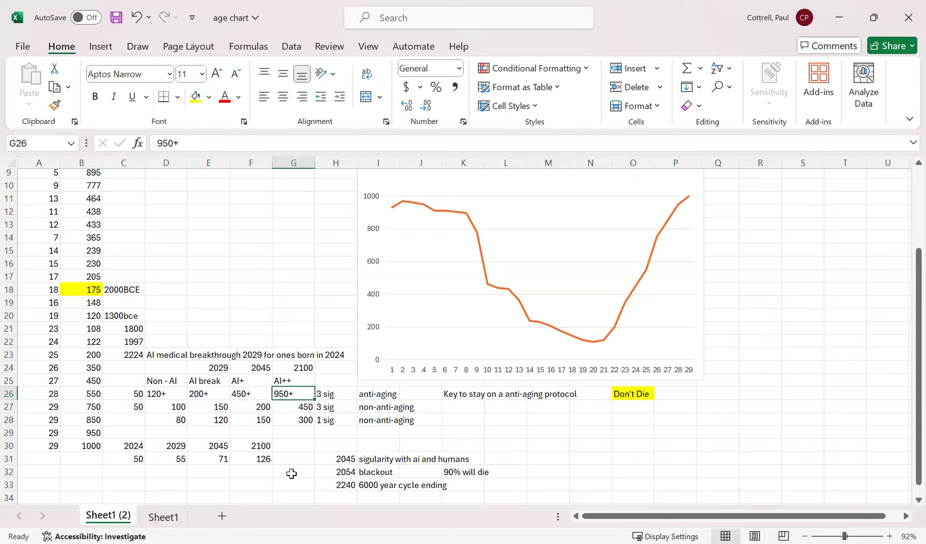
{"action": "left_click", "coordinate": [343, 459]}
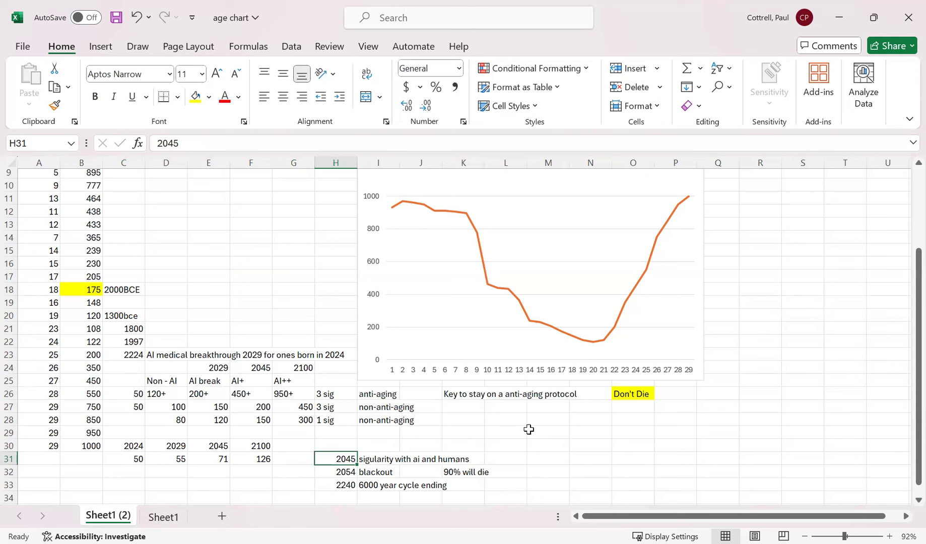
{"action": "left_click_drag", "start_coordinate": [455, 394], "coordinate": [630, 388]}
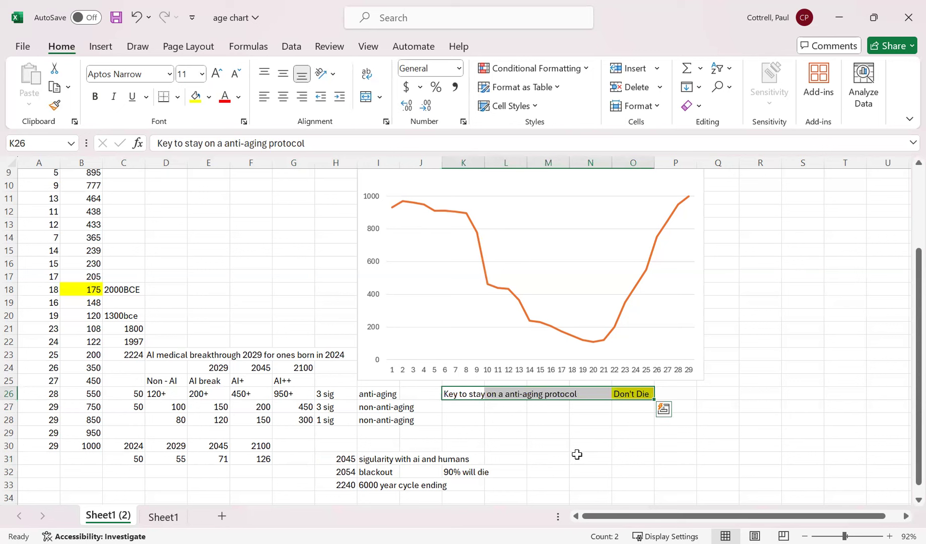
{"action": "left_click", "coordinate": [576, 454]}
{"action": "left_click", "coordinate": [614, 393]}
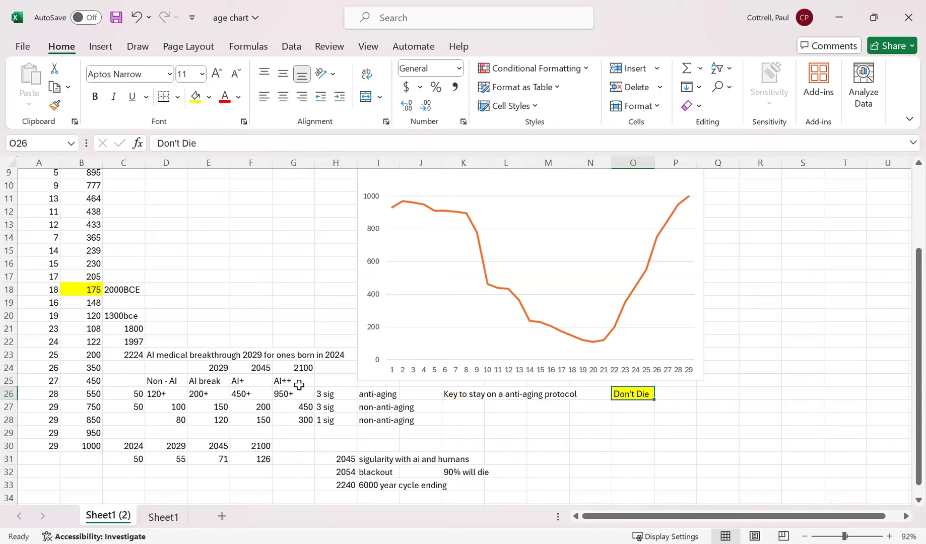
Review the scenario years in E24 and F24 together with the "Don't Die" note, the AI medical breakthrough note and the blackout year.
{"action": "left_click", "coordinate": [223, 368]}
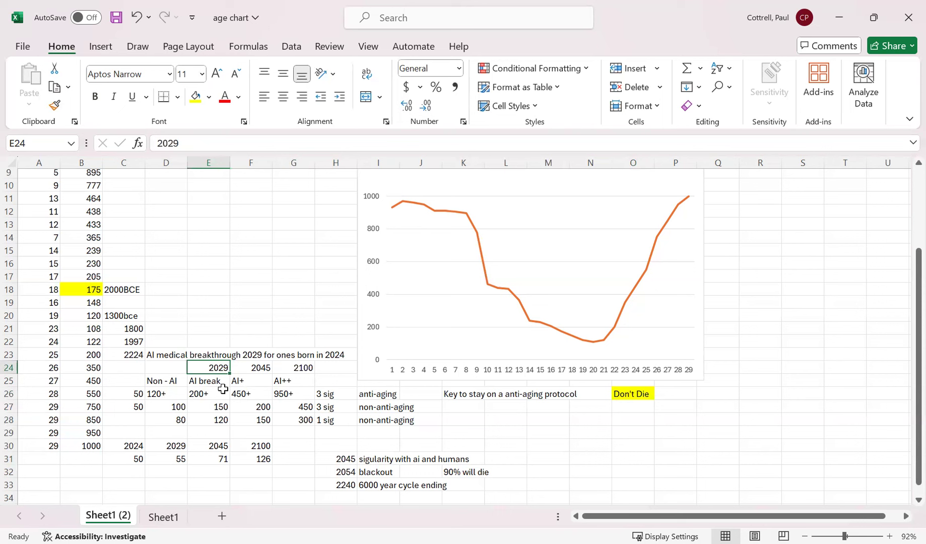
{"action": "left_click", "coordinate": [259, 368]}
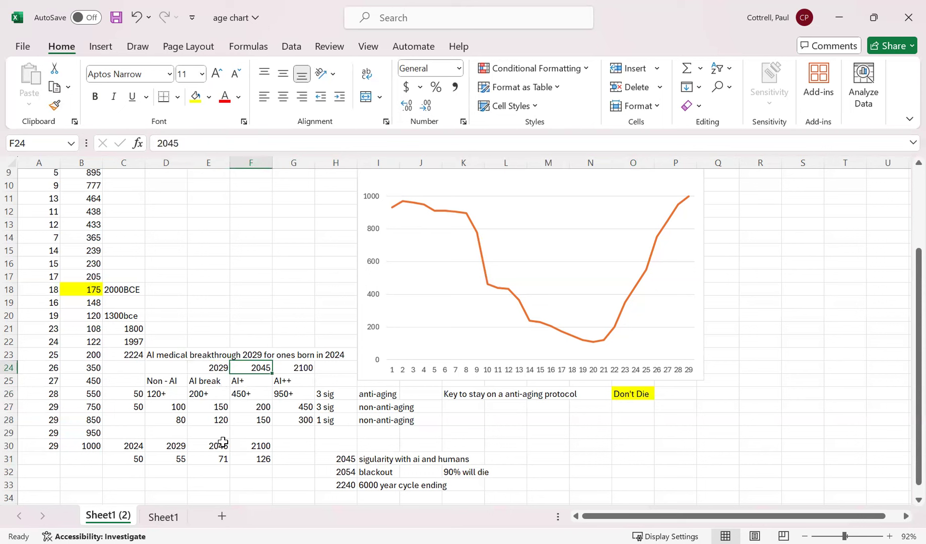
{"action": "left_click", "coordinate": [616, 393]}
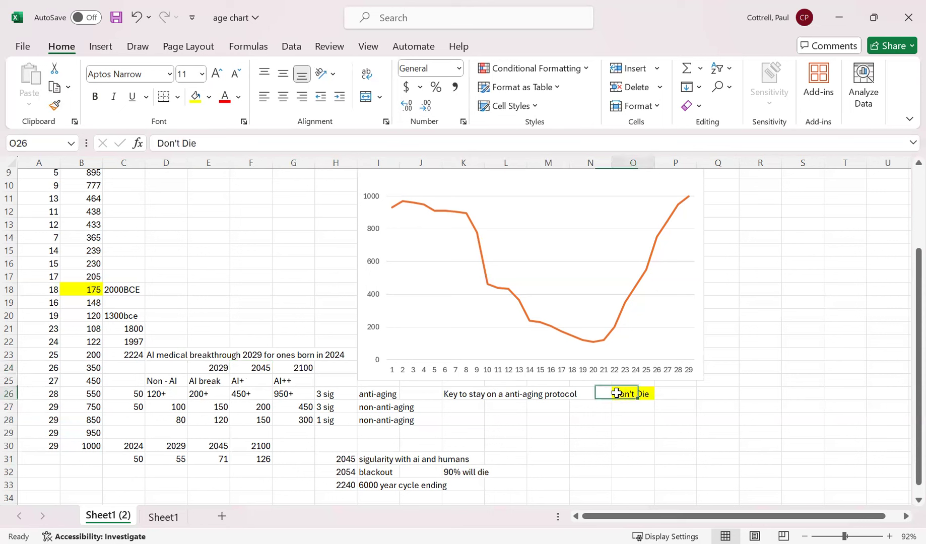
{"action": "left_click", "coordinate": [561, 443]}
{"action": "left_click", "coordinate": [153, 351]}
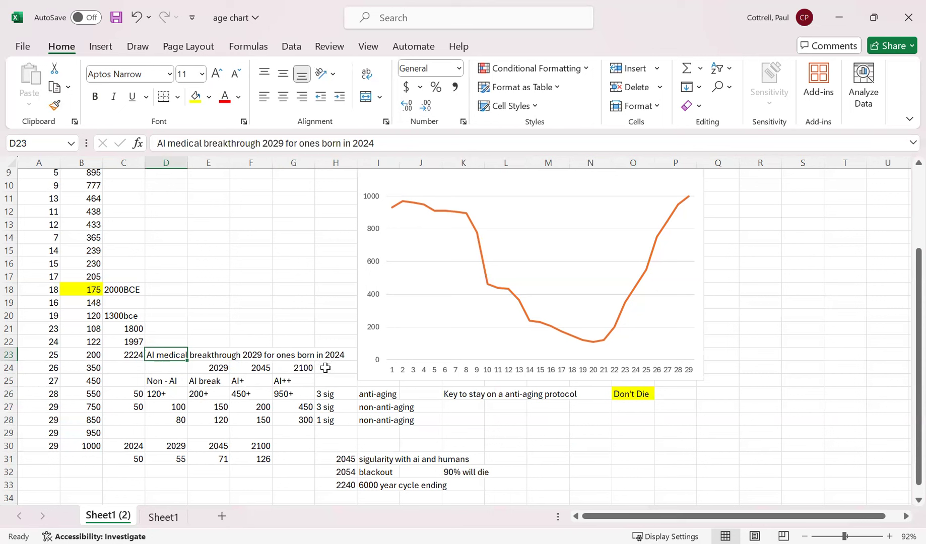
{"action": "left_click", "coordinate": [344, 470]}
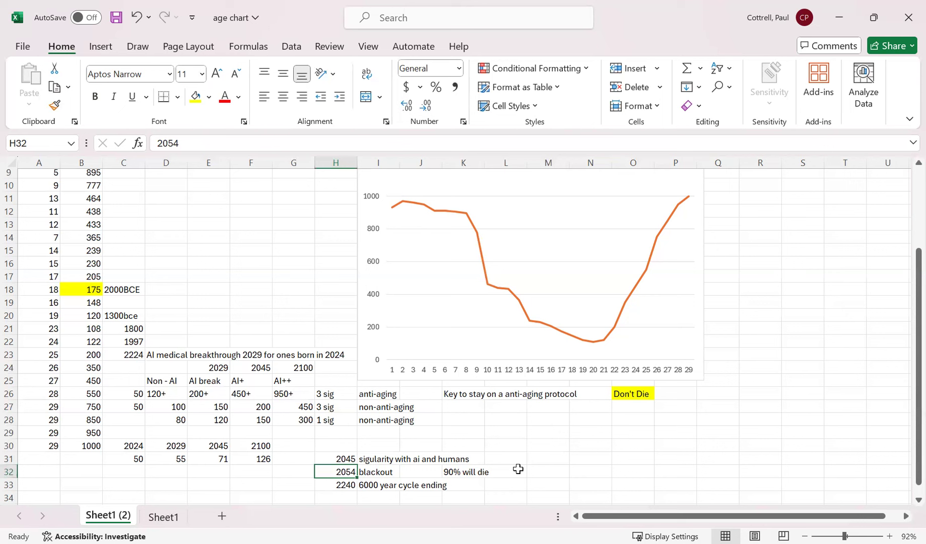
Compare the AI break and AI+ scenario years in row 24 with their anti-aging age projections in E26 and F26.
{"action": "left_click", "coordinate": [220, 368]}
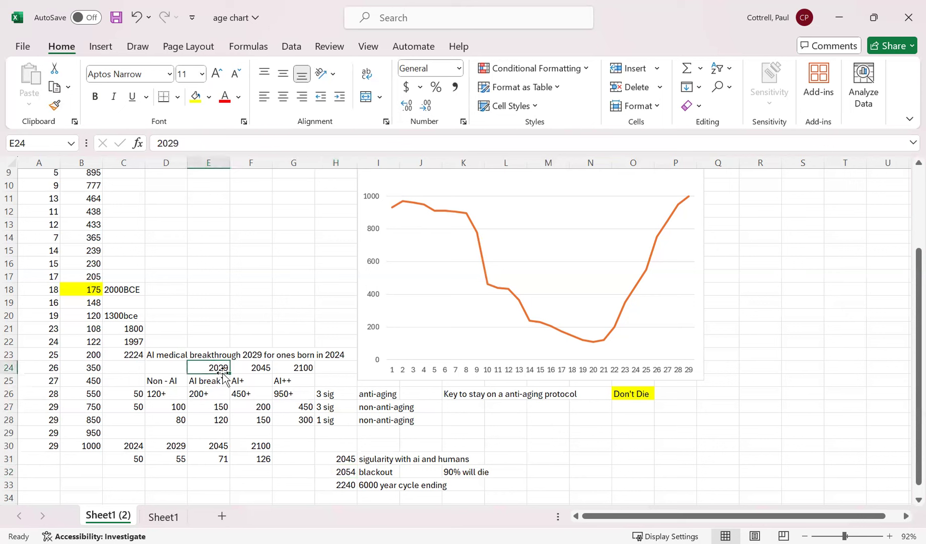
{"action": "left_click", "coordinate": [255, 368]}
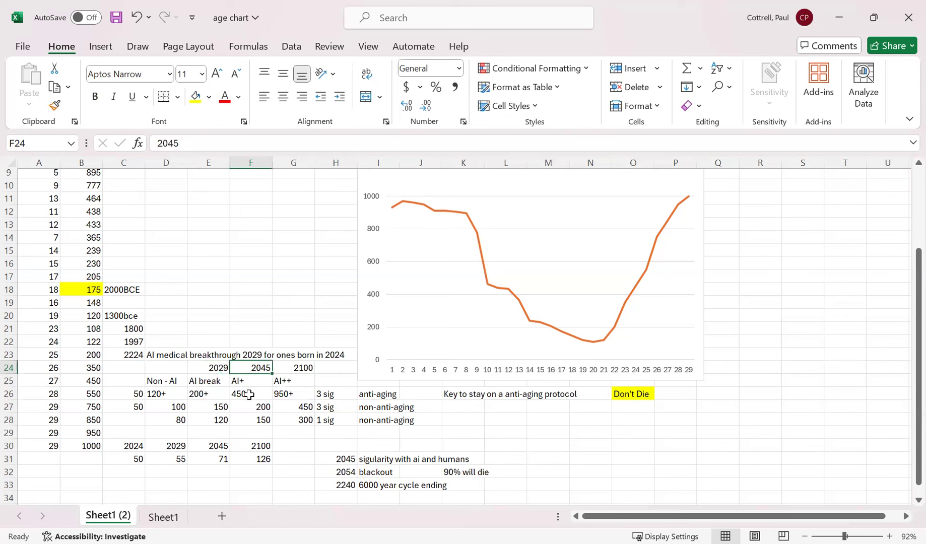
{"action": "left_click", "coordinate": [251, 340]}
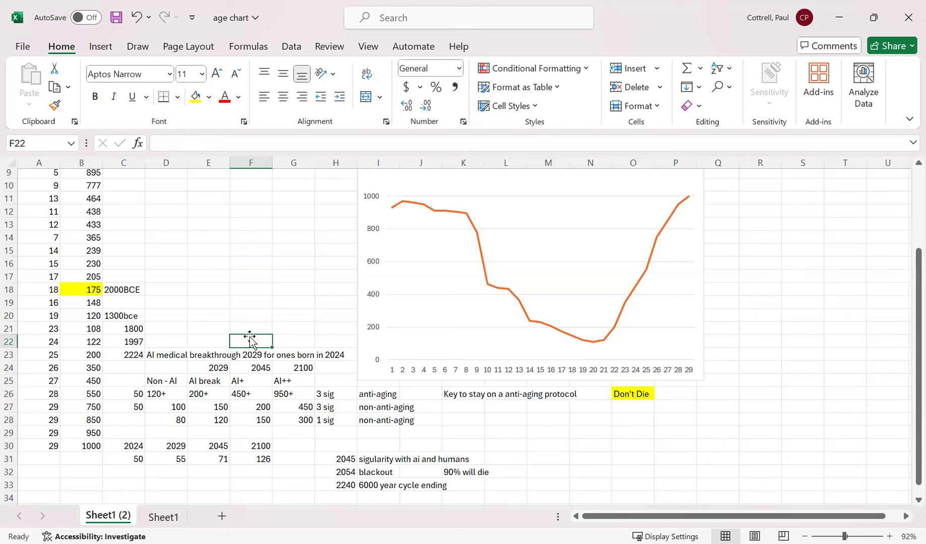
{"action": "left_click", "coordinate": [201, 395]}
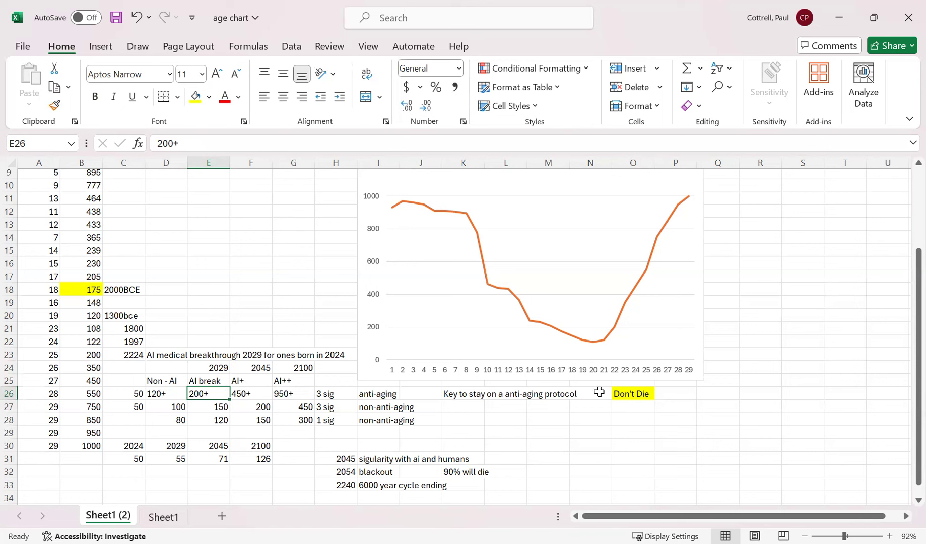
{"action": "left_click", "coordinate": [617, 393]}
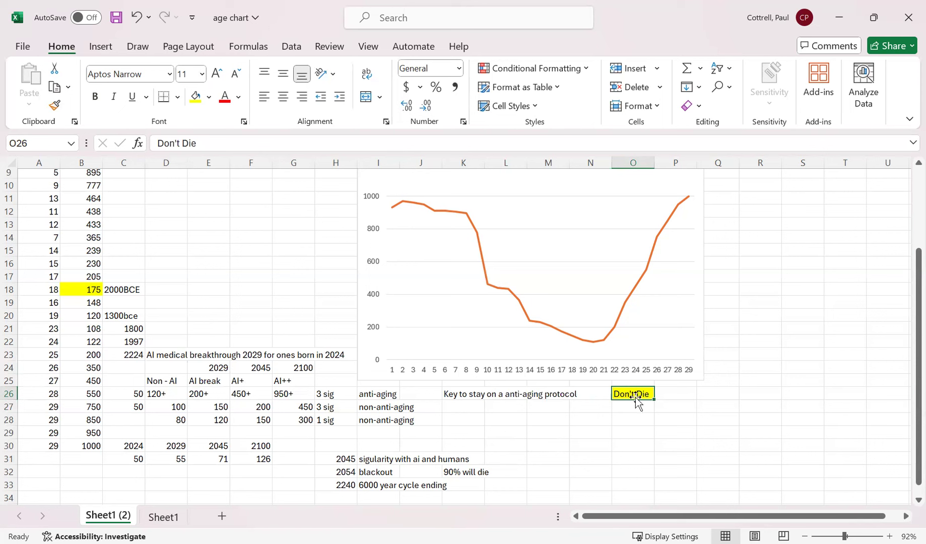
{"action": "left_click", "coordinate": [216, 366]}
{"action": "left_click", "coordinate": [255, 369]}
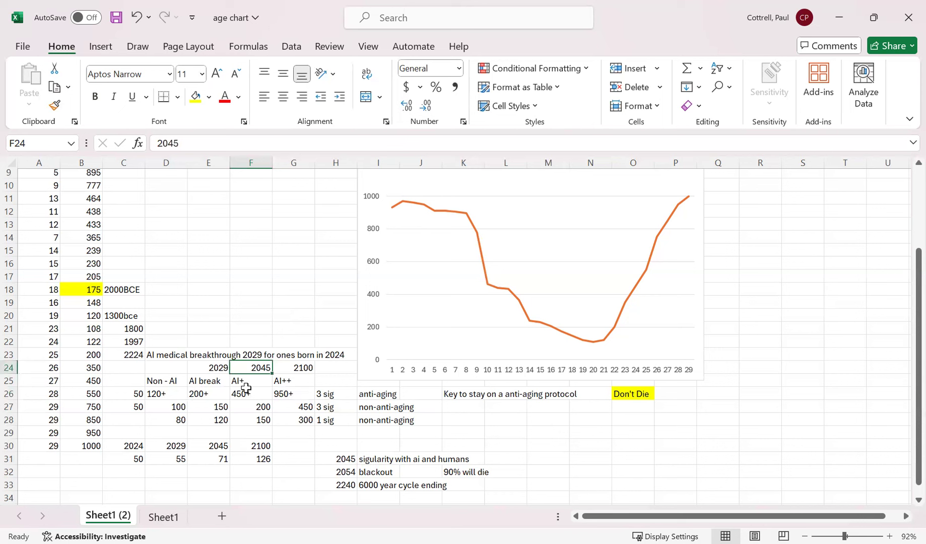
{"action": "left_click", "coordinate": [203, 396]}
{"action": "left_click", "coordinate": [240, 394]}
{"action": "left_click", "coordinate": [257, 331]}
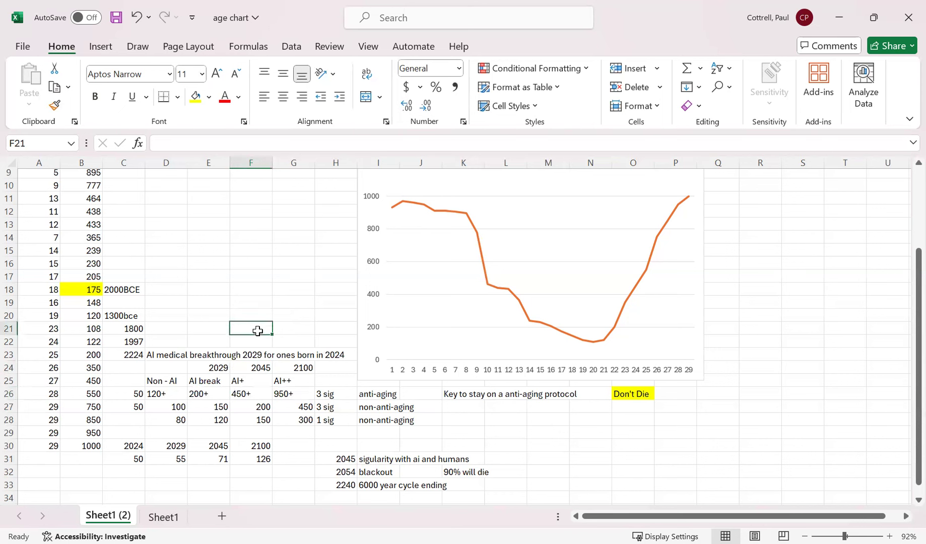